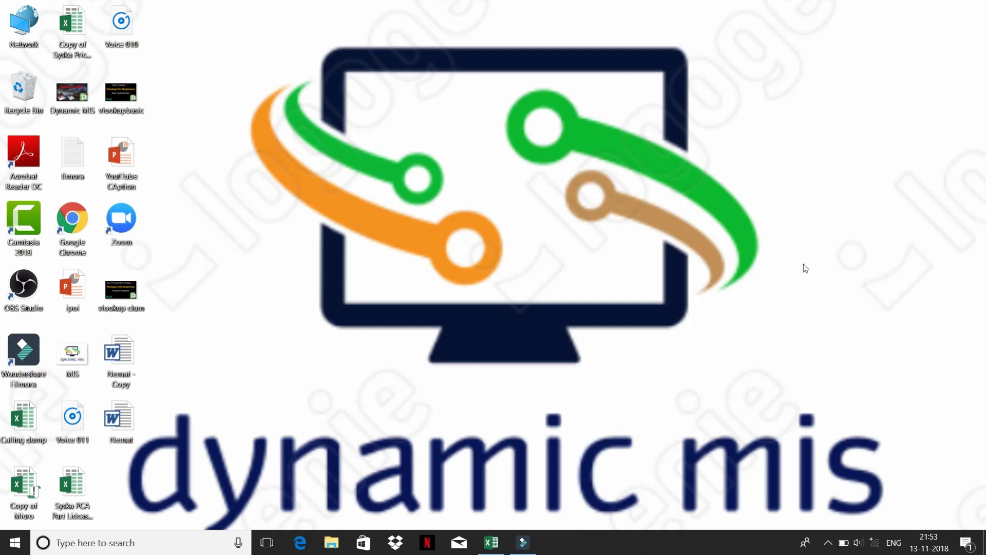
# Restore the Calling dump workbook window from the taskbar
pyautogui.click(491, 542)
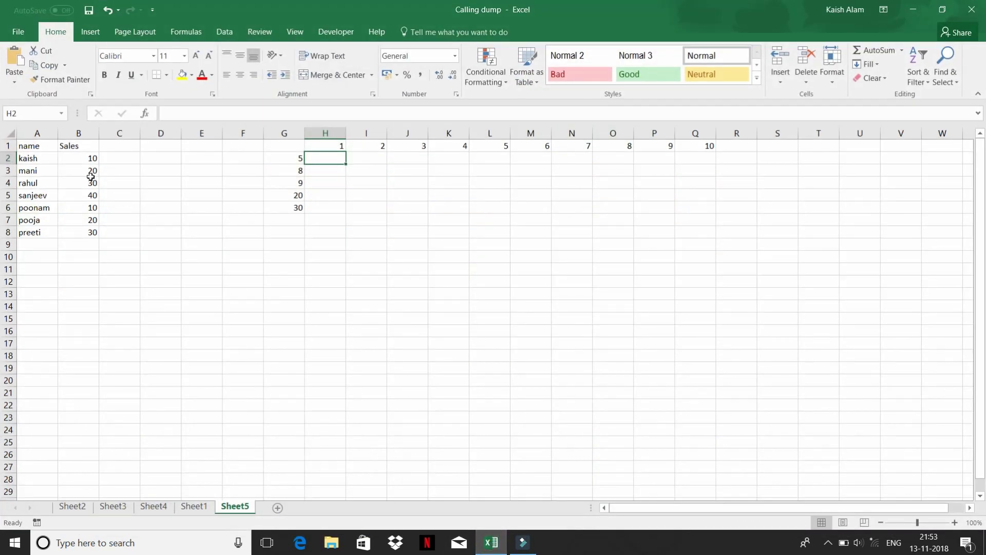
# Enter the heading 'incenttive' in cell C1 beside the Sales column
pyautogui.click(75, 161)
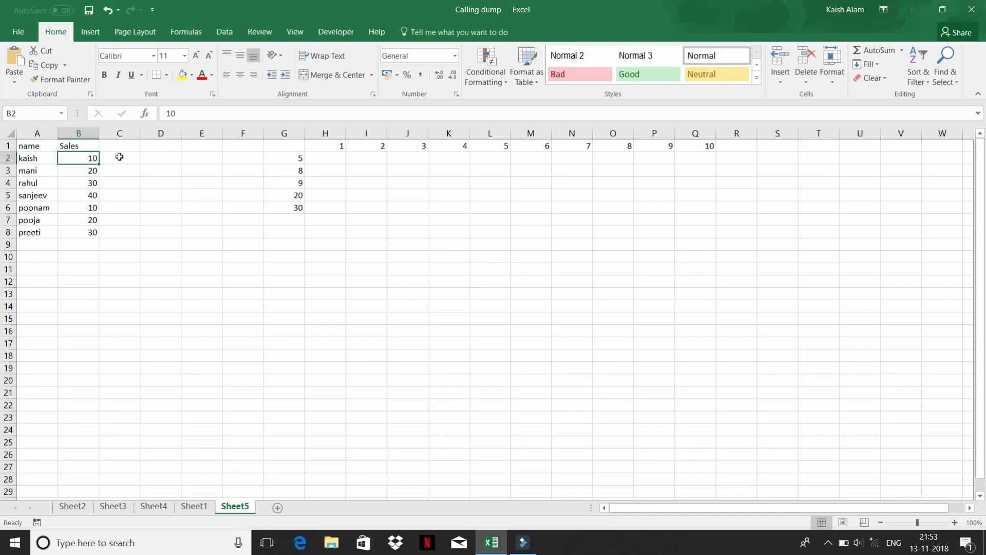
pyautogui.click(119, 157)
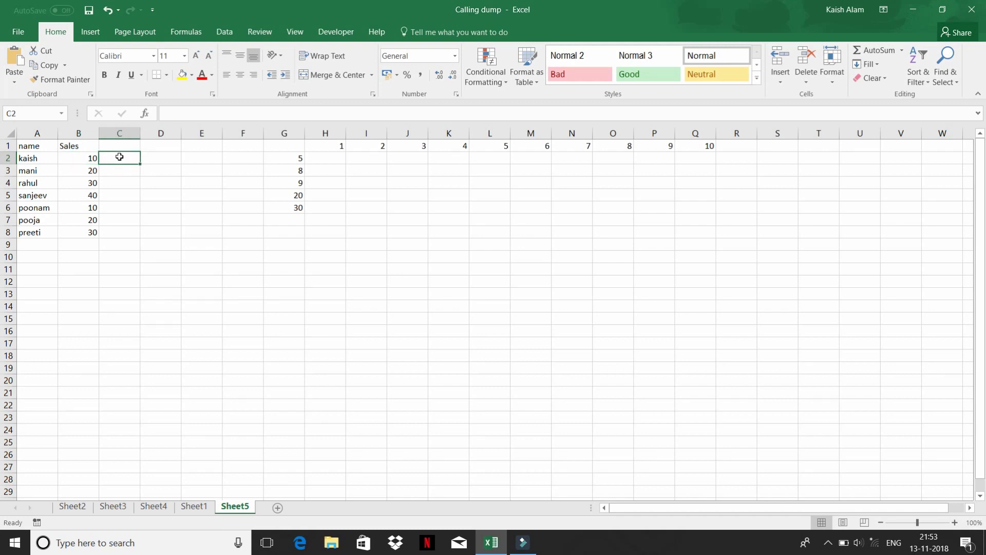
pyautogui.press('Up')
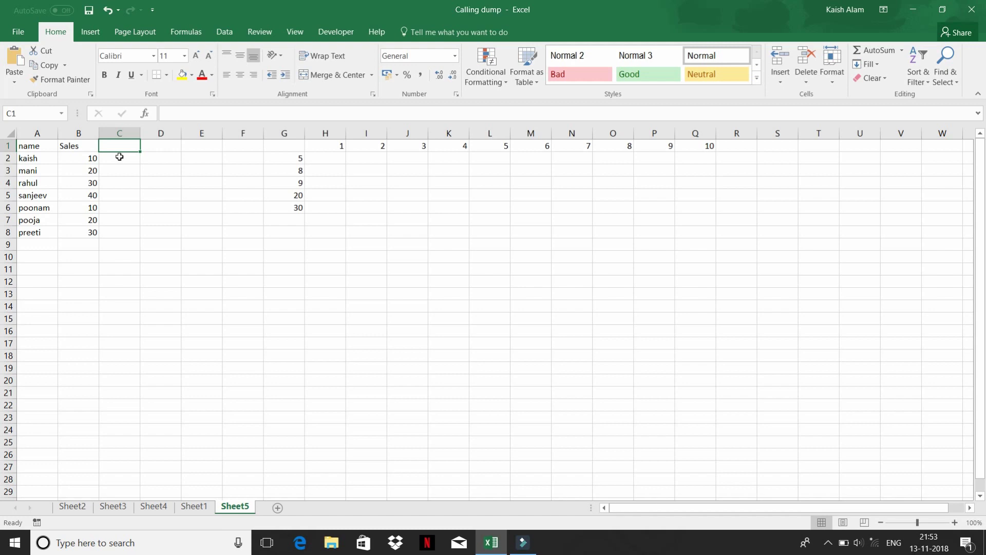
pyautogui.write('incentriv')
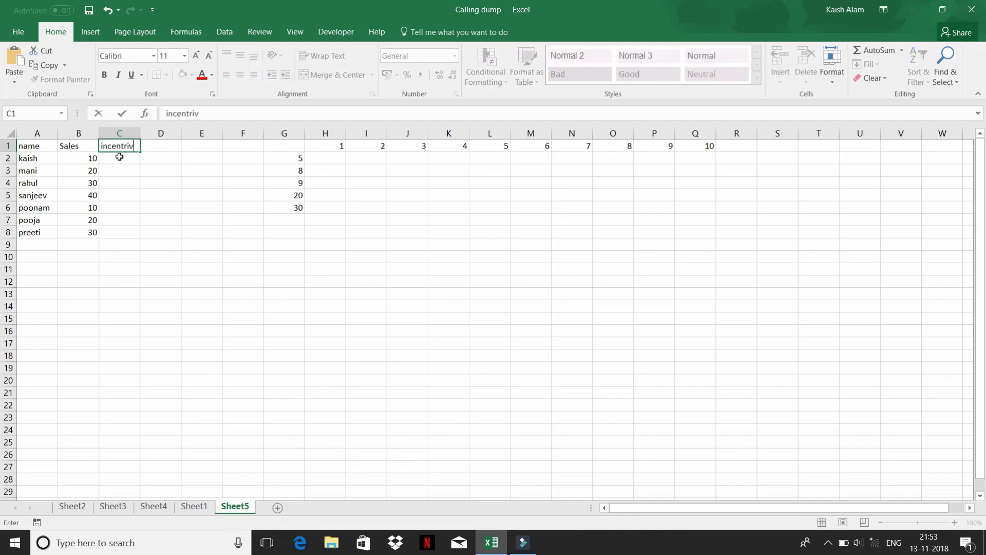
pyautogui.press('BackSpace')
pyautogui.press('BackSpace')
pyautogui.press('BackSpace')
pyautogui.write('tive')
pyautogui.press('Return')
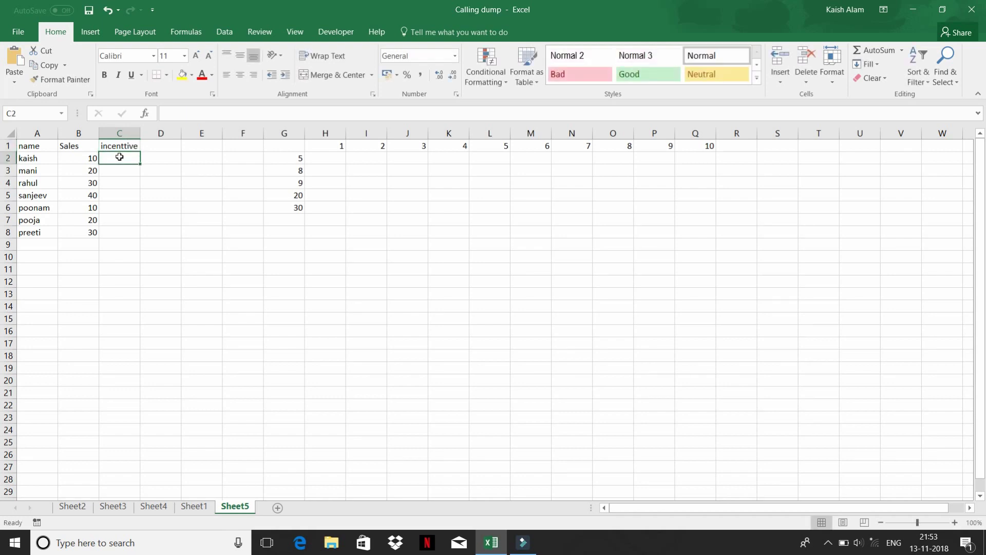
# Enter =B2*12% in C2 and fill it down through C8
pyautogui.write('=')
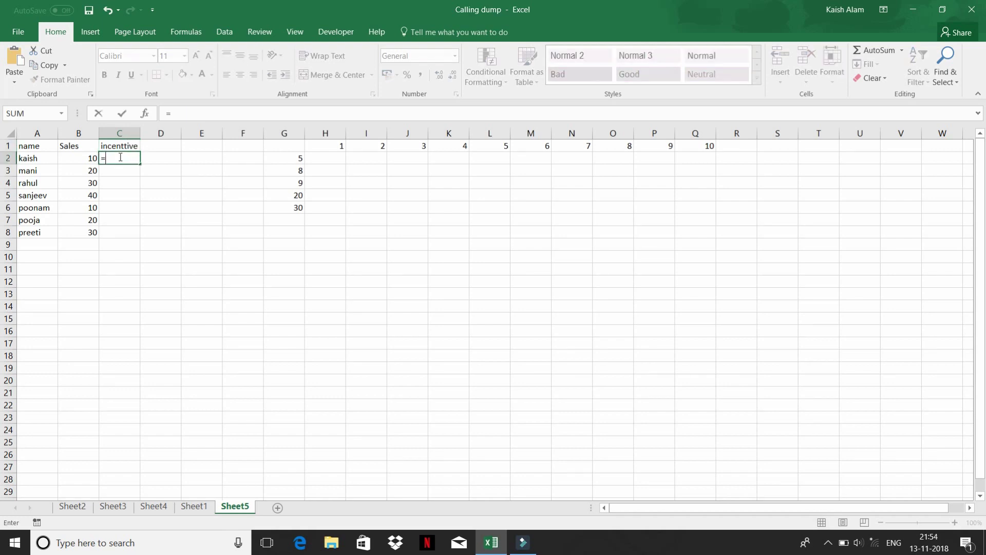
pyautogui.press('Left')
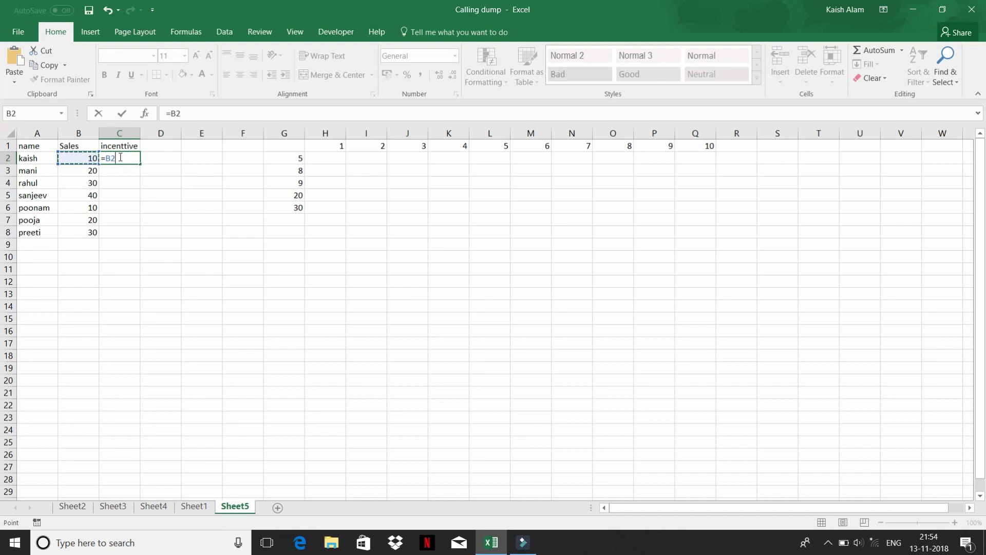
pyautogui.write('*121')
pyautogui.press('BackSpace')
pyautogui.write('%')
pyautogui.press('Return')
pyautogui.press('Up')
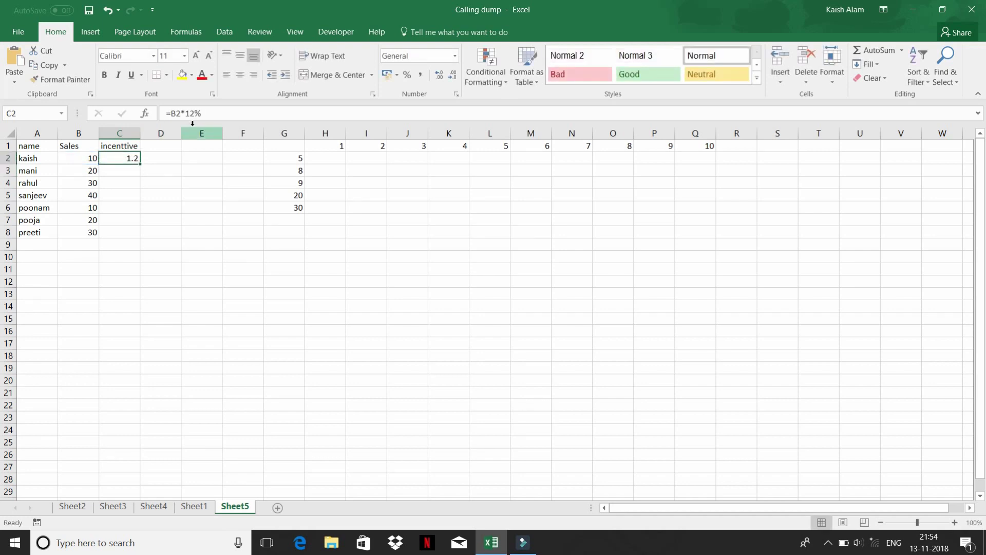
pyautogui.hotkey('shift', 'Down')
pyautogui.hotkey('shift', 'Down')
pyautogui.hotkey('shift', 'Down')
pyautogui.hotkey('shift', 'Down')
pyautogui.hotkey('shift', 'Down')
pyautogui.hotkey('shift', 'Down')
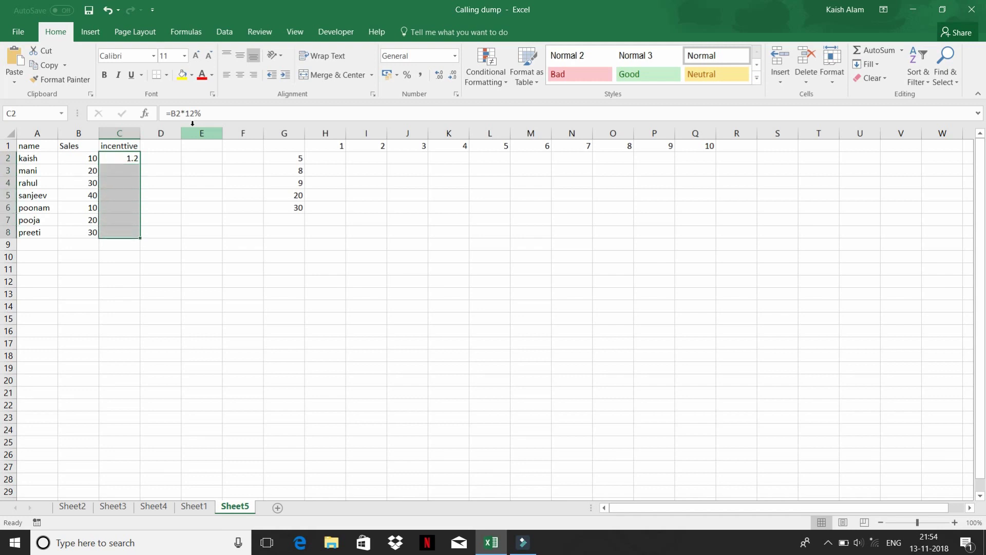
pyautogui.hotkey('ctrl', 'd')
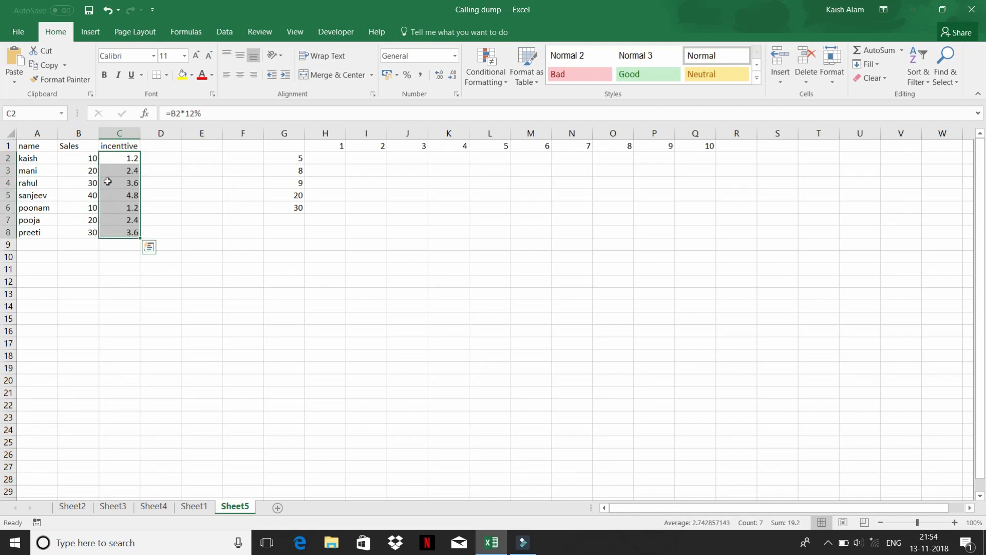
# Inspect the C2 and C3 formulas to confirm C3 references B3
pyautogui.click(118, 173)
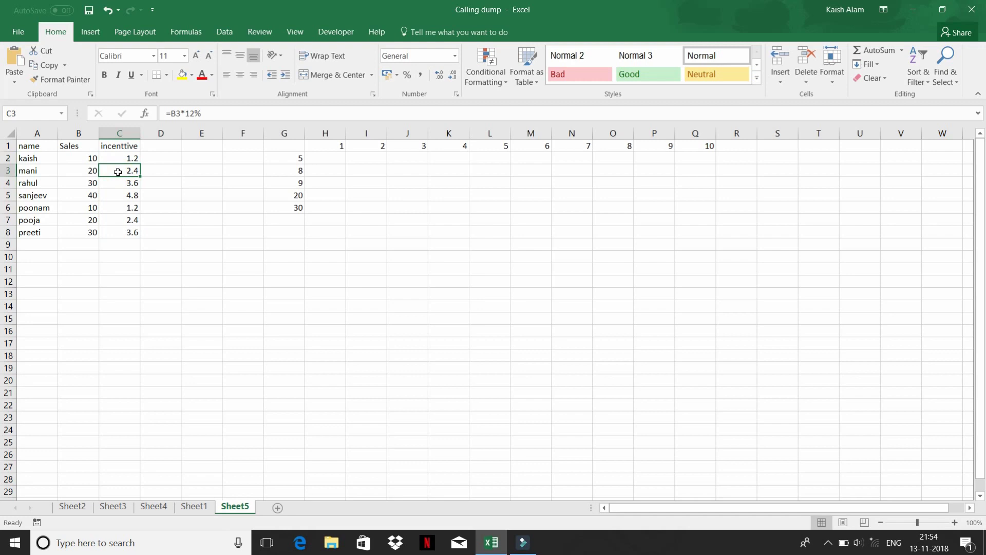
pyautogui.doubleClick(118, 172)
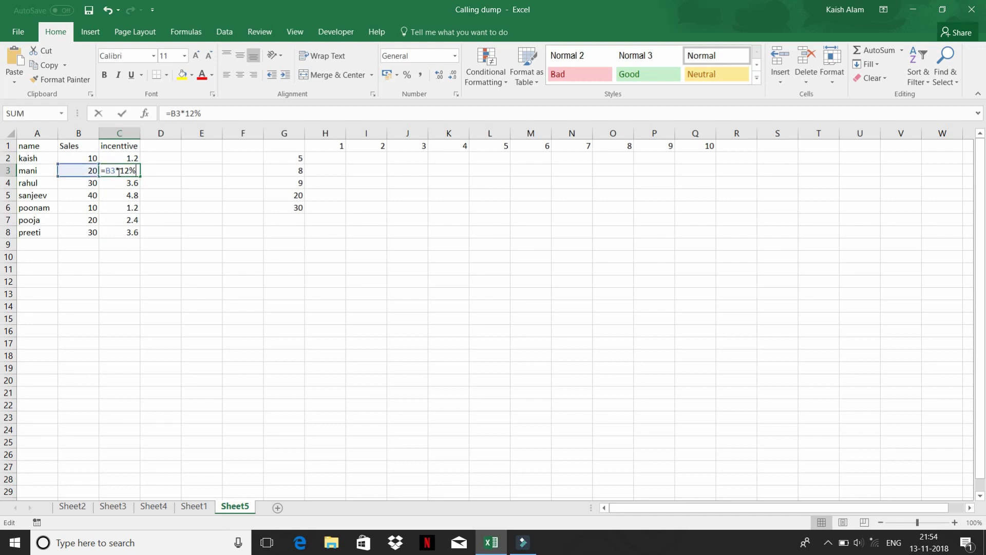
pyautogui.press('Escape')
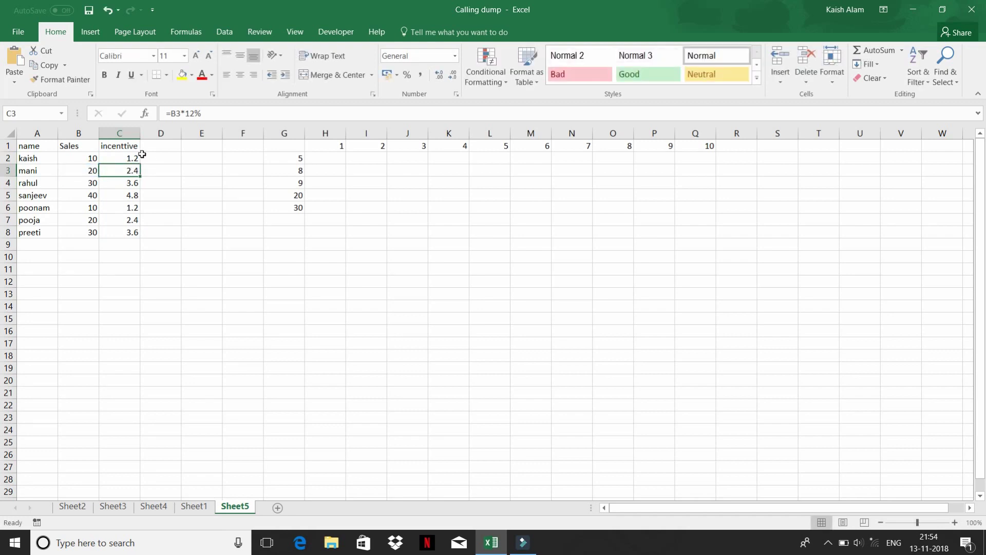
pyautogui.click(124, 155)
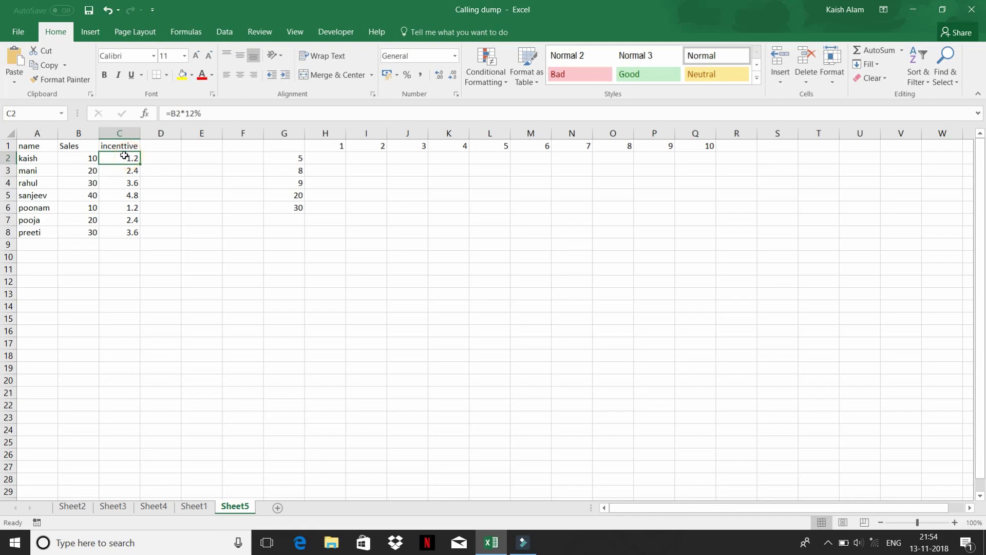
pyautogui.click(83, 158)
pyautogui.click(123, 168)
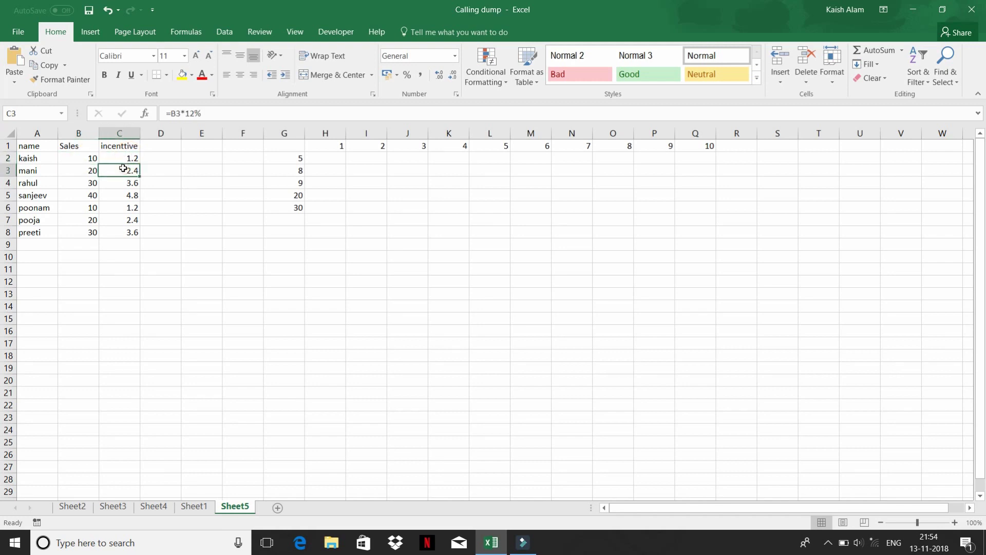
pyautogui.doubleClick(124, 168)
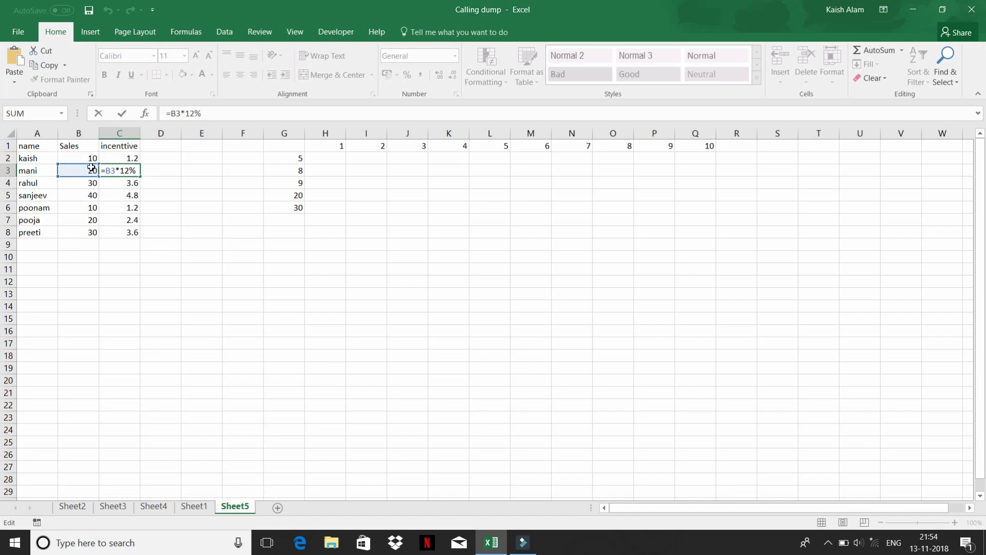
pyautogui.press('Escape')
pyautogui.click(112, 182)
pyautogui.doubleClick(113, 181)
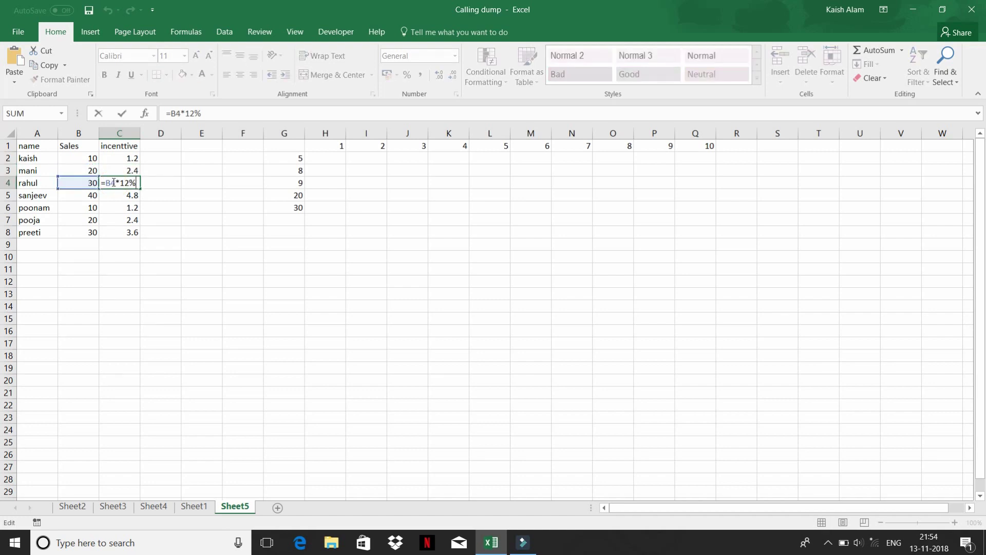
pyautogui.press('Escape')
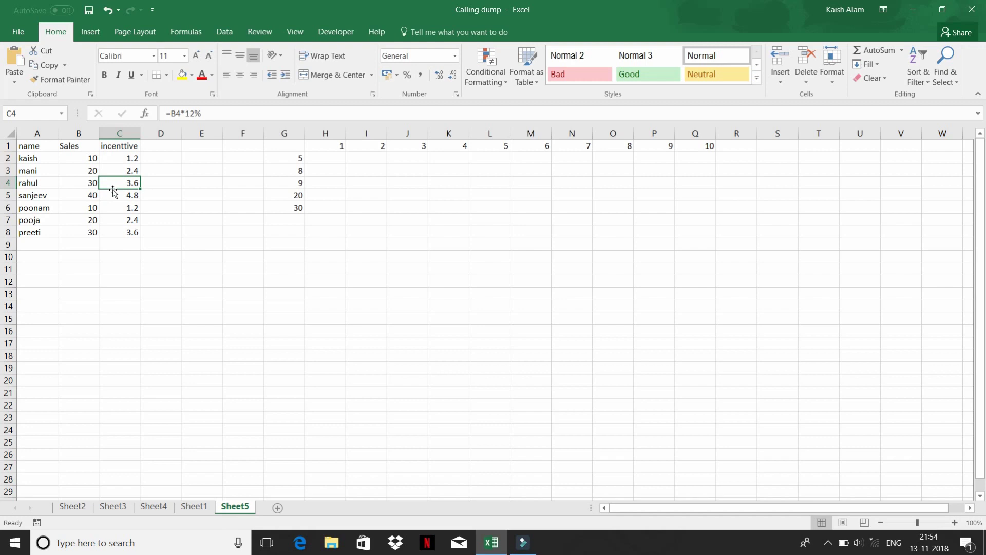
pyautogui.press('Left')
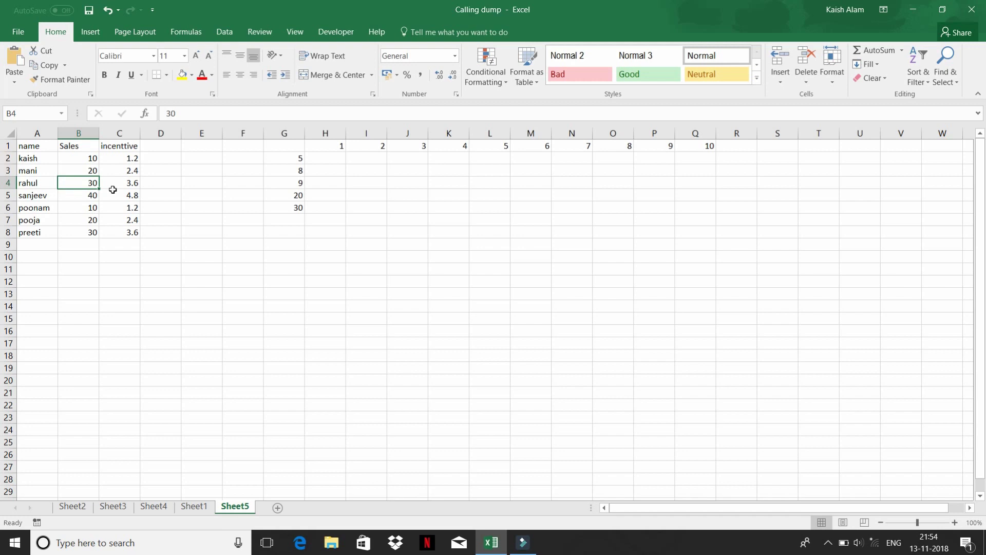
pyautogui.press('Right')
pyautogui.press('Down')
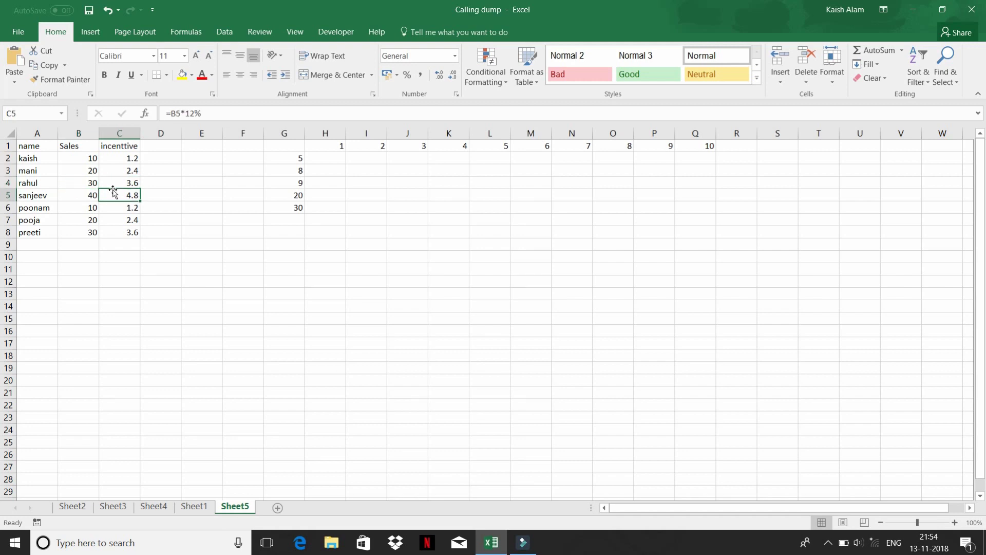
pyautogui.press('F2')
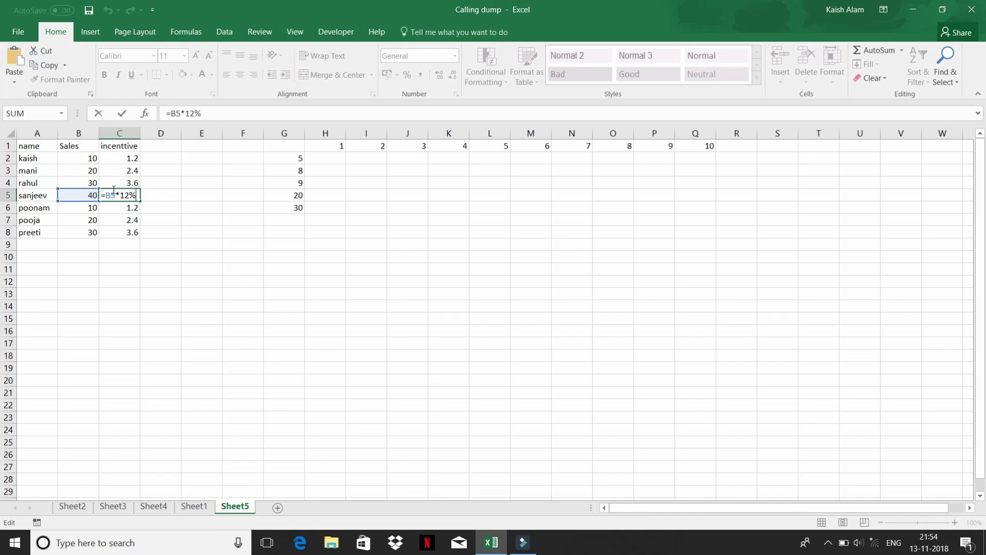
pyautogui.press('Escape')
pyautogui.press('Up')
pyautogui.press('Up')
pyautogui.press('Up')
pyautogui.press('Up')
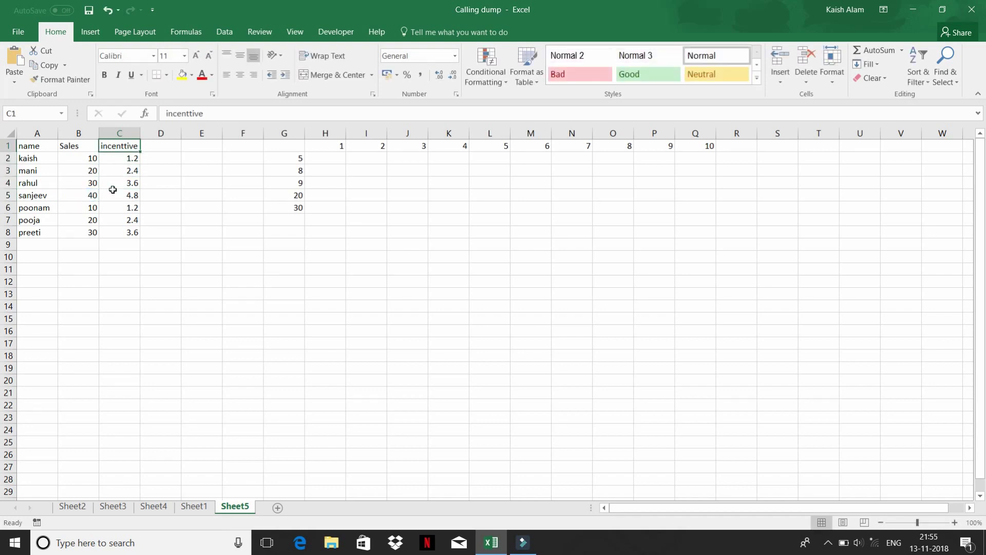
# Practise selecting ranges of Sales and incentive cells in columns B and C
pyautogui.click(89, 157)
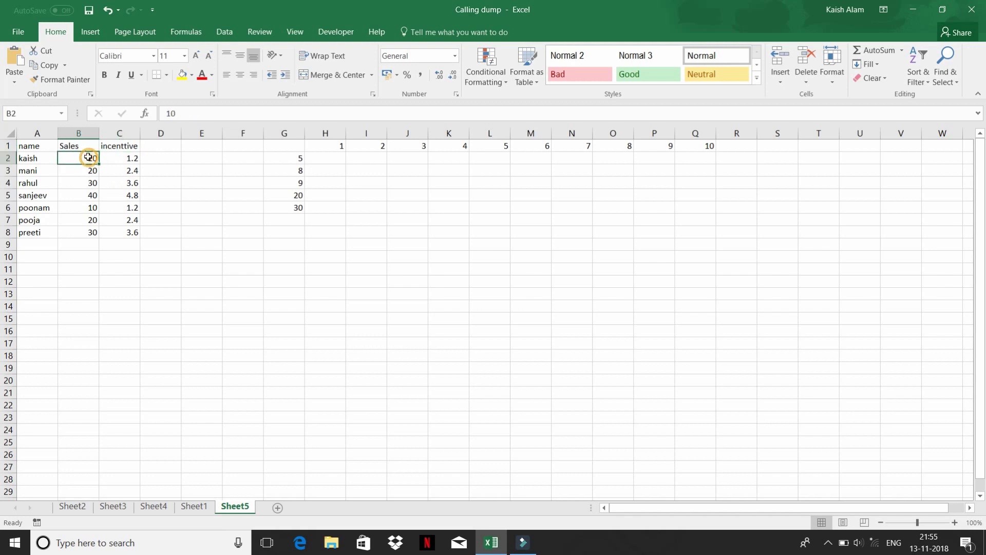
pyautogui.click(126, 154)
pyautogui.moveTo(93, 165); pyautogui.dragTo(92, 160)
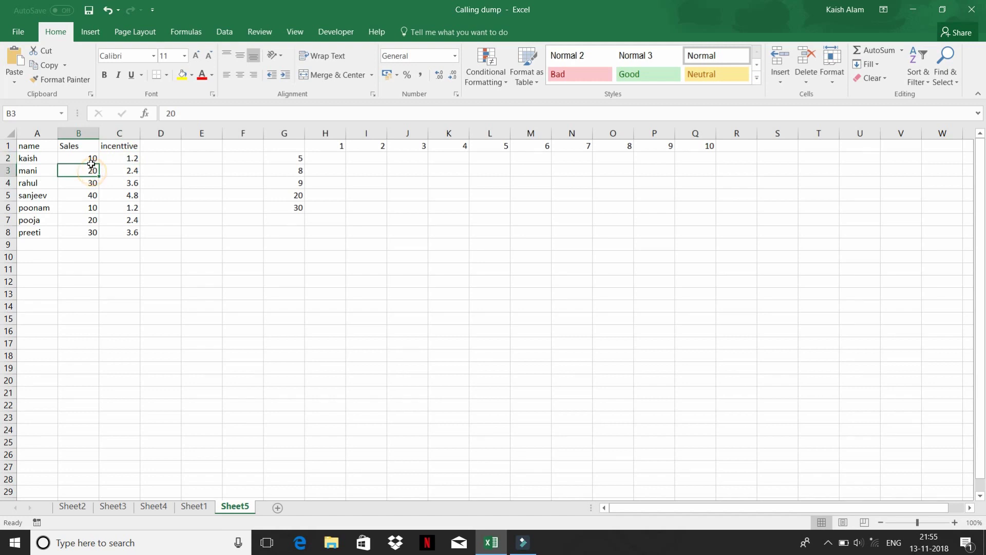
pyautogui.click(91, 160)
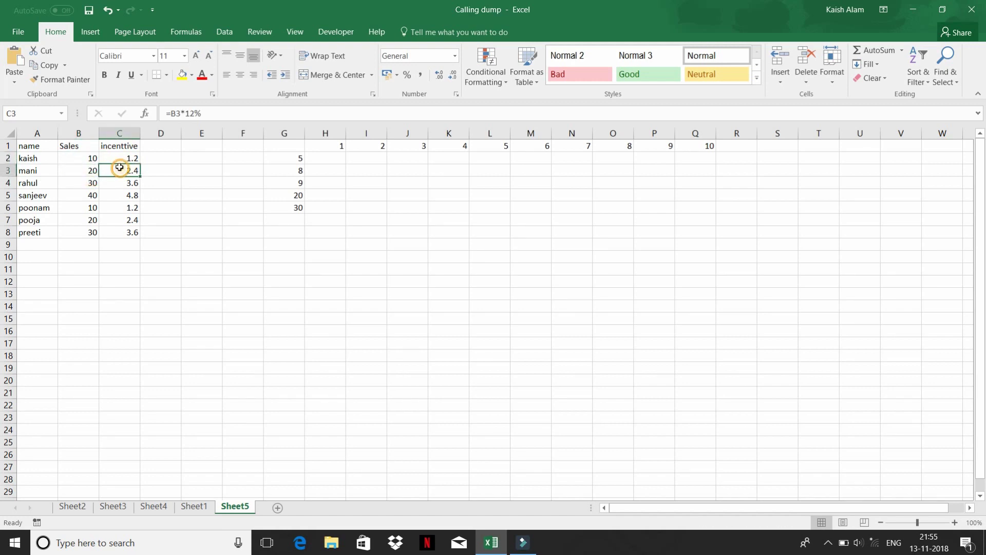
pyautogui.moveTo(119, 170); pyautogui.dragTo(93, 184)
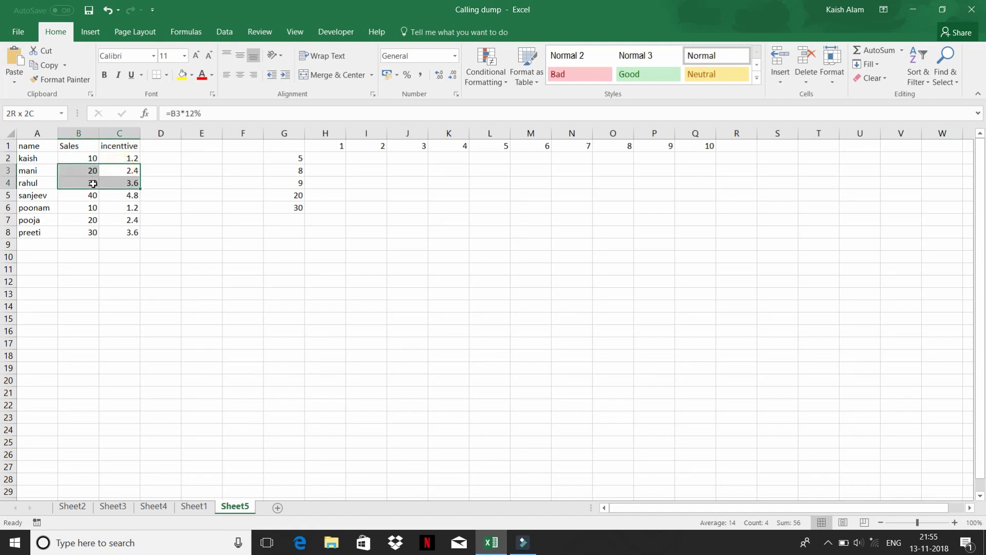
pyautogui.click(90, 158)
pyautogui.click(90, 158)
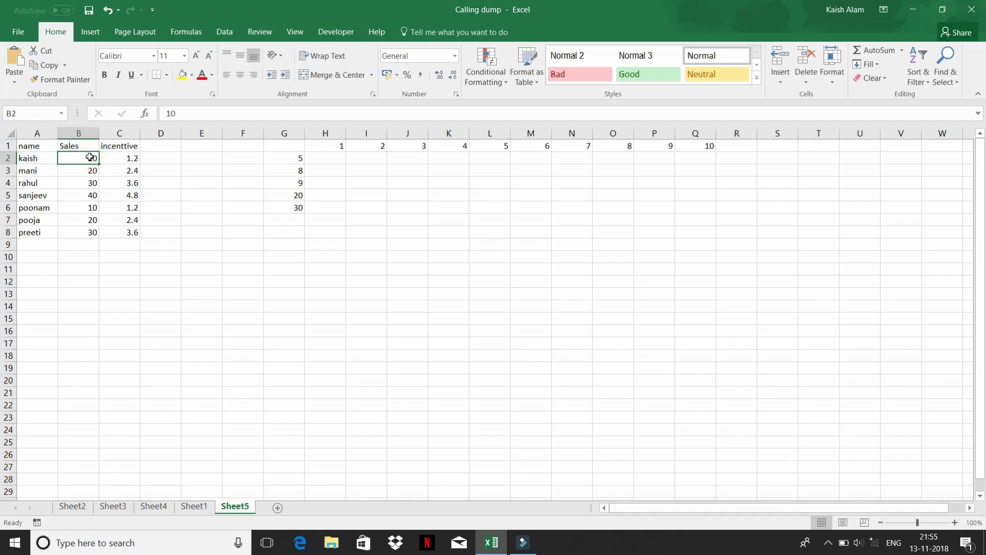
pyautogui.hotkey('shift', 'Down')
pyautogui.hotkey('shift', 'Down')
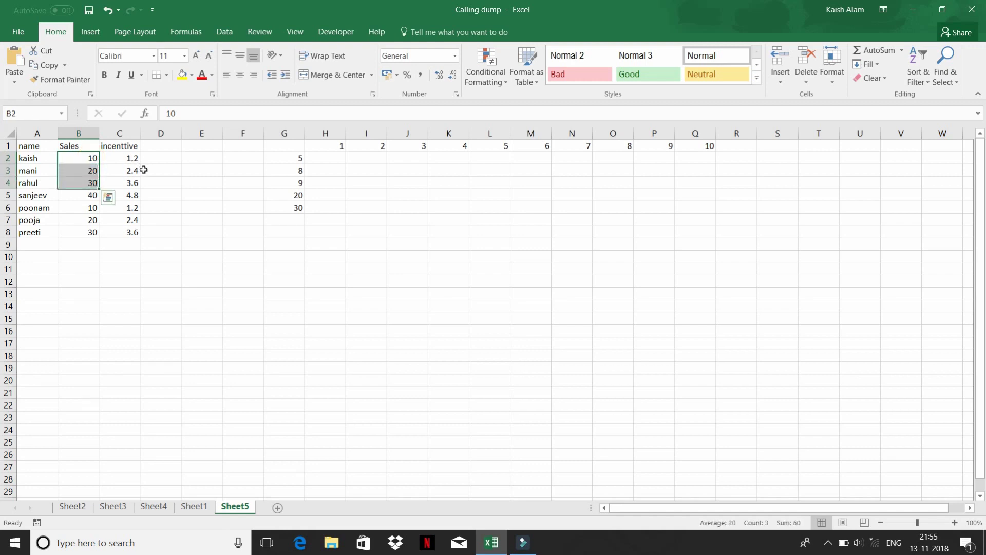
pyautogui.hotkey('shift', 'Down')
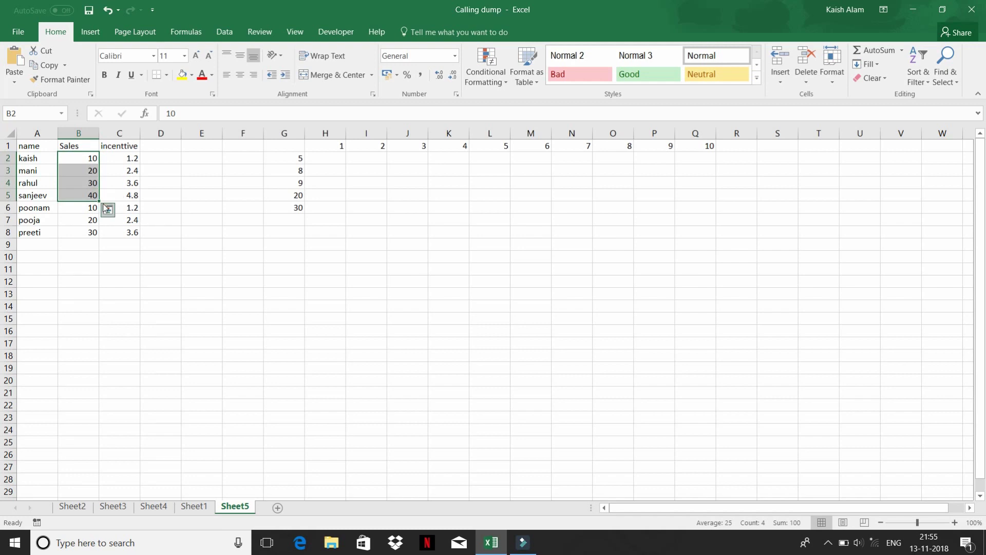
pyautogui.hotkey('shift', 'Down')
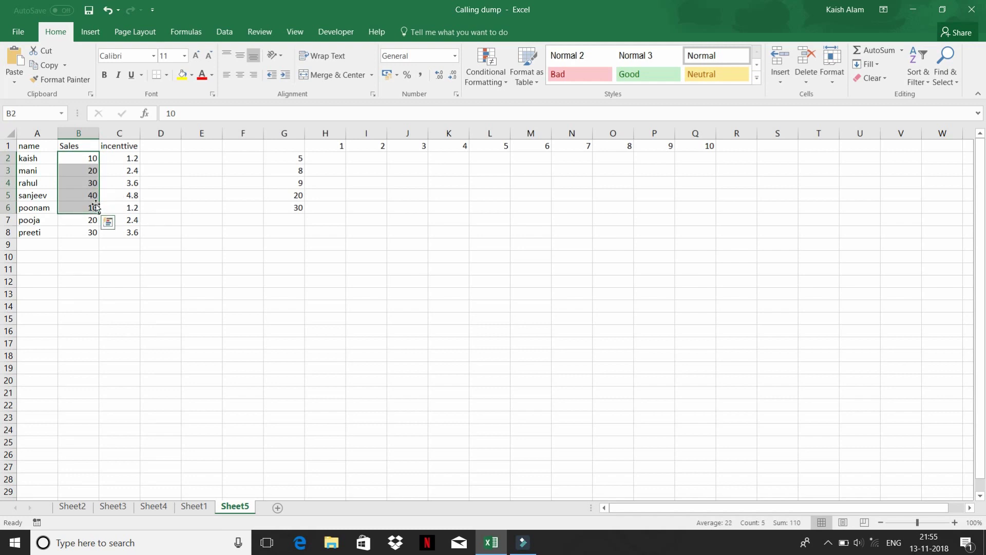
# Select C2:C8 and delete the incentive formulas
pyautogui.click(125, 162)
pyautogui.hotkey('ctrl', 'shift', 'Down')
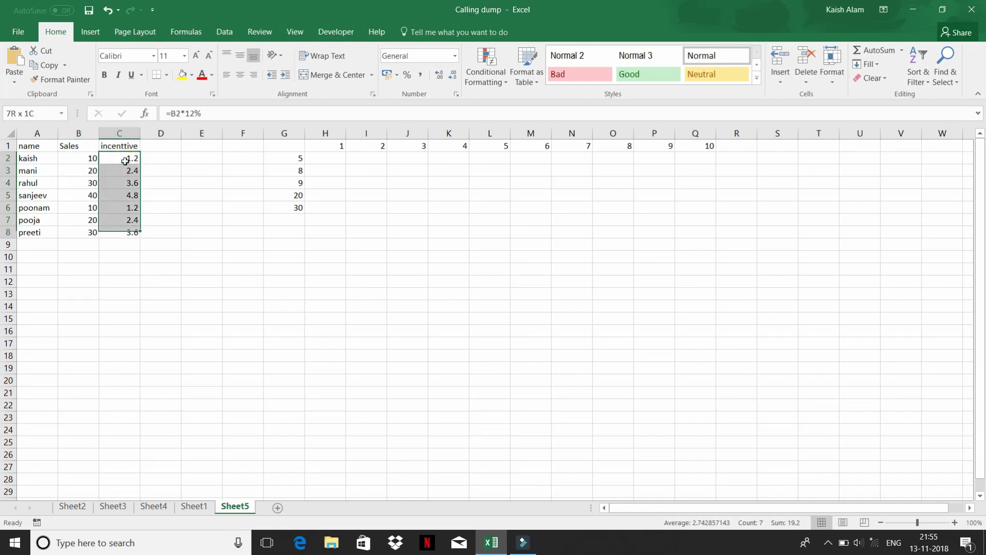
pyautogui.press('Delete')
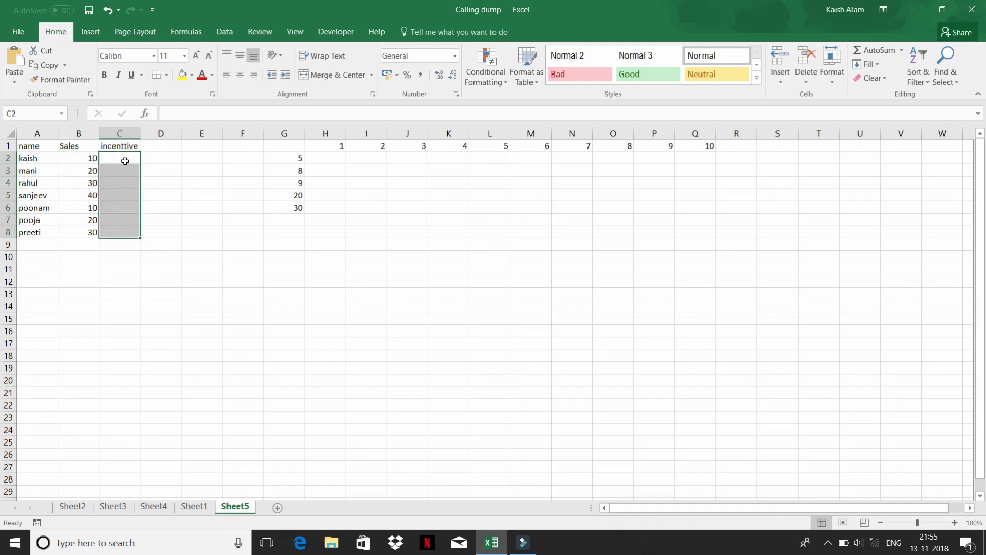
# Enter =SUM(B2) in C2 so it shows 10
pyautogui.press('Down')
pyautogui.click(125, 162)
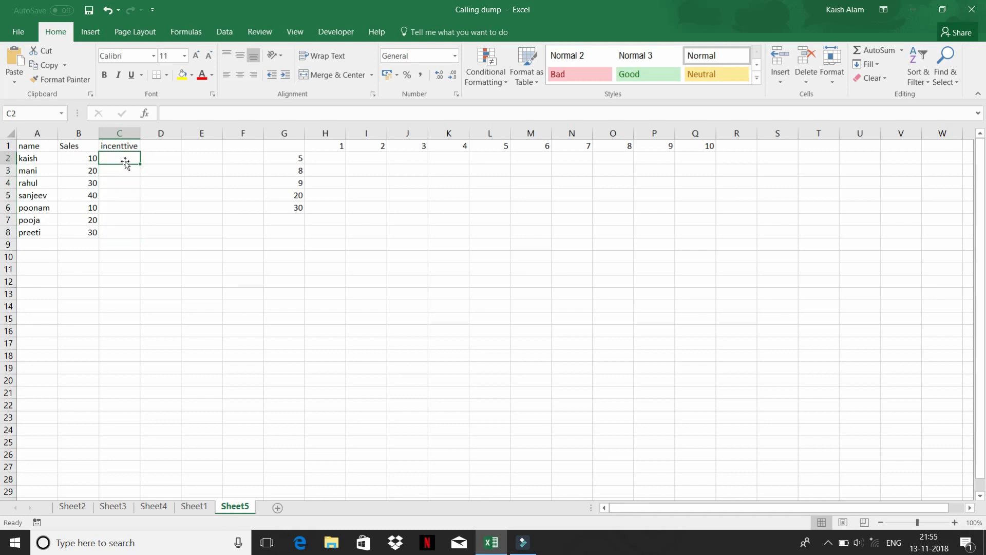
pyautogui.write('=sum')
pyautogui.press('Tab')
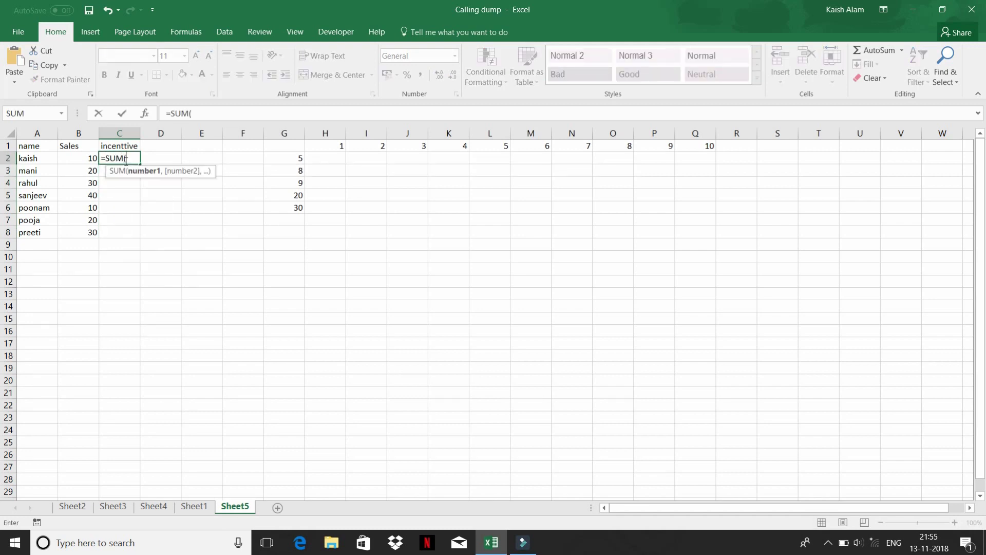
pyautogui.press('Left')
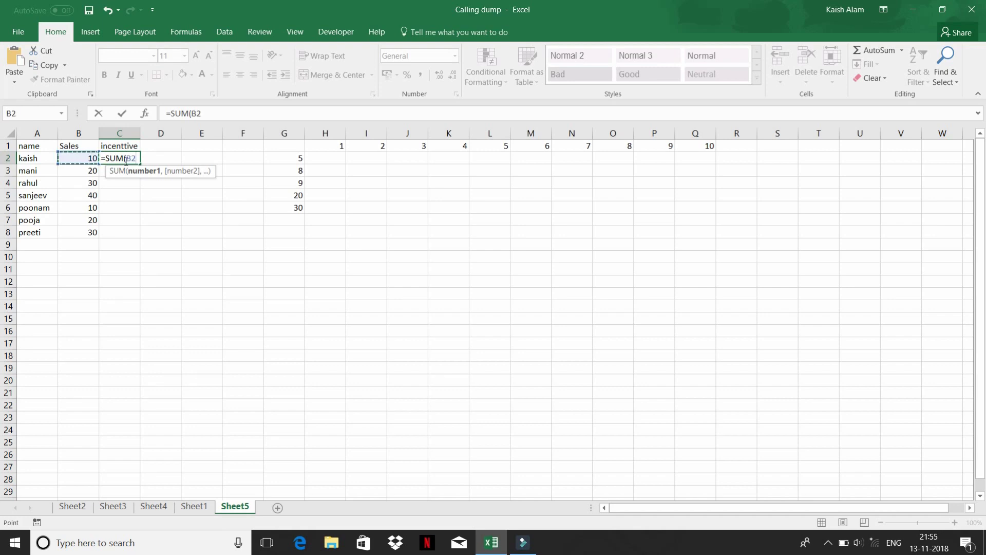
pyautogui.write(')')
pyautogui.press('Return')
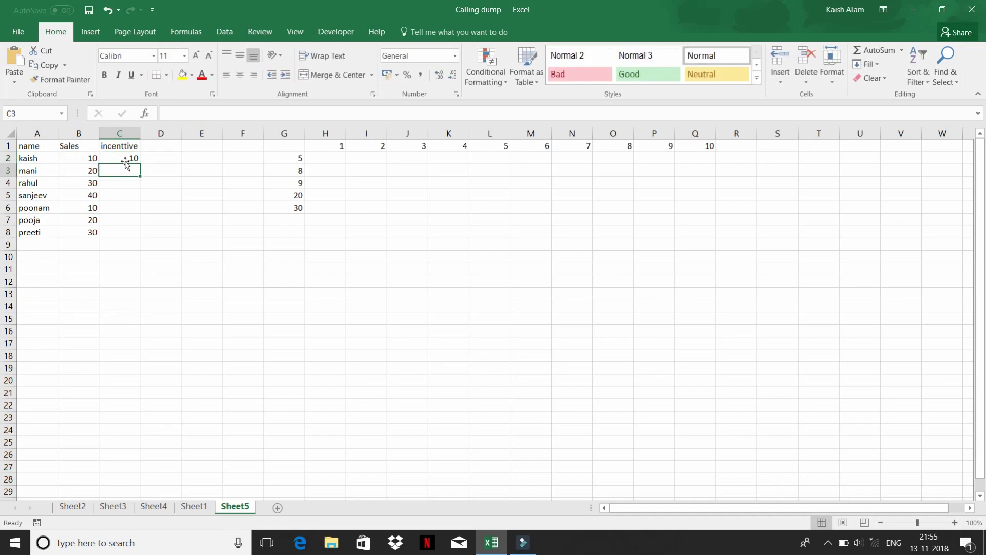
# Start a =SUM(B2:B3 formula in C3 by pointing at B2:B3
pyautogui.write('=sum')
pyautogui.press('Tab')
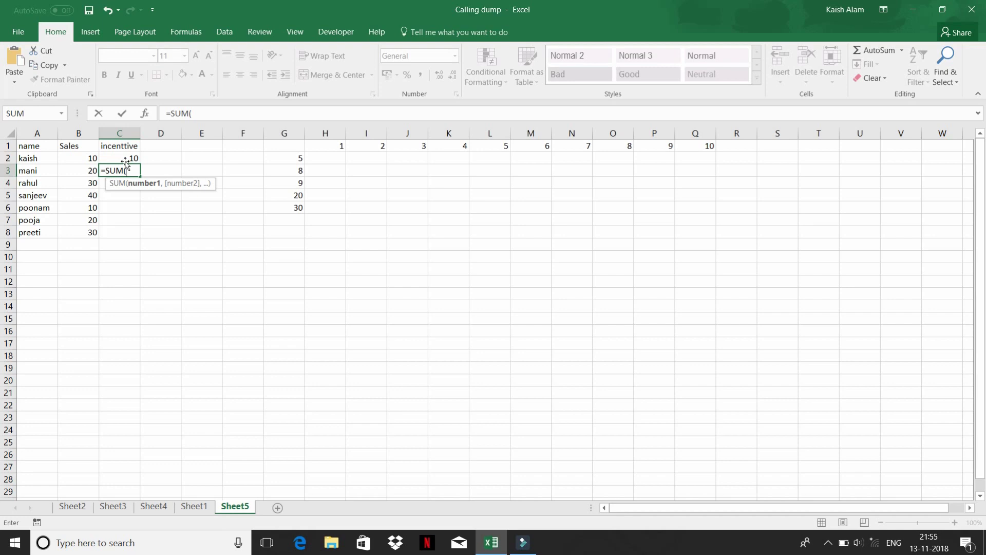
pyautogui.press('Left')
pyautogui.press('Up')
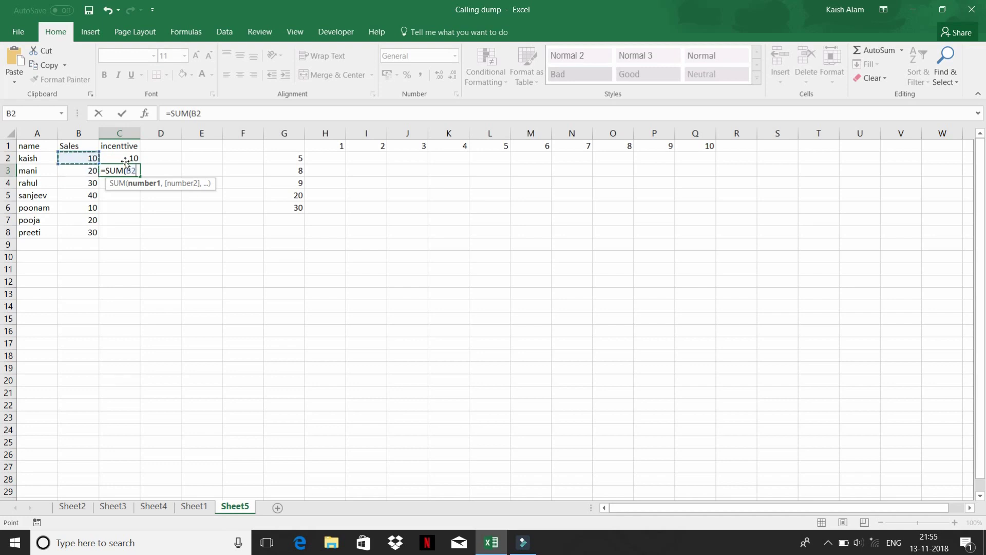
pyautogui.hotkey('shift', 'Down')
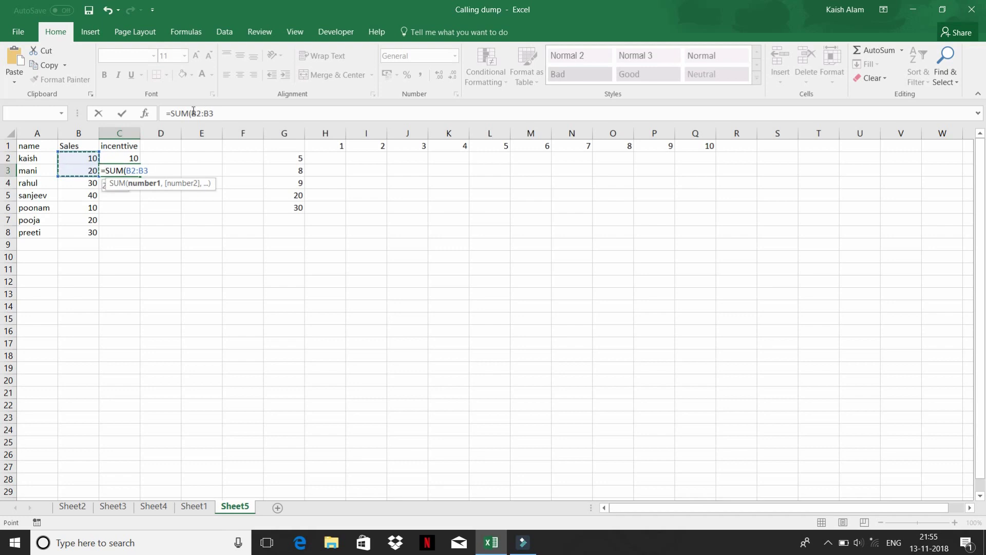
pyautogui.click(193, 112)
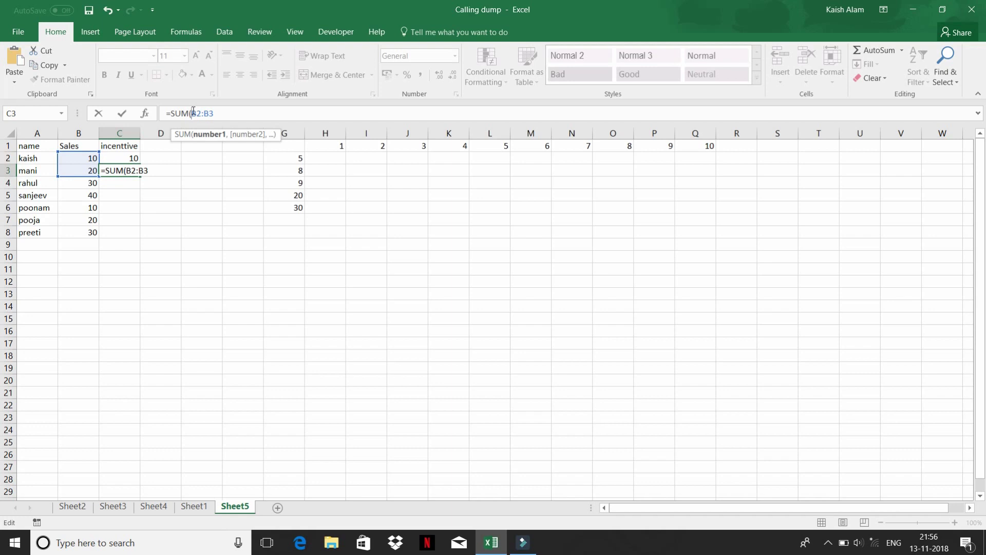
# Make C3's formula =SUM($B$2:B3) and copy it into C4
pyautogui.press('F4')
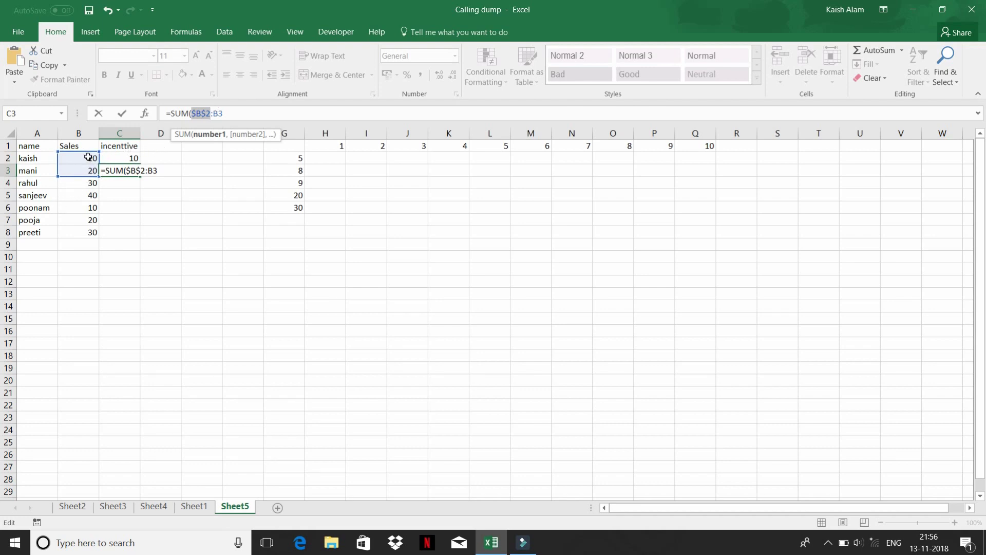
pyautogui.press('Return')
pyautogui.press('Up')
pyautogui.hotkey('shift', 'Down')
pyautogui.hotkey('shift', 'Down')
pyautogui.hotkey('shift', 'Down')
pyautogui.hotkey('shift', 'Down')
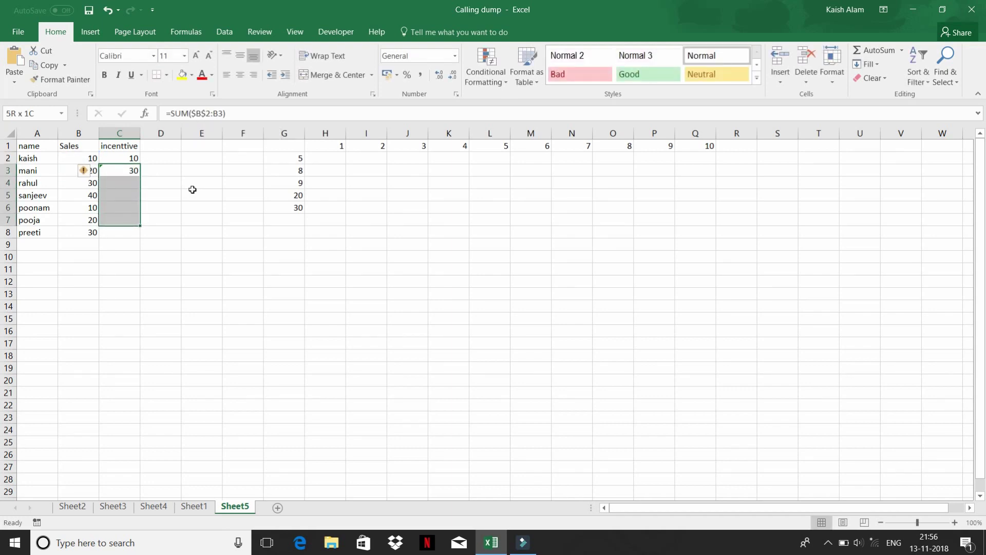
pyautogui.press('Down')
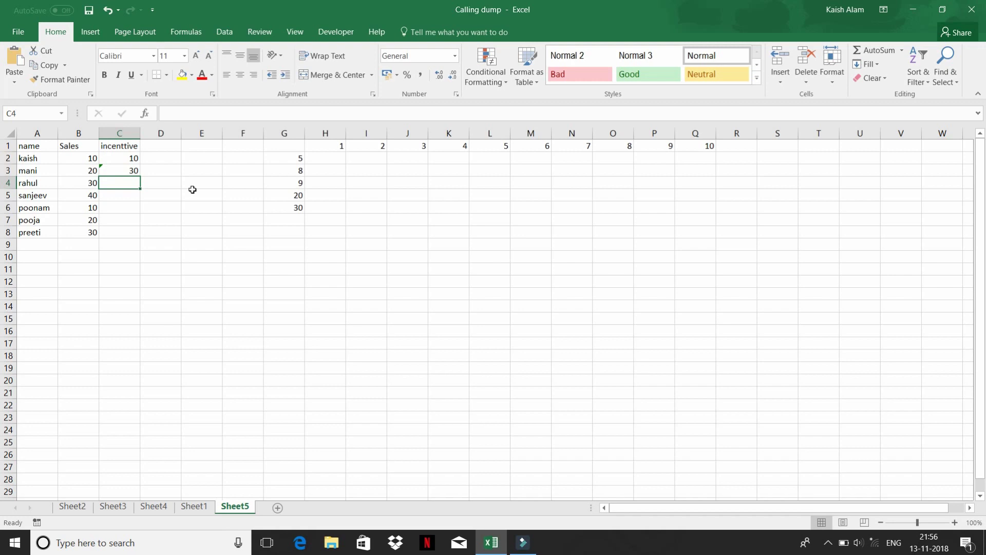
pyautogui.hotkey('ctrl', 'd')
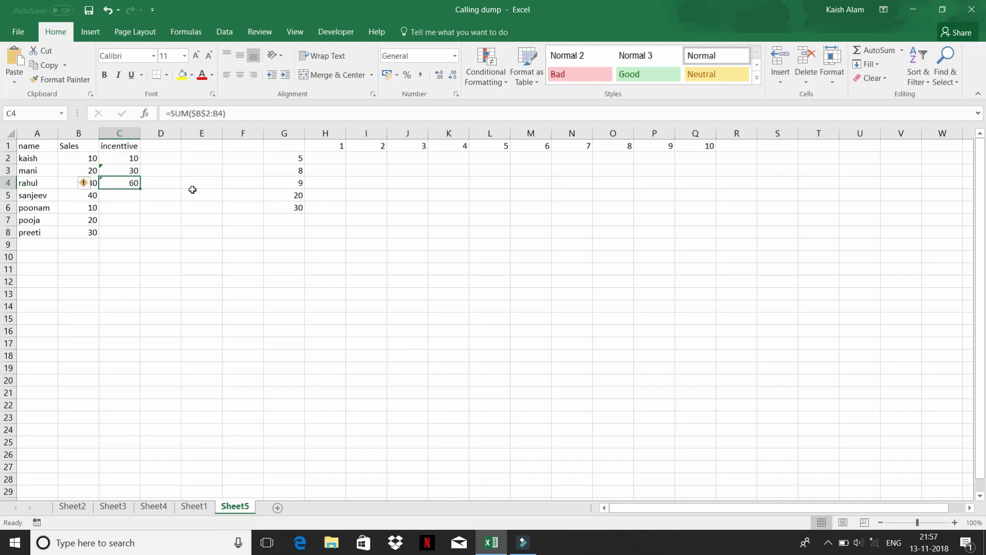
# Check C4's formula, then fill the running total down to C8
pyautogui.press('F2')
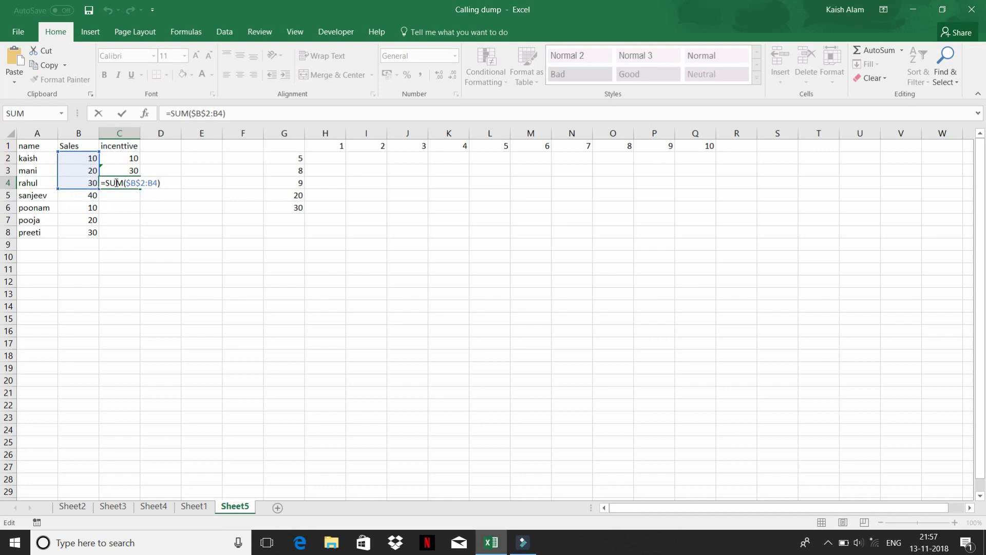
pyautogui.write('`')
pyautogui.press('Escape')
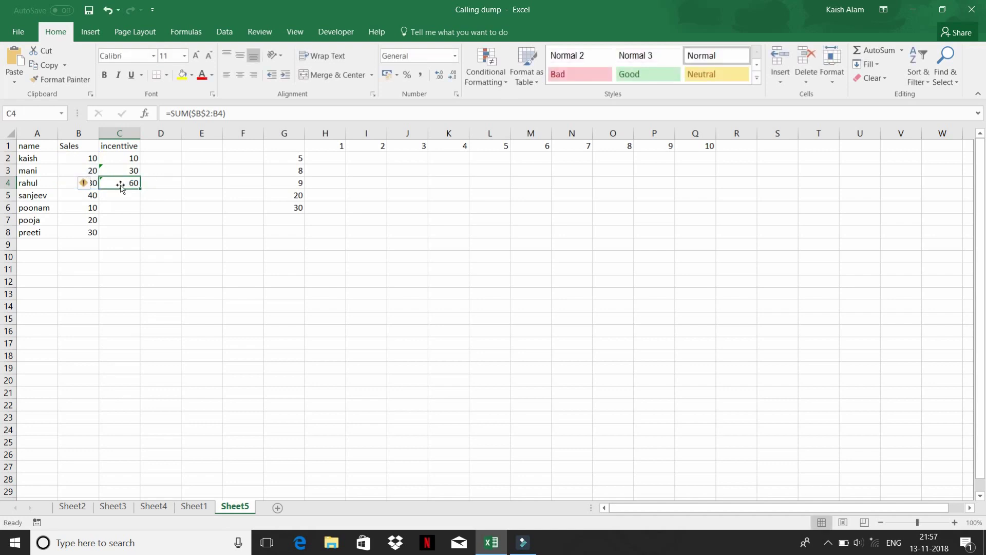
pyautogui.hotkey('shift', 'Down')
pyautogui.hotkey('shift', 'Down')
pyautogui.hotkey('shift', 'Down')
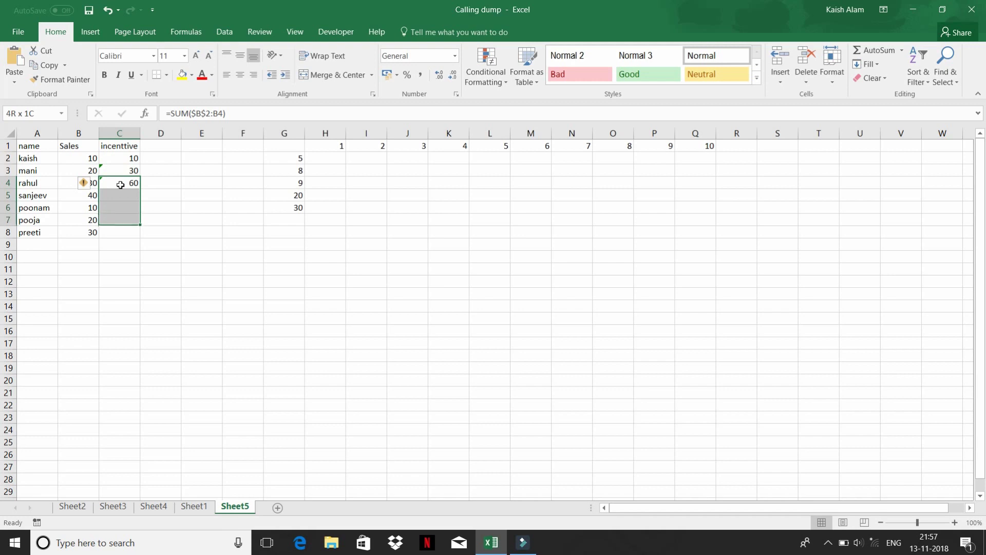
pyautogui.hotkey('shift', 'Down')
pyautogui.hotkey('ctrl', 'd')
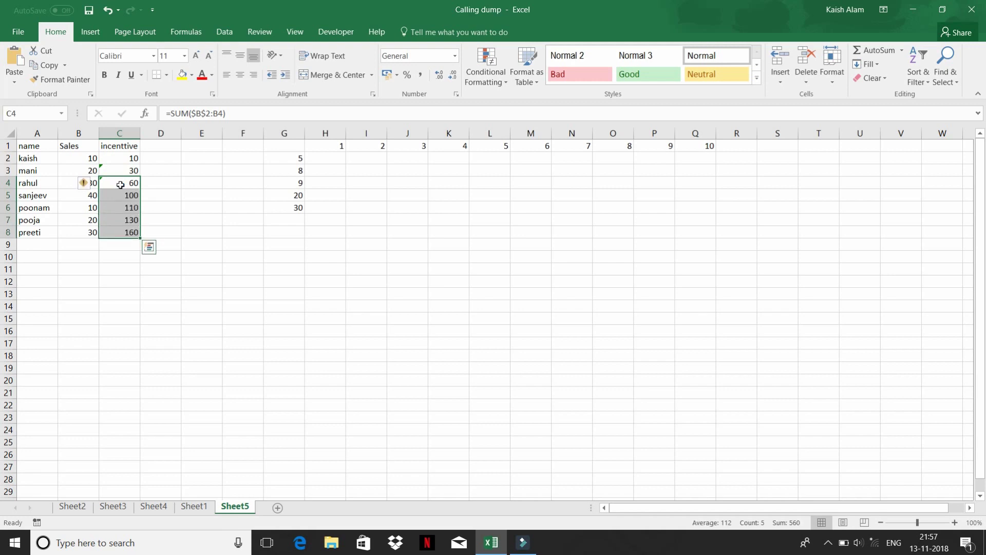
# Inspect C5's formula to confirm it still starts at $B$2
pyautogui.click(123, 193)
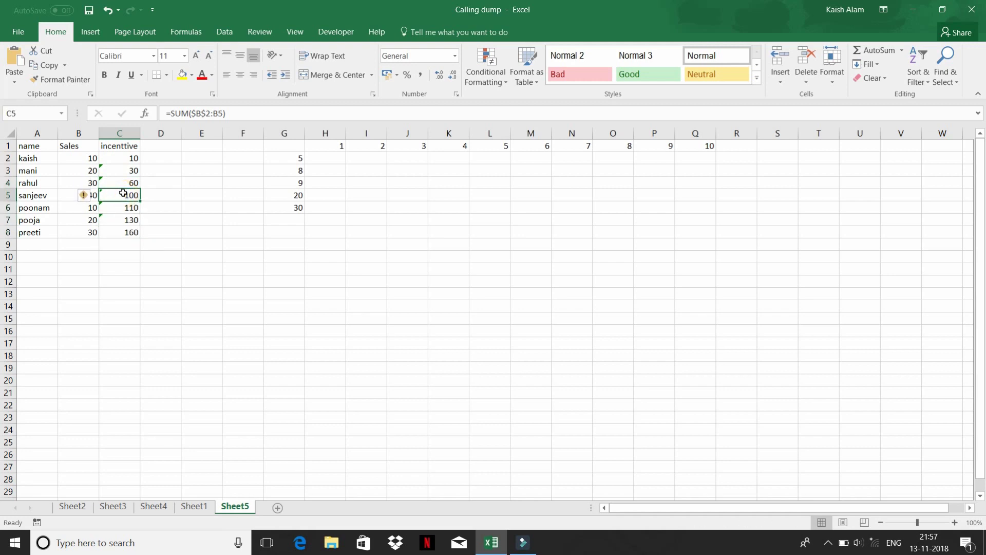
pyautogui.press('F2')
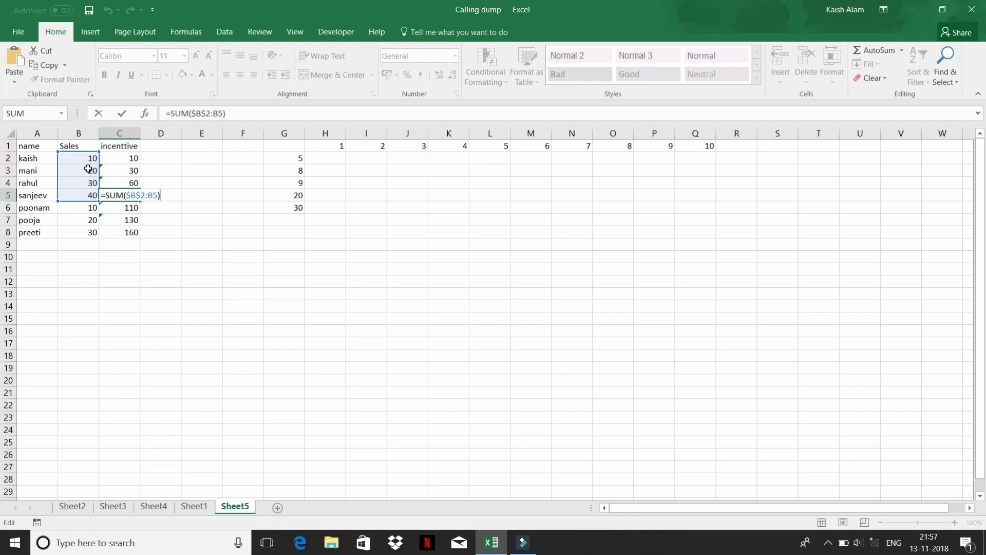
pyautogui.hotkey('ctrl', 'Return')
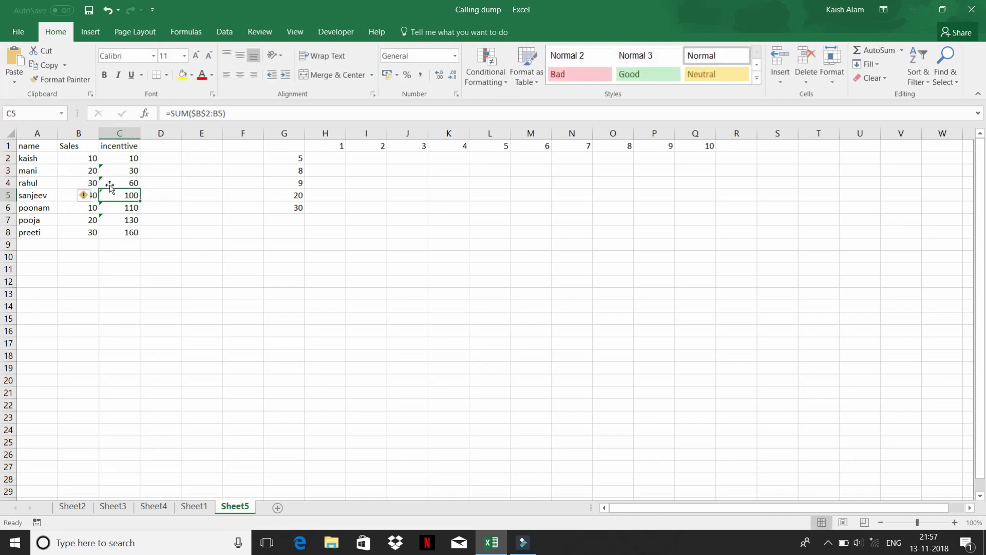
pyautogui.click(330, 158)
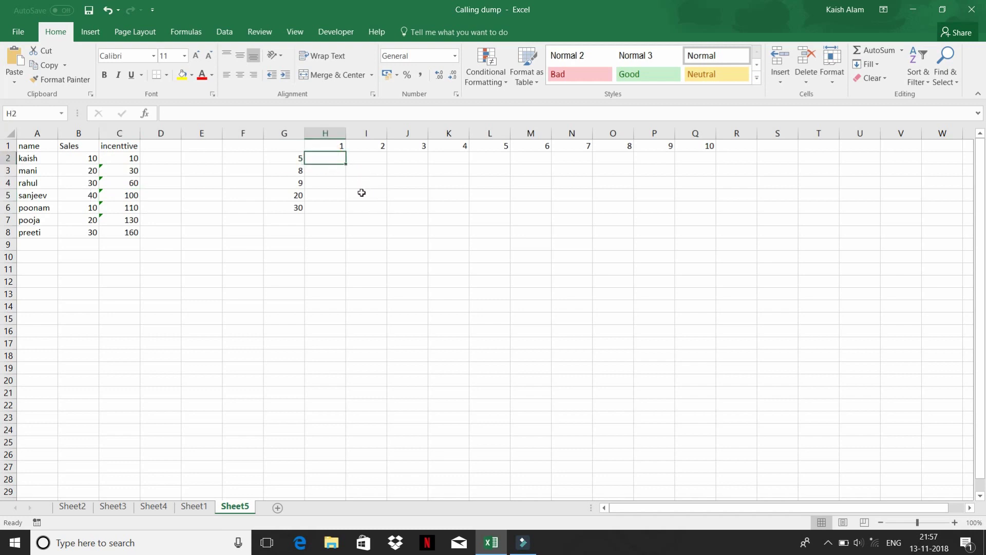
# Type the label h9 into cell H9
pyautogui.click(336, 244)
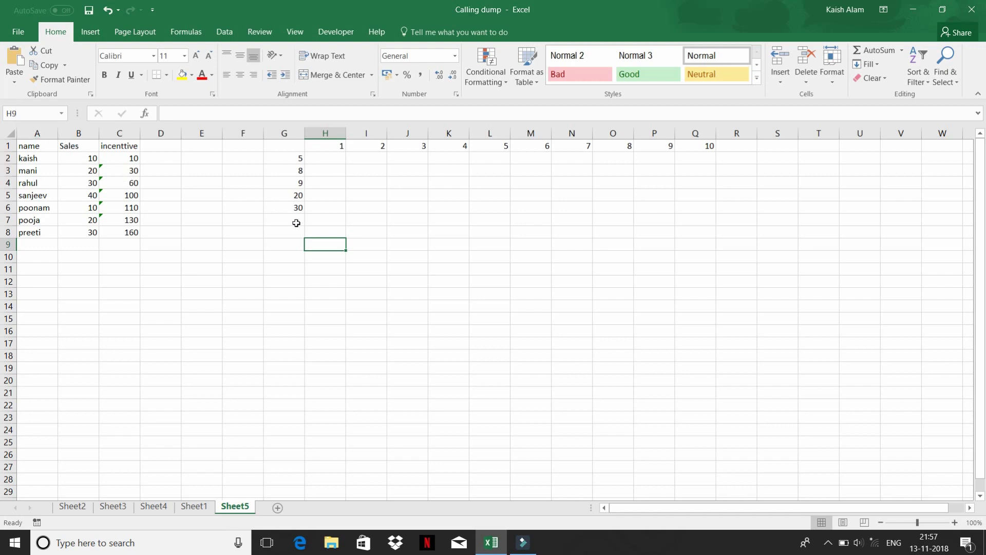
pyautogui.write('h')
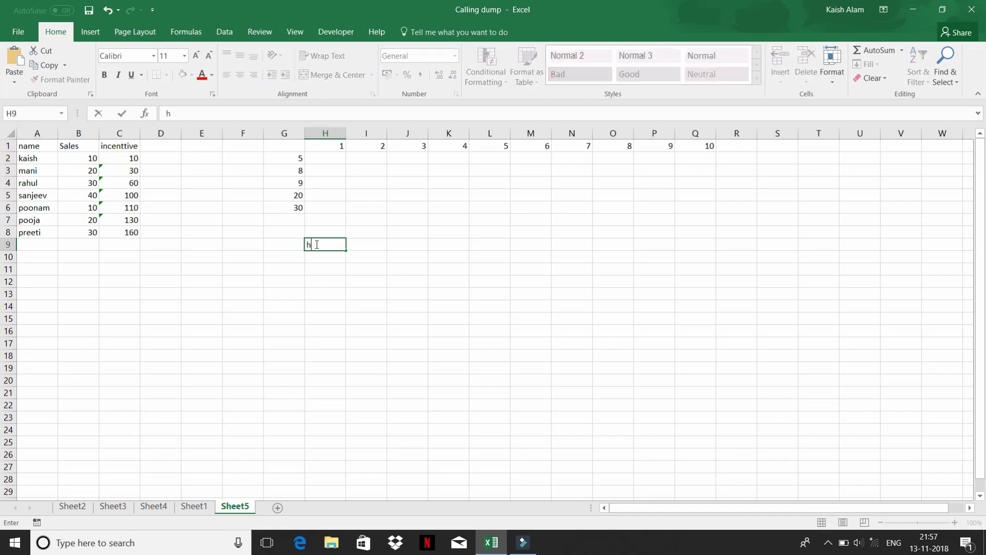
pyautogui.write('9')
pyautogui.press('Return')
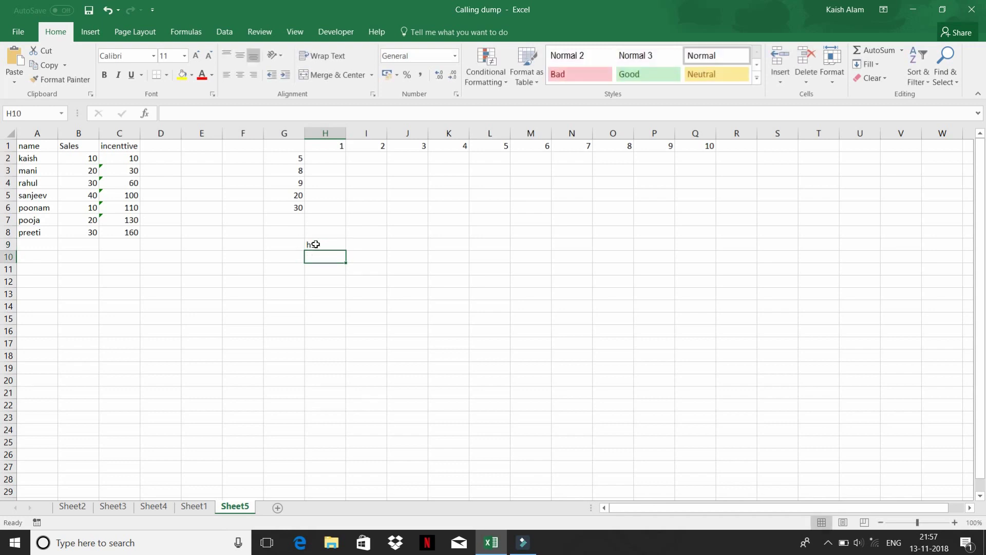
pyautogui.click(315, 245)
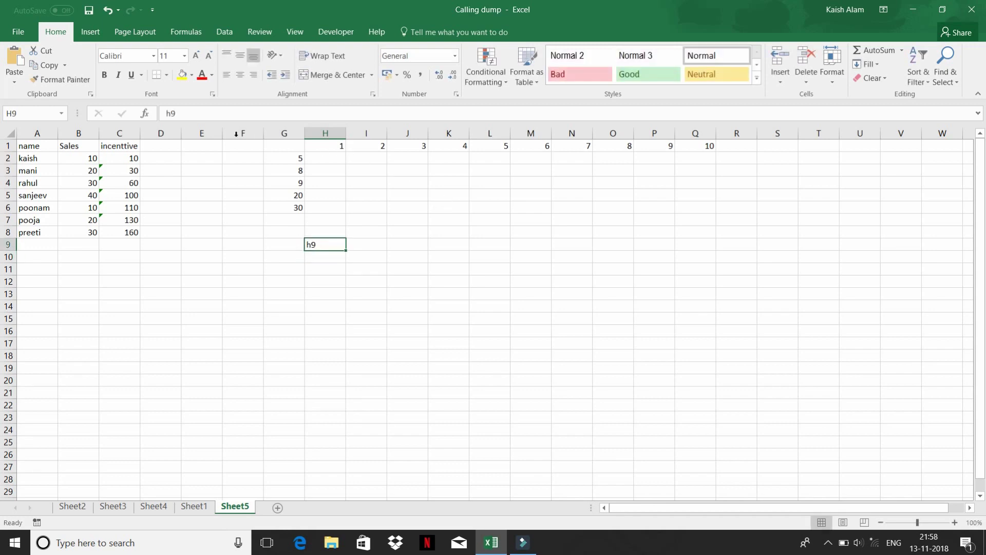
pyautogui.click(165, 113)
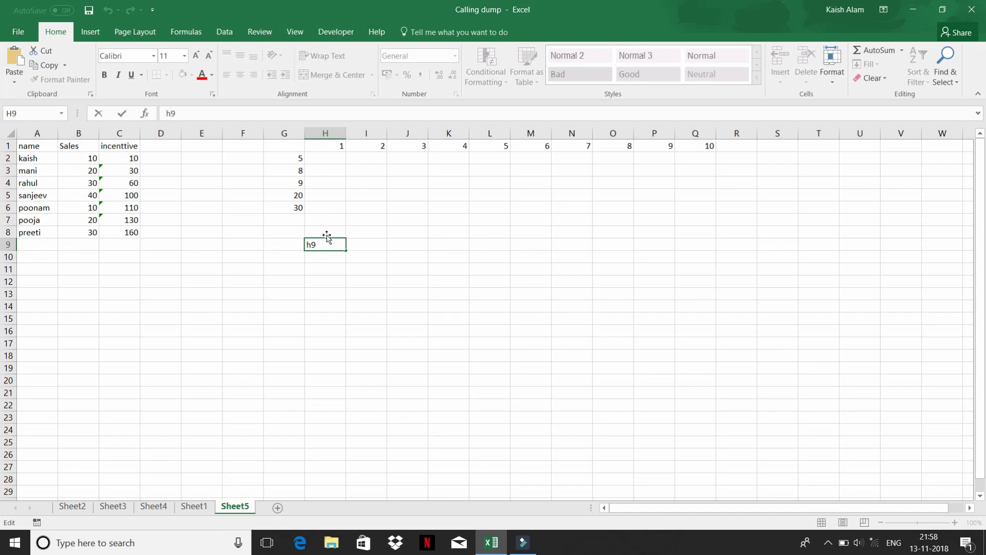
pyautogui.hotkey('ctrl', 'Return')
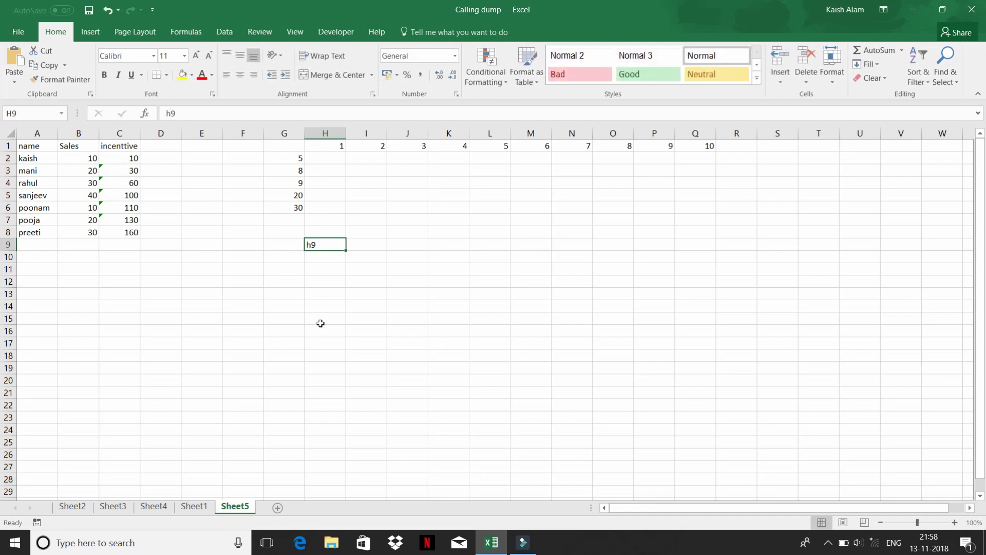
# Enter the absolute reference =$H$9 in H10
pyautogui.press('Return')
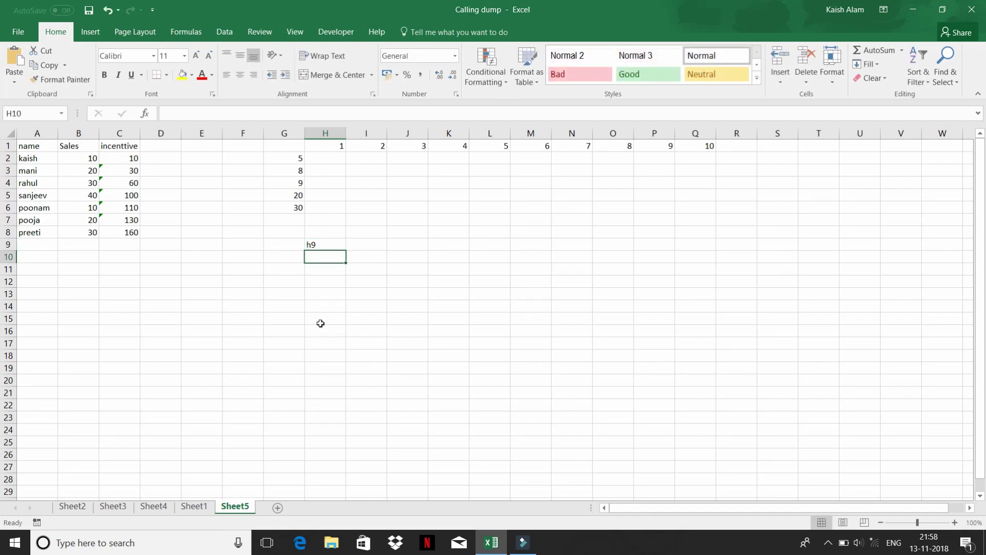
pyautogui.write('=')
pyautogui.press('Up')
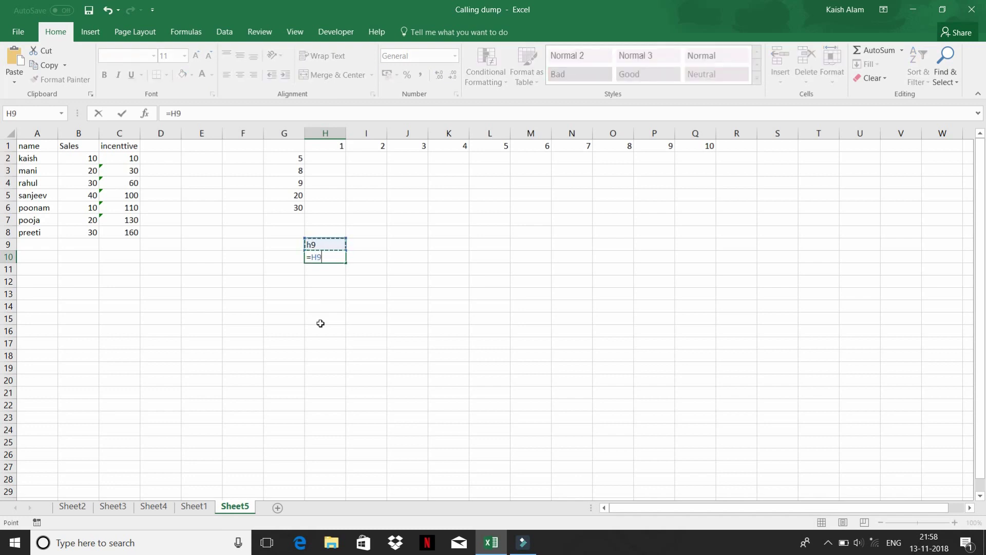
pyautogui.press('F4')
pyautogui.press('Return')
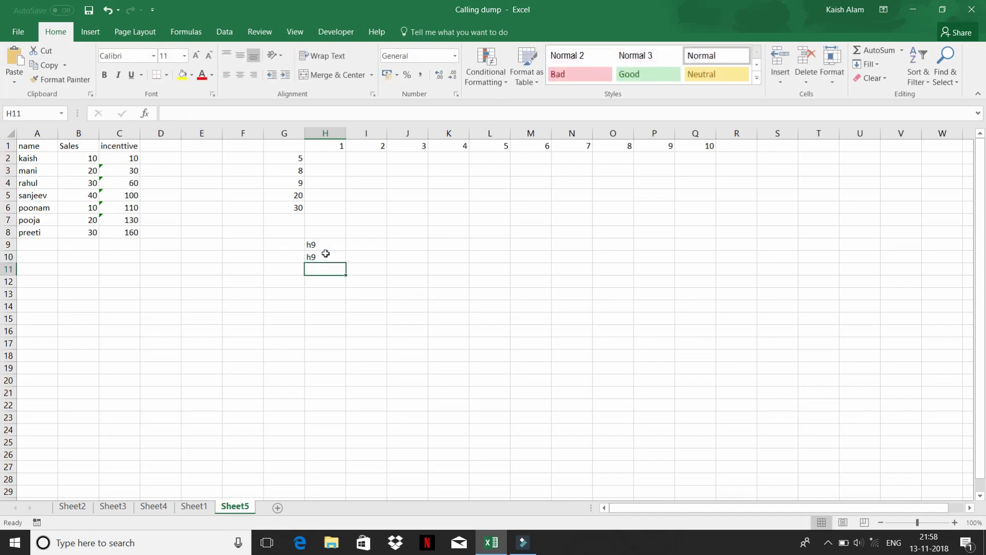
# Copy the =$H$9 formula across and down through H10:J14
pyautogui.click(325, 254)
pyautogui.hotkey('shift', 'Down')
pyautogui.hotkey('shift', 'Down')
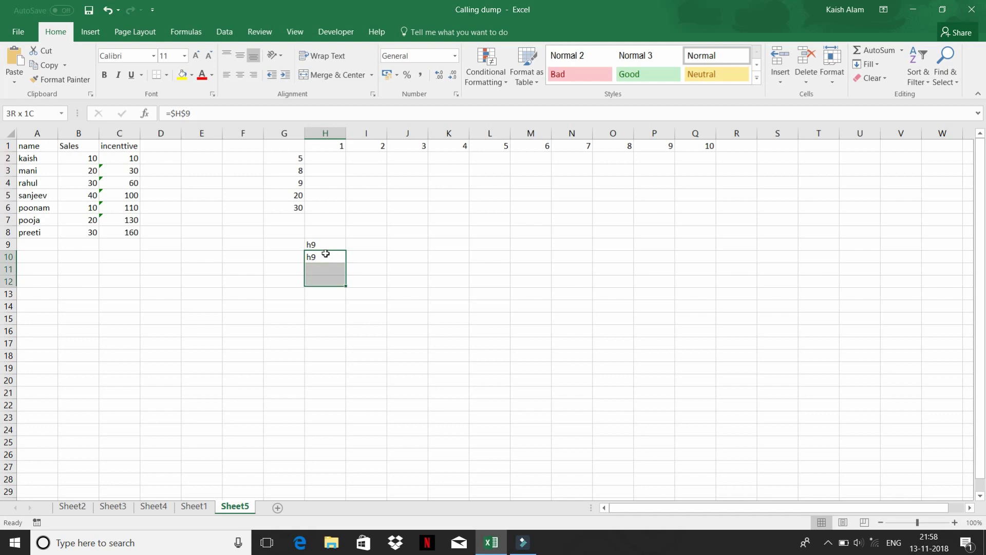
pyautogui.hotkey('shift', 'Right')
pyautogui.hotkey('shift', 'Right')
pyautogui.hotkey('shift', 'Down')
pyautogui.hotkey('shift', 'Down')
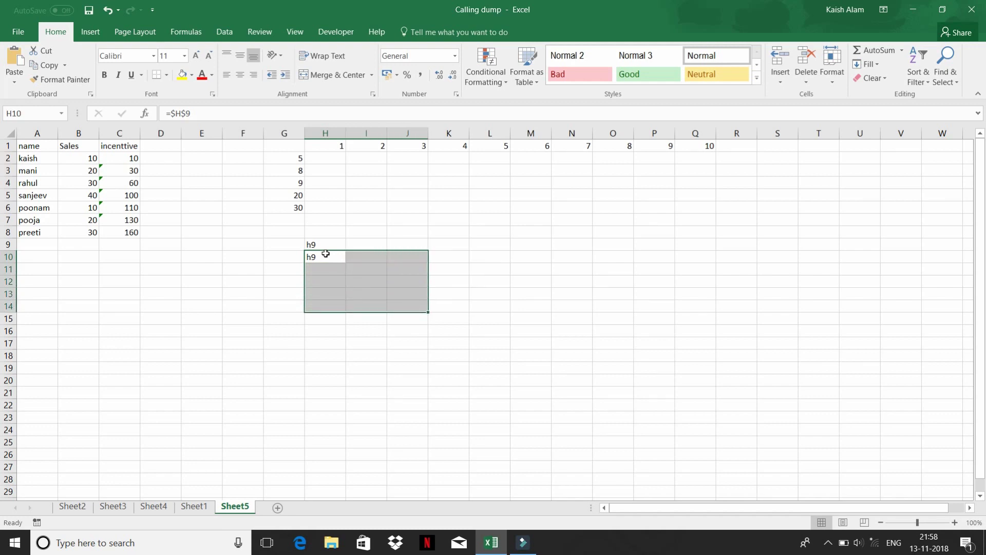
pyautogui.hotkey('ctrl', 'r')
pyautogui.hotkey('ctrl', 'd')
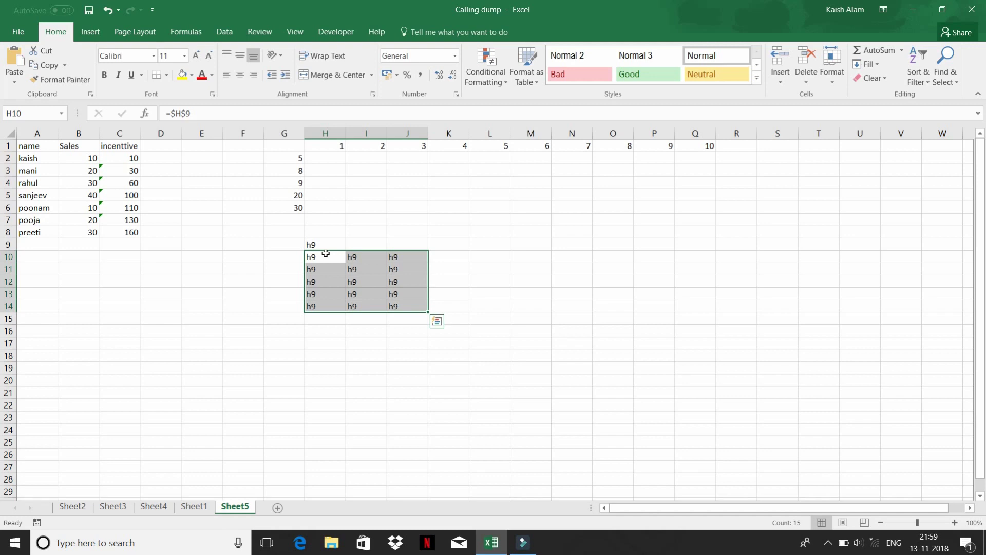
# Check that I11 still contains =$H$9 and shows h9
pyautogui.click(353, 266)
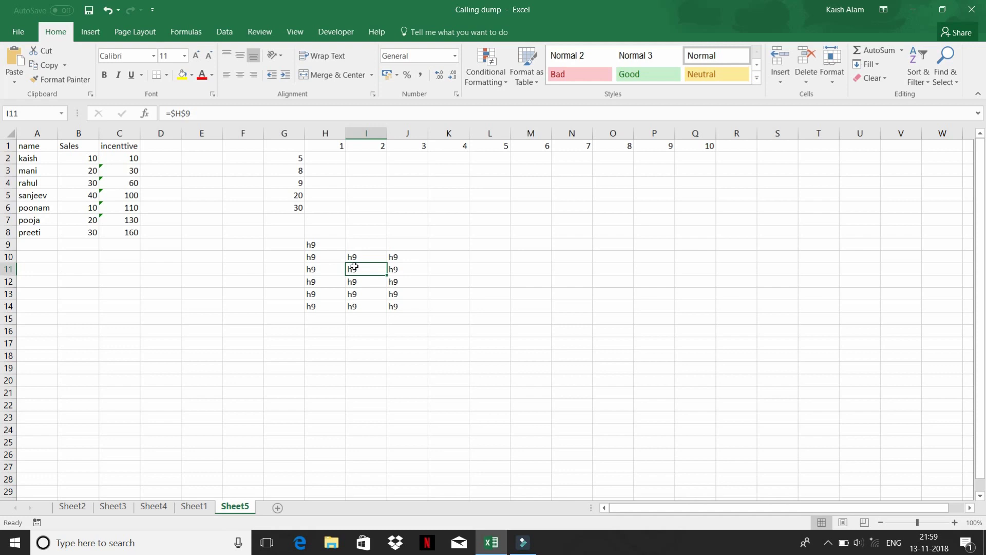
pyautogui.press('F2')
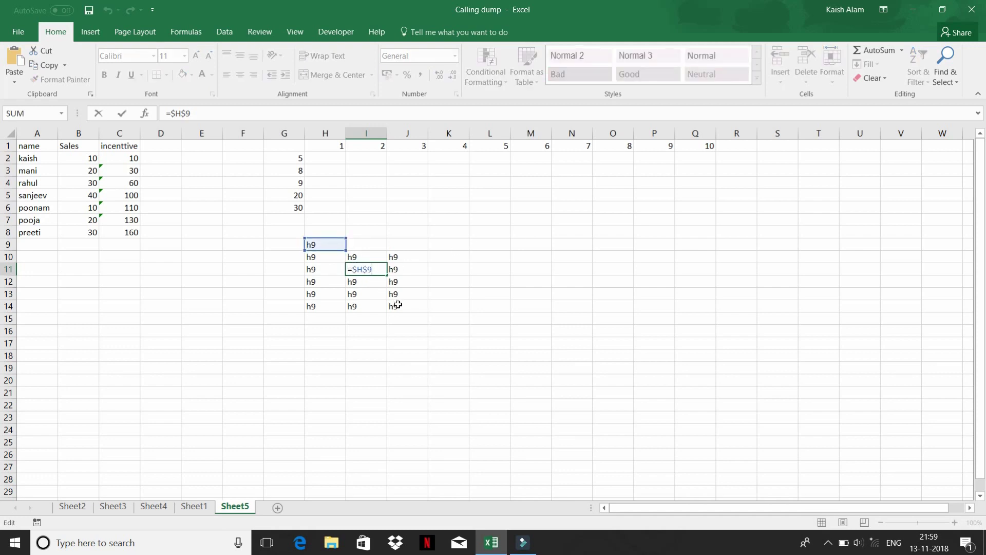
pyautogui.press('Escape')
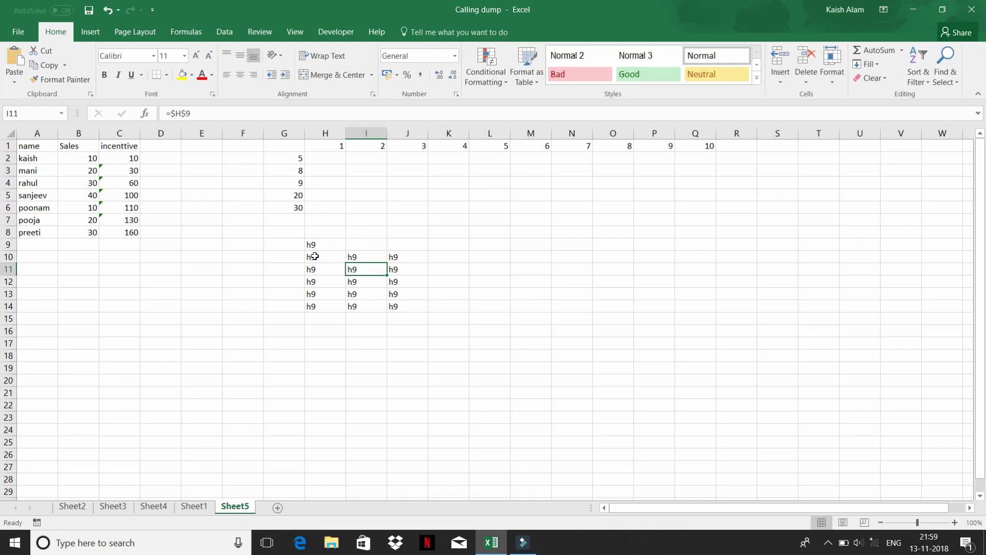
pyautogui.click(314, 256)
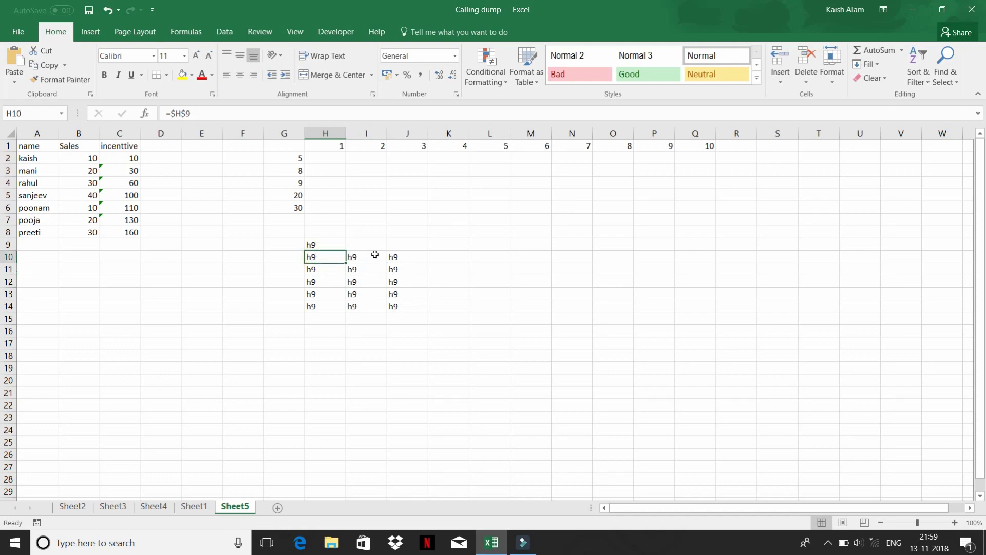
pyautogui.click(366, 244)
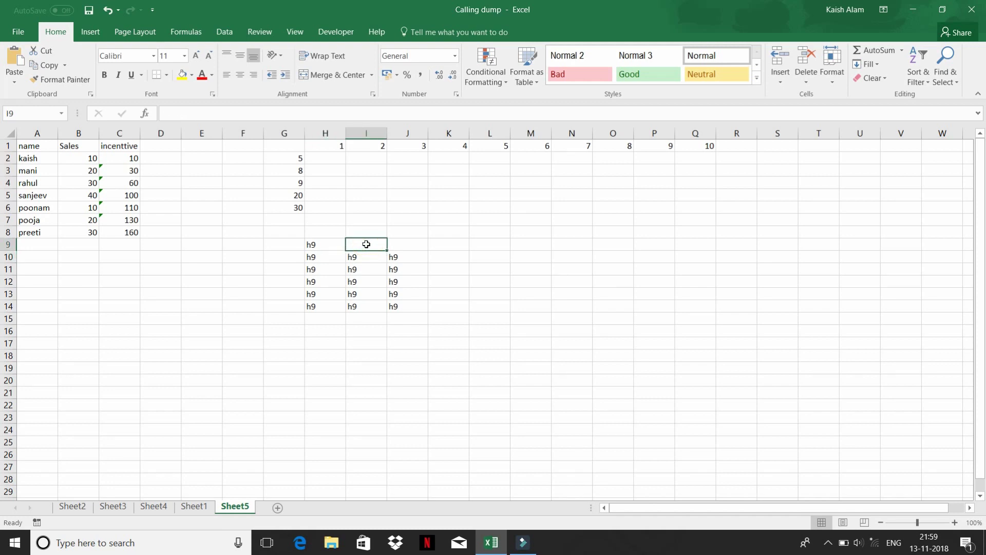
# Label I9 as h10 and J9 as h11
pyautogui.write('h910')
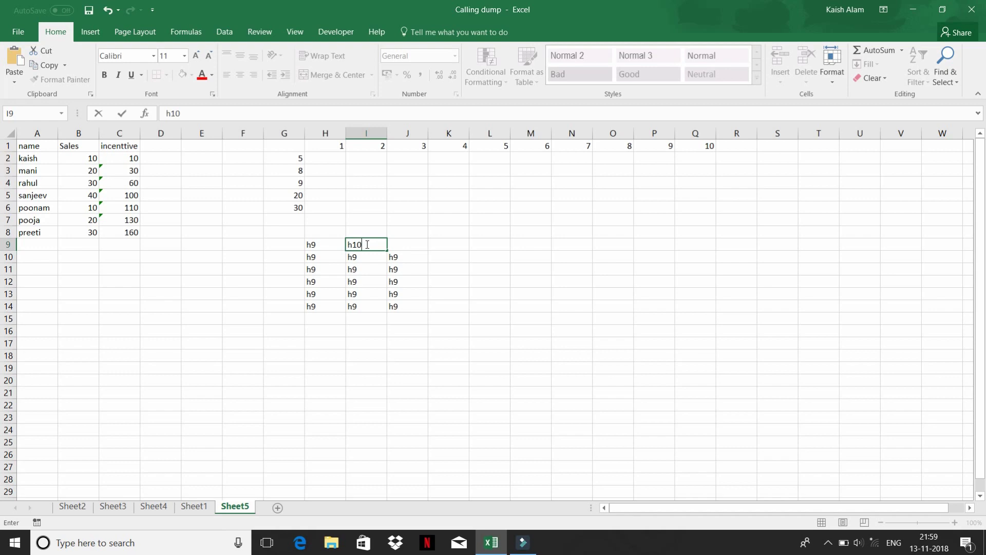
pyautogui.press('Tab')
pyautogui.write('h11')
pyautogui.press('Return')
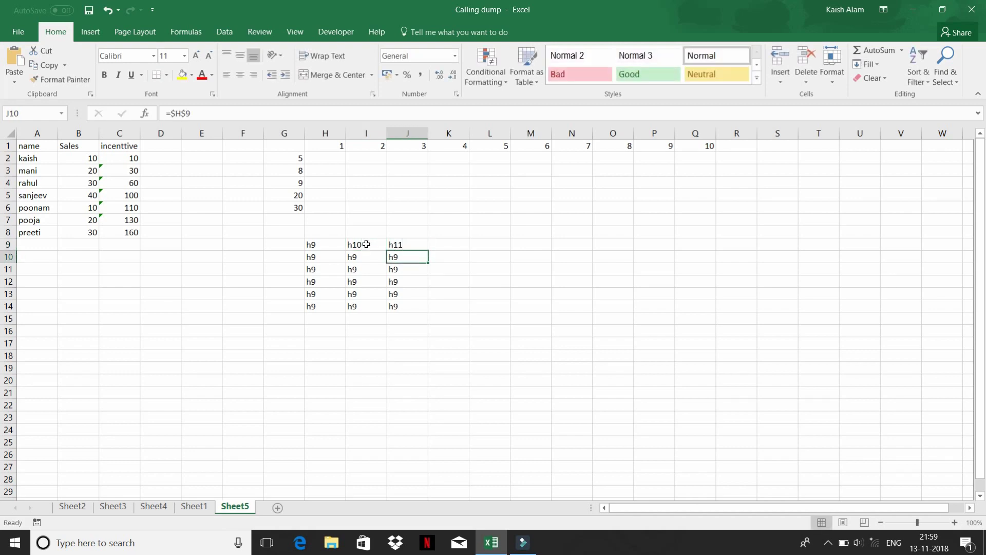
# Select H10:J14 and delete the copied =$H$9 formulas
pyautogui.press('Left')
pyautogui.press('Left')
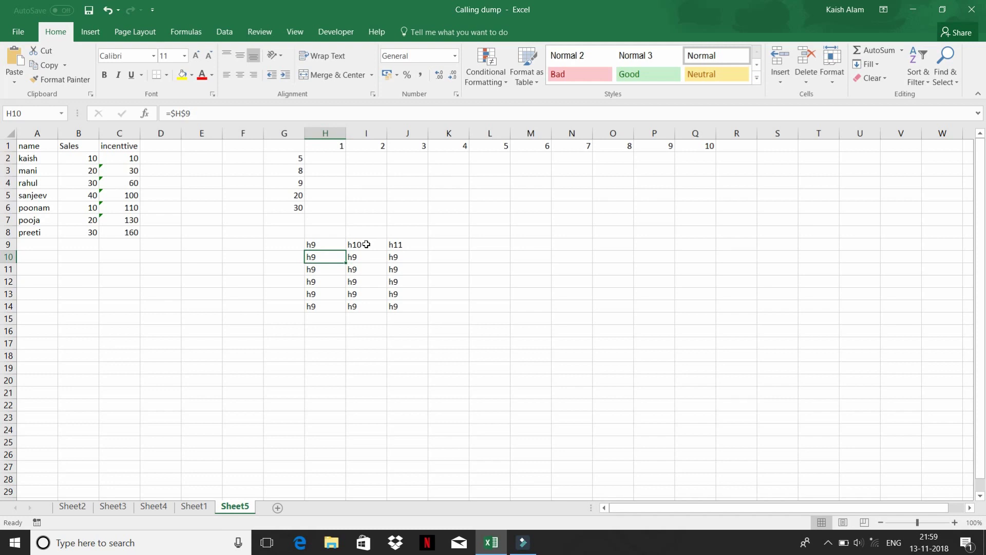
pyautogui.hotkey('shift', 'Right')
pyautogui.hotkey('shift', 'Right')
pyautogui.hotkey('ctrl', 'v')
pyautogui.hotkey('shift', 'Down')
pyautogui.hotkey('shift', 'Down')
pyautogui.hotkey('shift', 'Down')
pyautogui.hotkey('ctrl', 'v')
pyautogui.press('Delete')
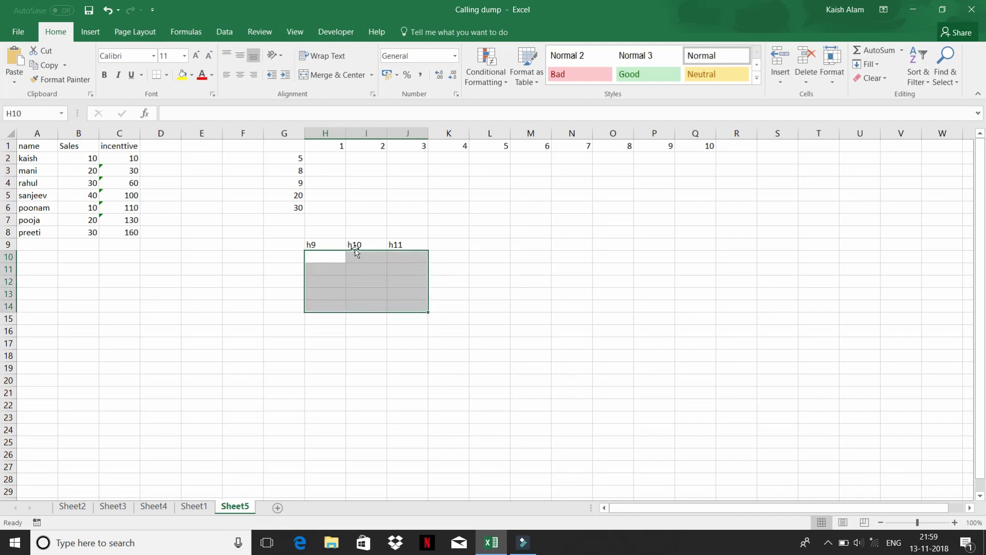
# Review the h9 and h10 labels in row 9
pyautogui.click(337, 254)
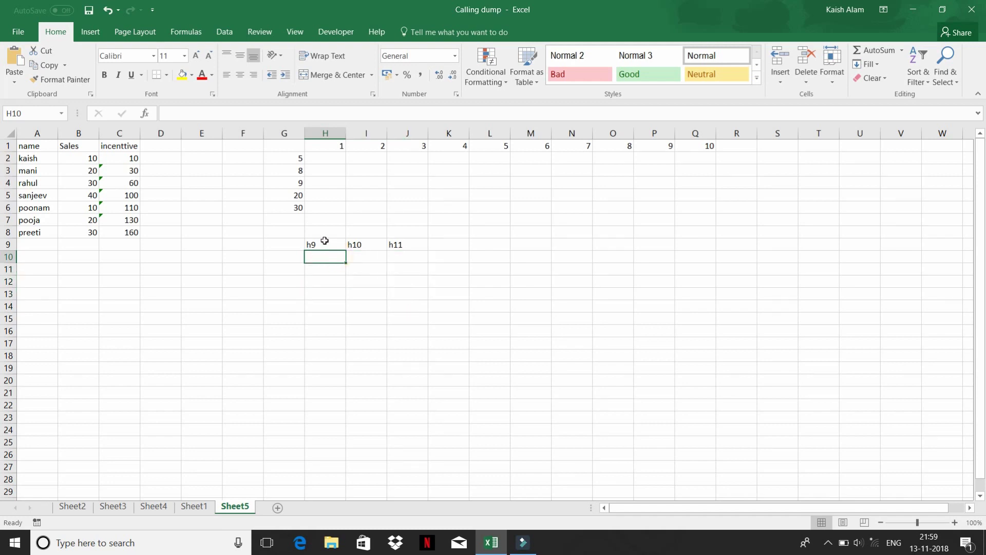
pyautogui.click(324, 241)
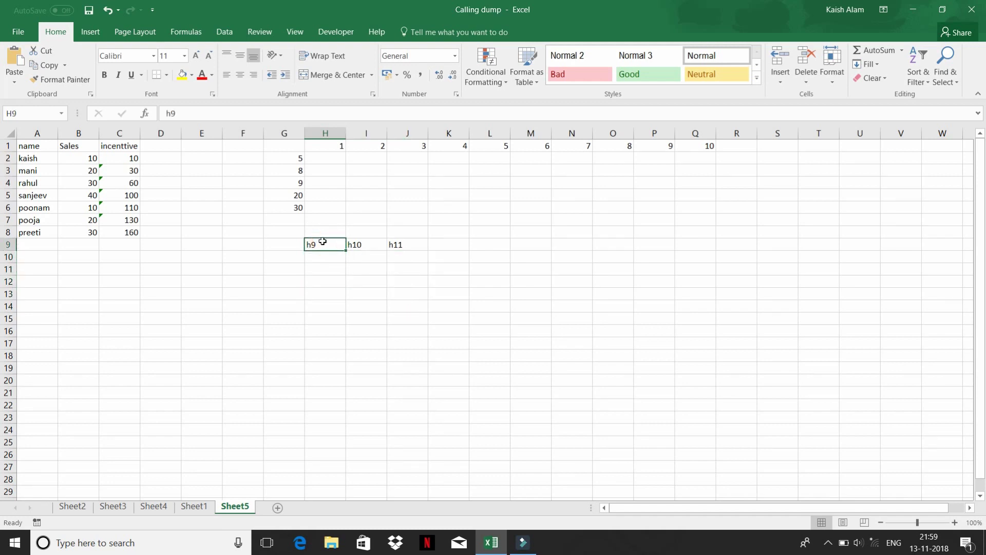
pyautogui.click(363, 243)
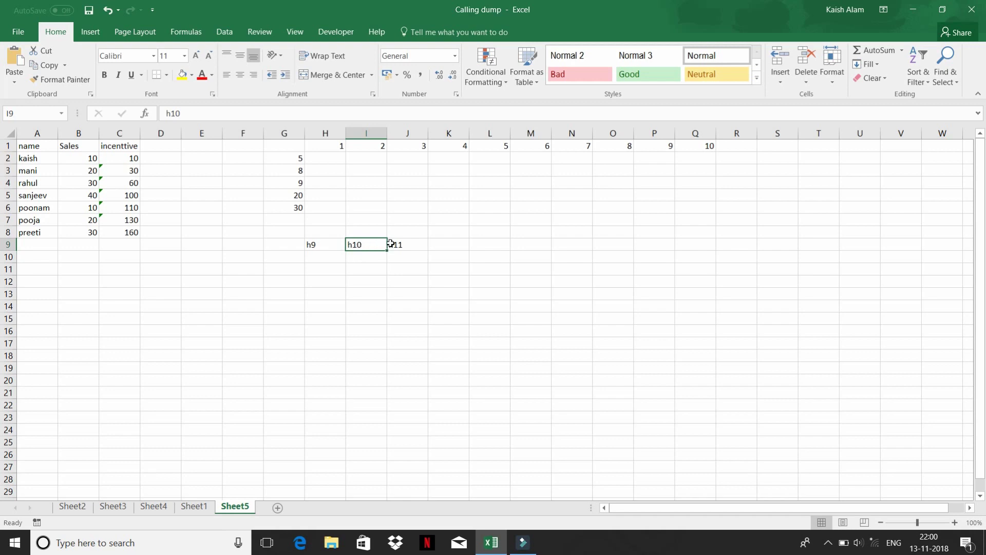
pyautogui.click(316, 252)
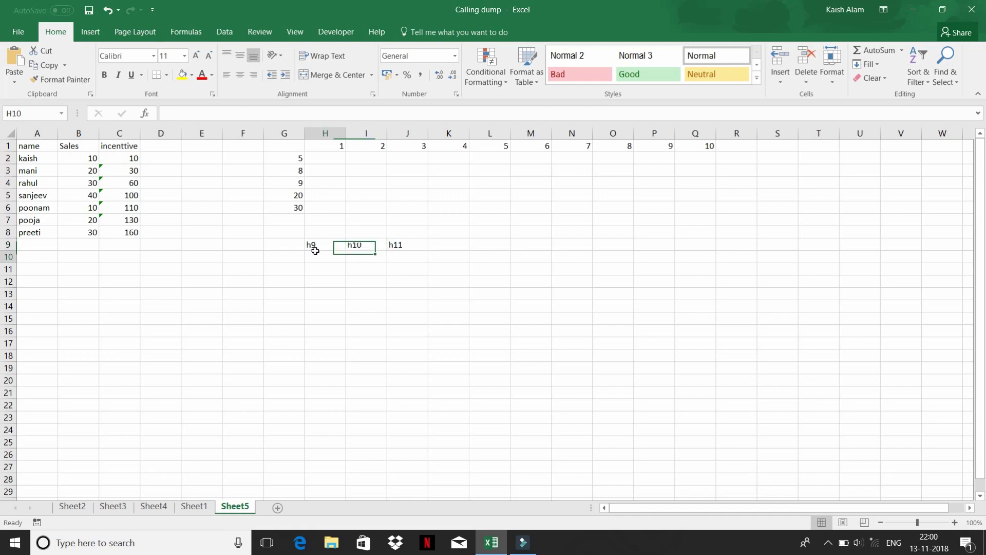
# Enter the mixed reference =H$9 in H10 and fill it down to H15
pyautogui.write('=')
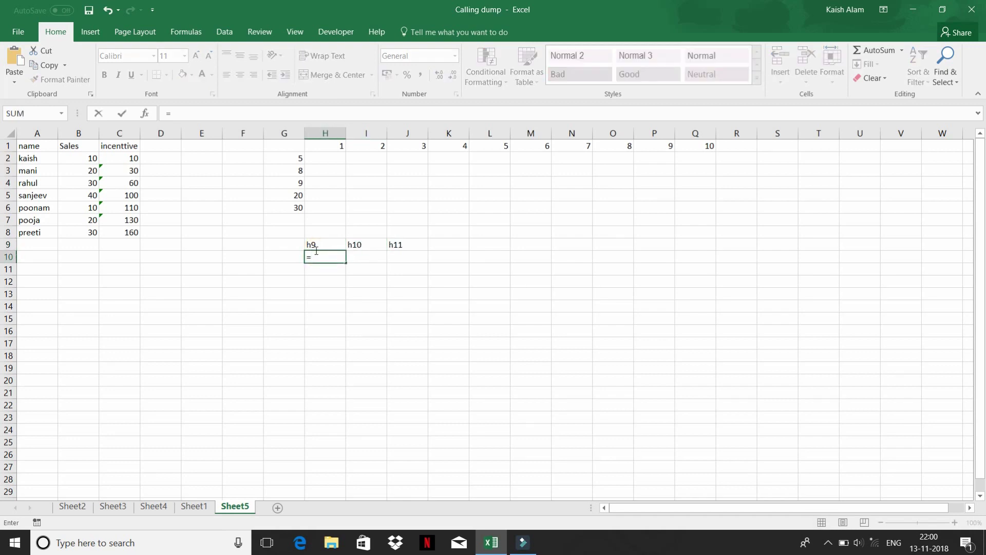
pyautogui.click(316, 250)
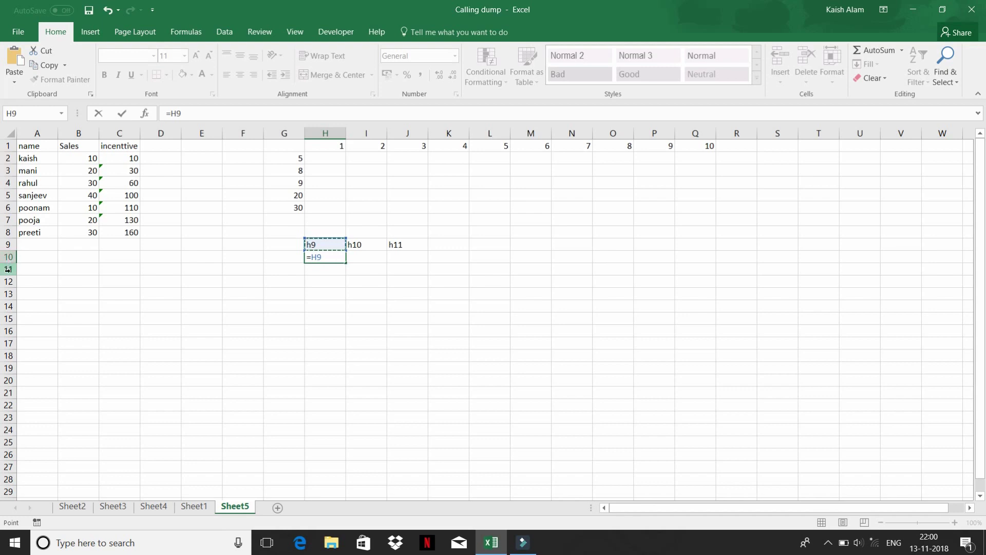
pyautogui.click(317, 258)
pyautogui.write('$')
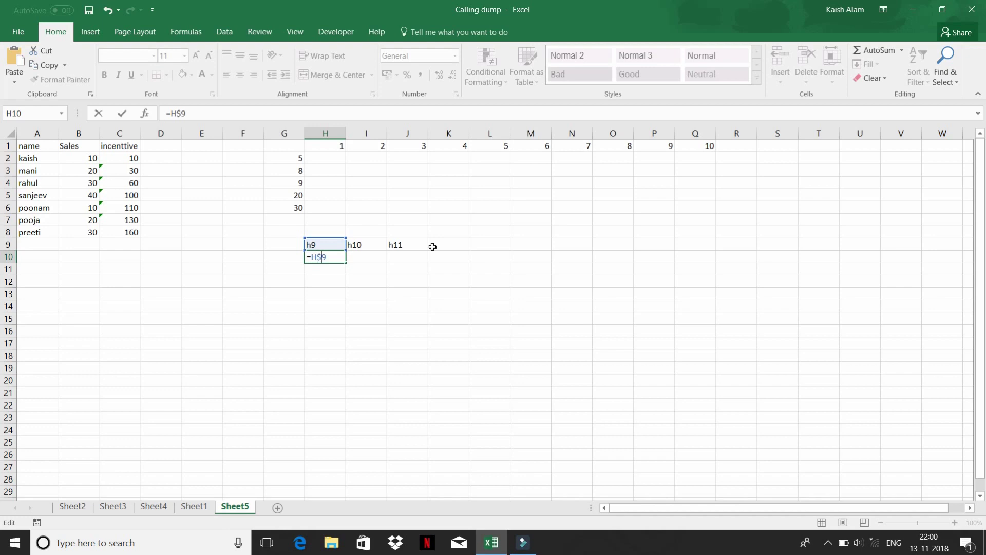
pyautogui.press('Return')
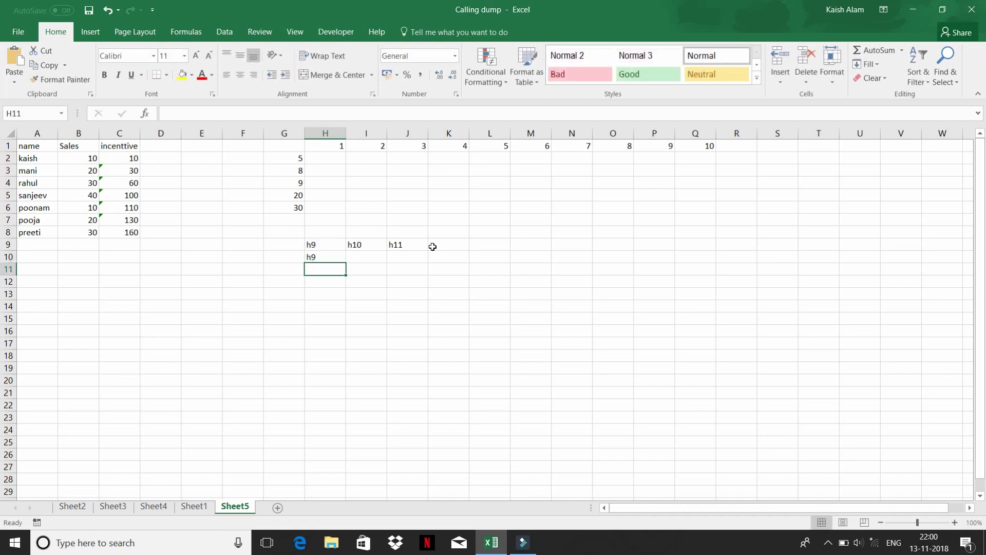
pyautogui.press('Up')
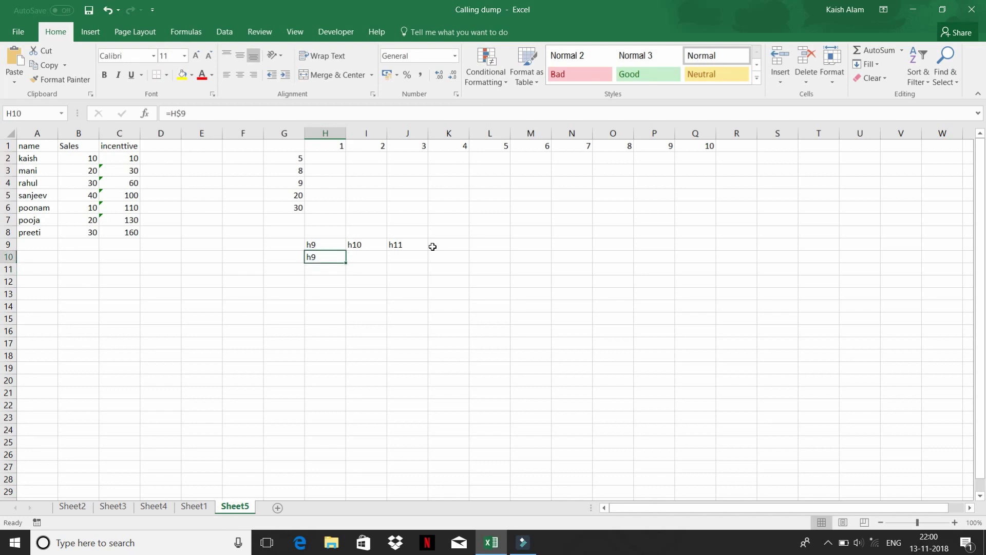
pyautogui.hotkey('shift', 'Down')
pyautogui.hotkey('shift', 'Down')
pyautogui.hotkey('shift', 'Down')
pyautogui.hotkey('shift', 'Down')
pyautogui.hotkey('shift', 'Down')
pyautogui.hotkey('ctrl', 'd')
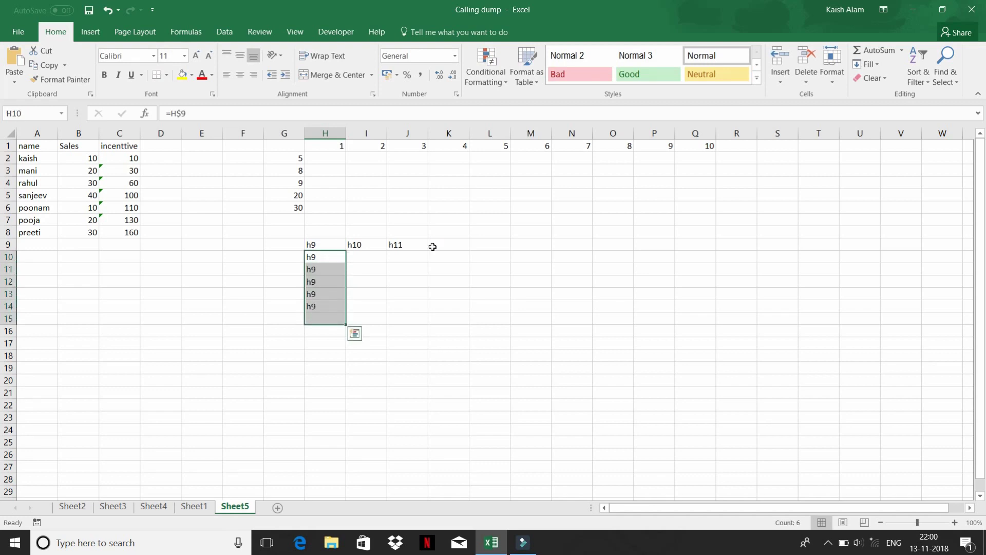
pyautogui.press('Down')
pyautogui.press('Down')
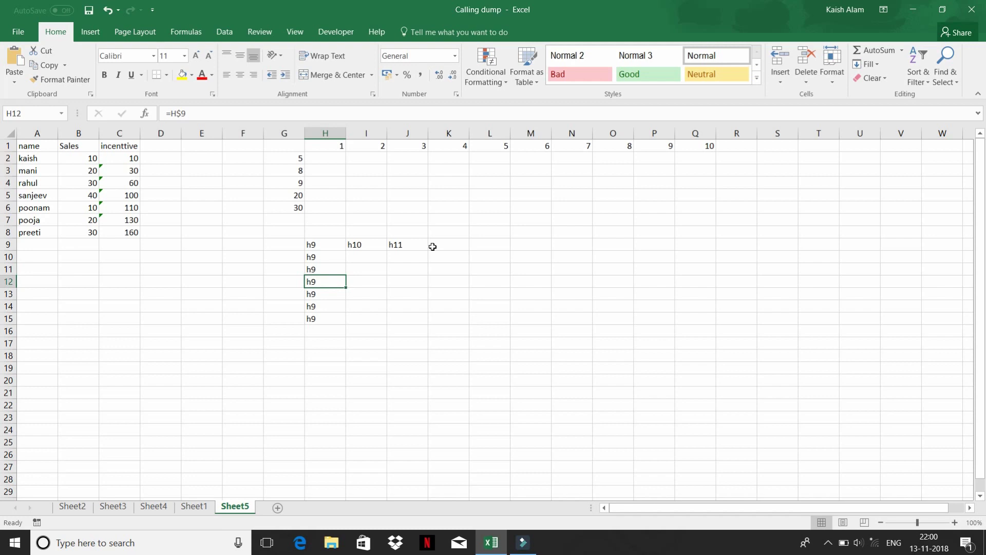
pyautogui.press('F2')
pyautogui.press('Escape')
# Copy H10:H15 right into columns I and J and verify I10 reads =I$9
pyautogui.press('Up')
pyautogui.press('Up')
pyautogui.hotkey('shift', 'Right')
pyautogui.hotkey('shift', 'Right')
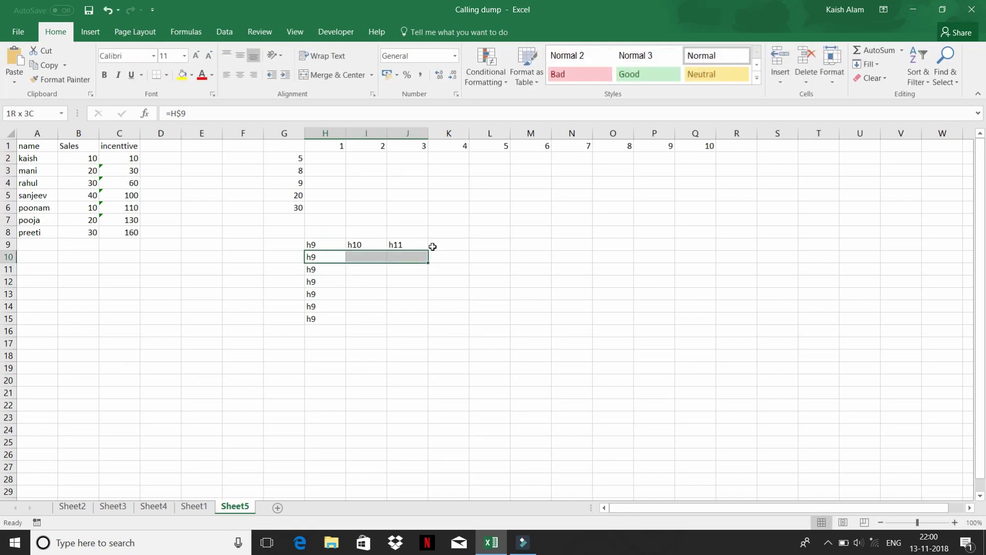
pyautogui.hotkey('ctrl', 'shift', 'Down')
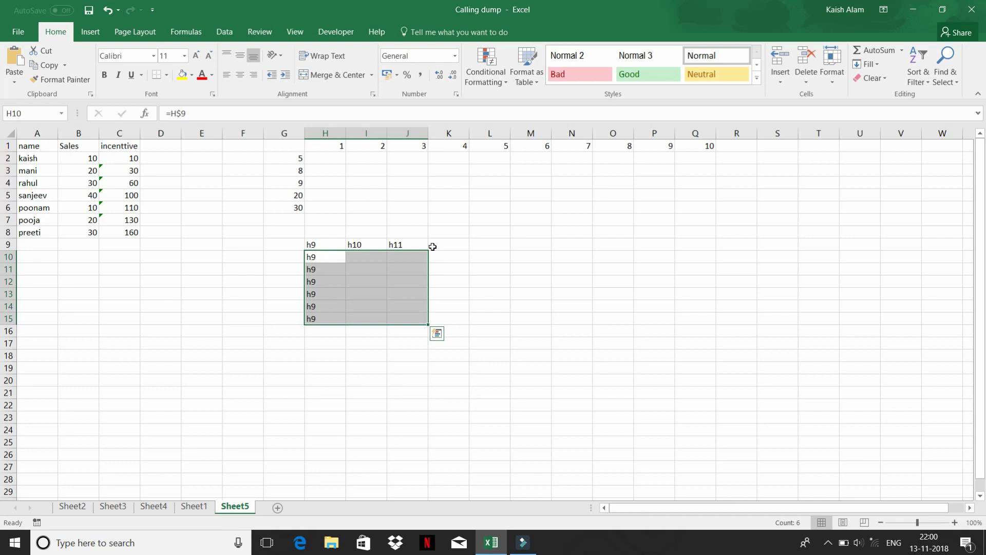
pyautogui.hotkey('ctrl', 'r')
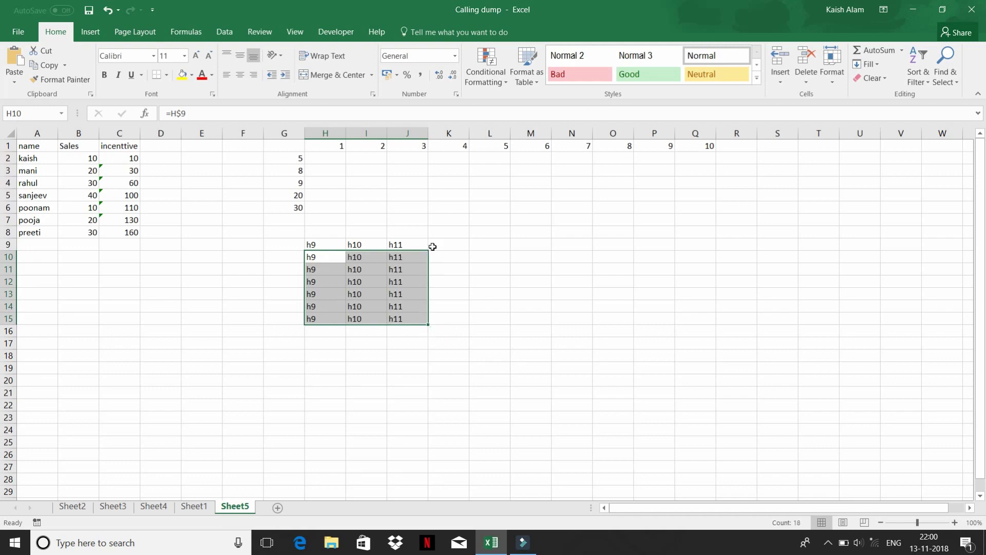
pyautogui.press('Right')
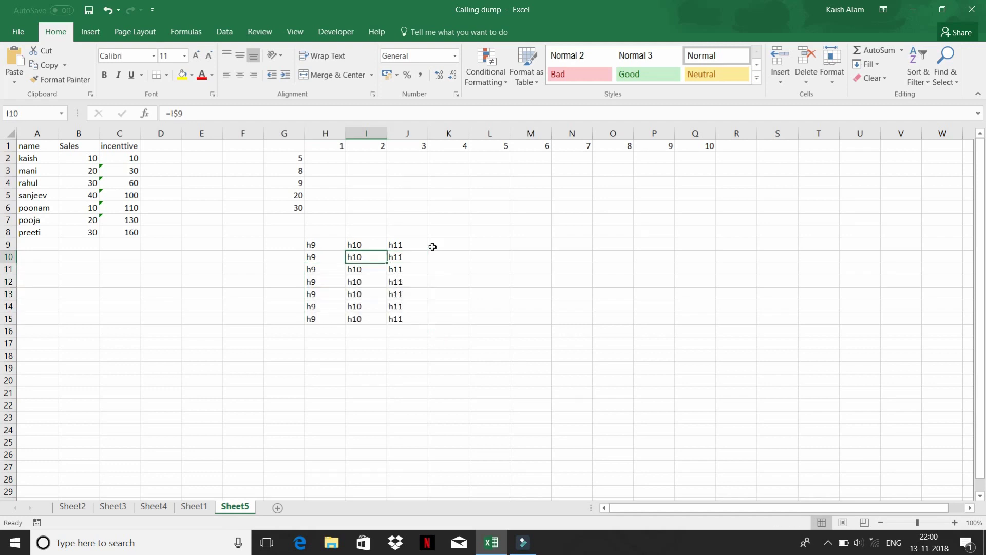
pyautogui.press('F2')
pyautogui.press('Return')
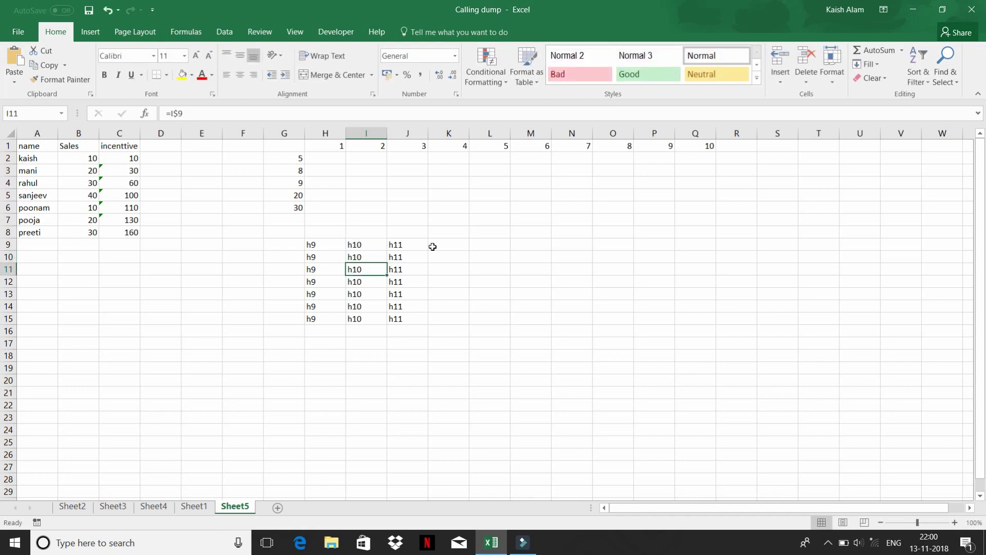
pyautogui.press('F2')
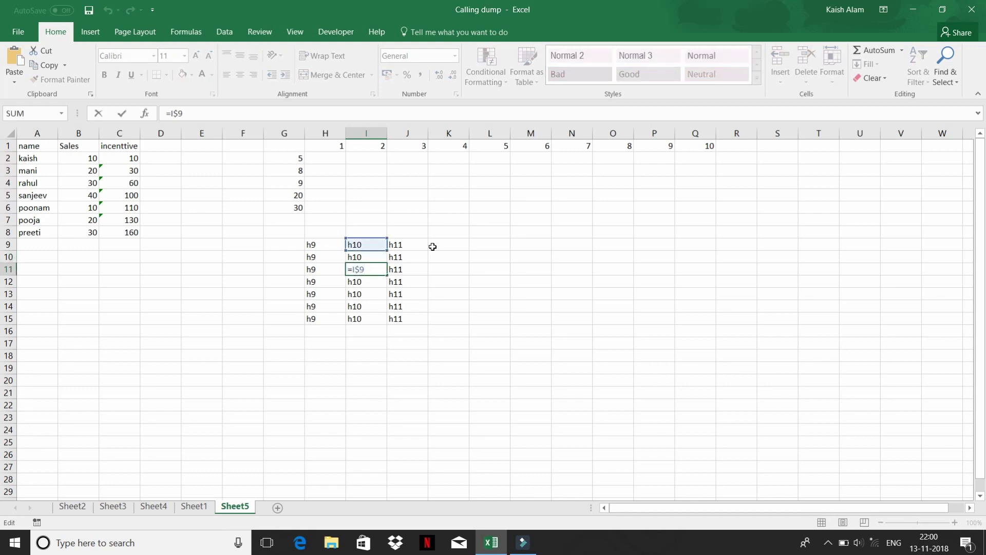
pyautogui.press('Escape')
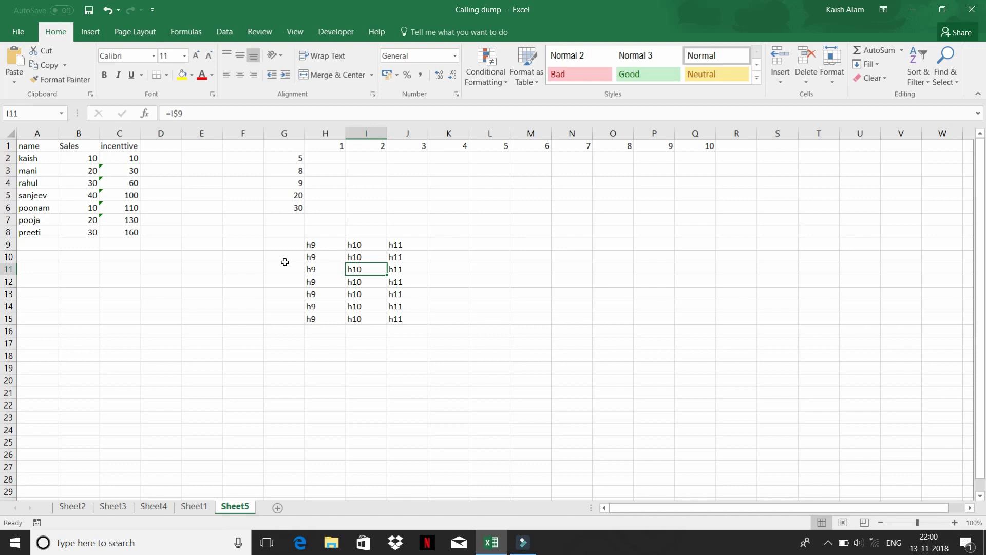
pyautogui.click(316, 245)
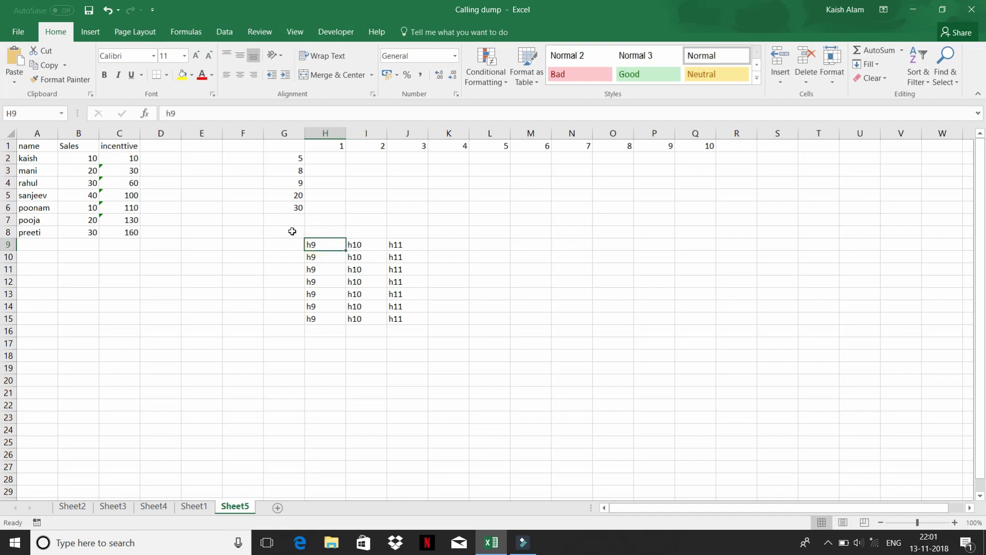
# Enter the product formula =G2*H1 in cell H2
pyautogui.click(311, 256)
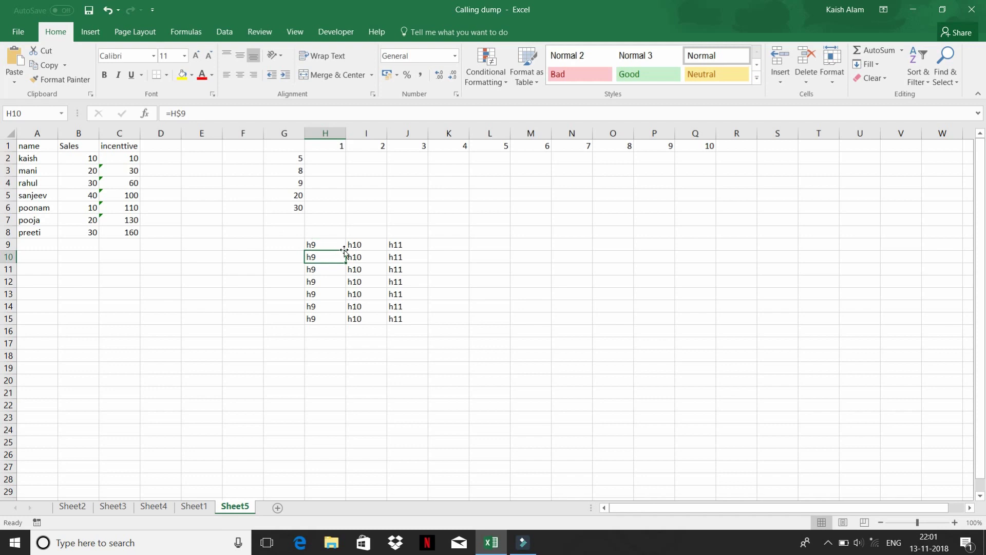
pyautogui.click(329, 154)
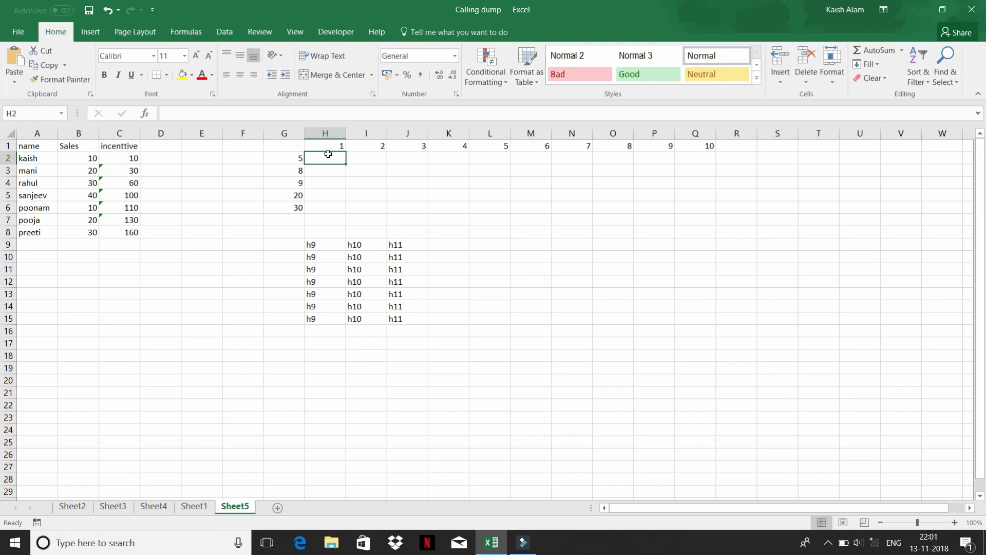
pyautogui.write('=')
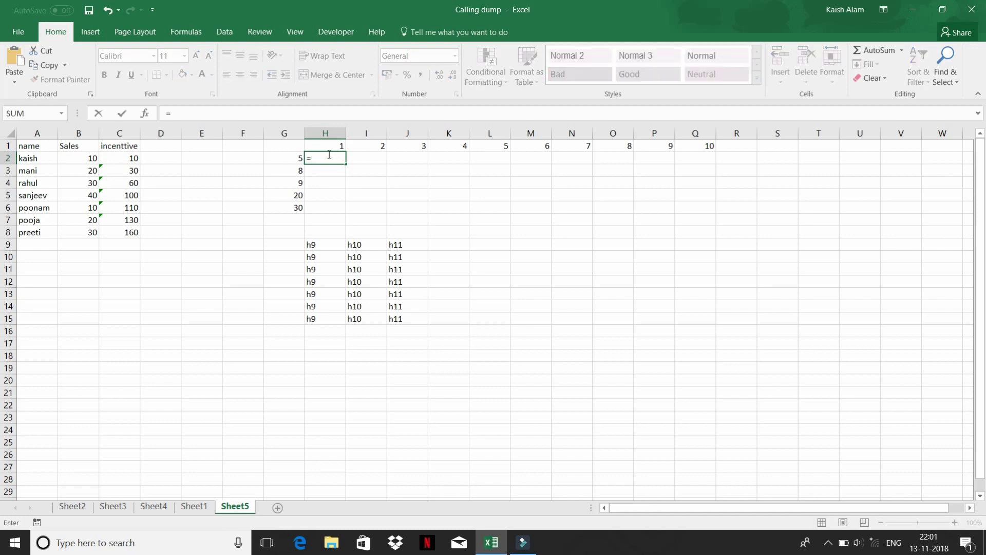
pyautogui.press('Left')
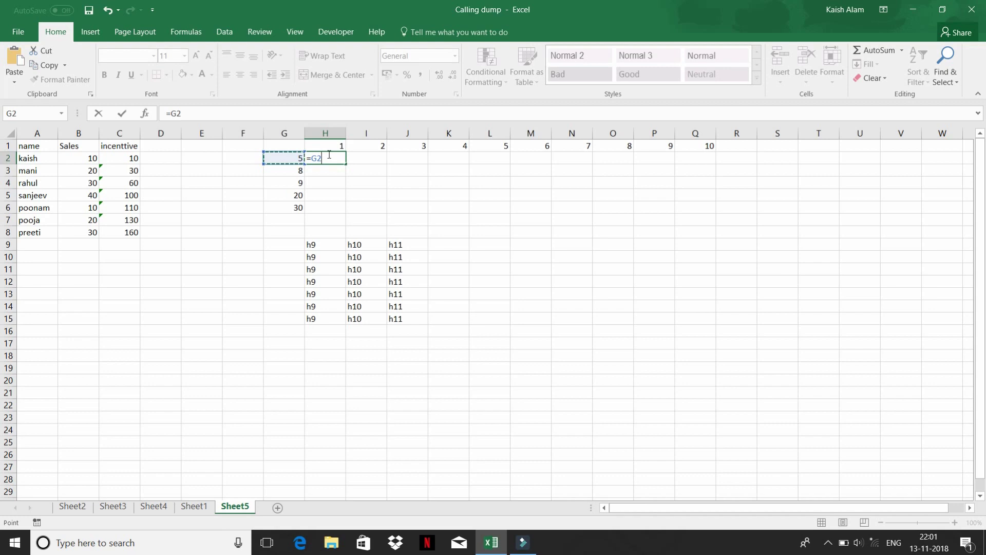
pyautogui.write('*')
pyautogui.click(329, 149)
pyautogui.press('Return')
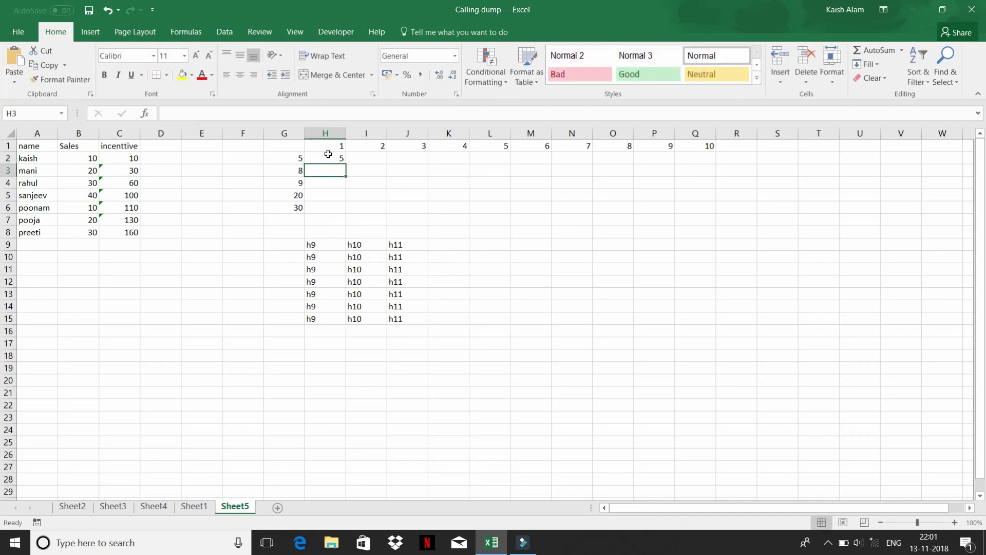
# Copy the H2 formula across H2:L2 with Ctrl+R
pyautogui.press('Right')
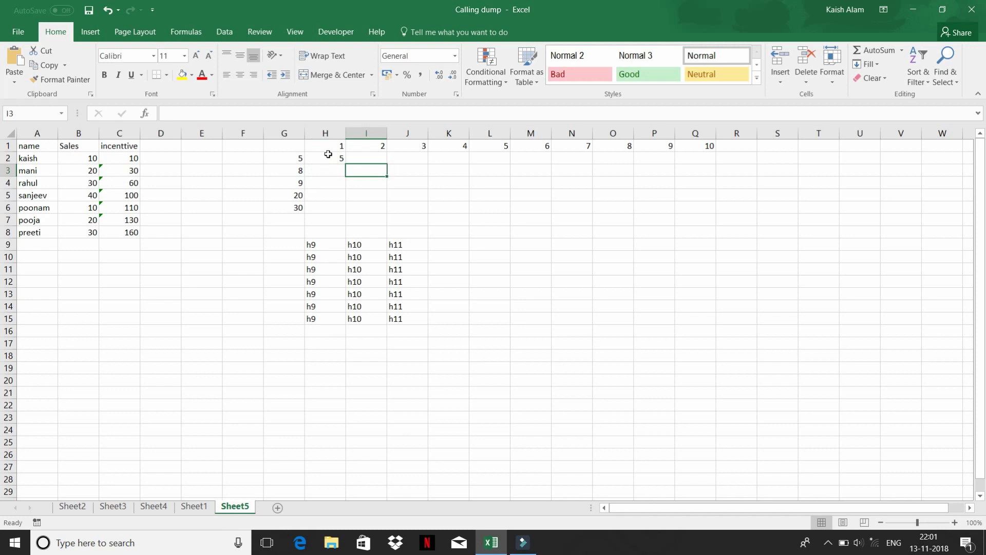
pyautogui.press('Left')
pyautogui.press('Up')
pyautogui.hotkey('shift', 'Right')
pyautogui.hotkey('shift', 'Right')
pyautogui.hotkey('shift', 'Right')
pyautogui.hotkey('shift', 'Right')
pyautogui.hotkey('ctrl', 'r')
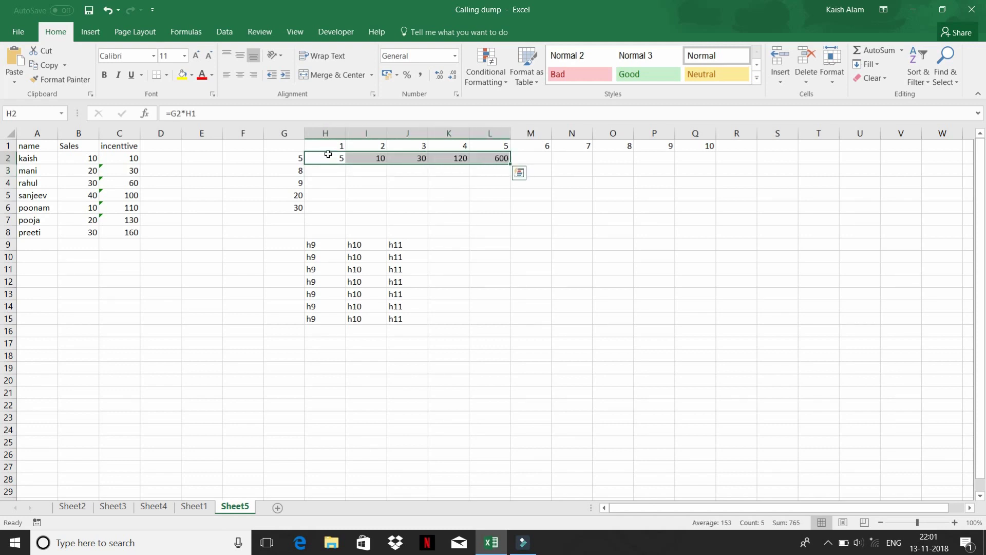
# Inspect the shifted references in the I2 and J2 formulas
pyautogui.press('Right')
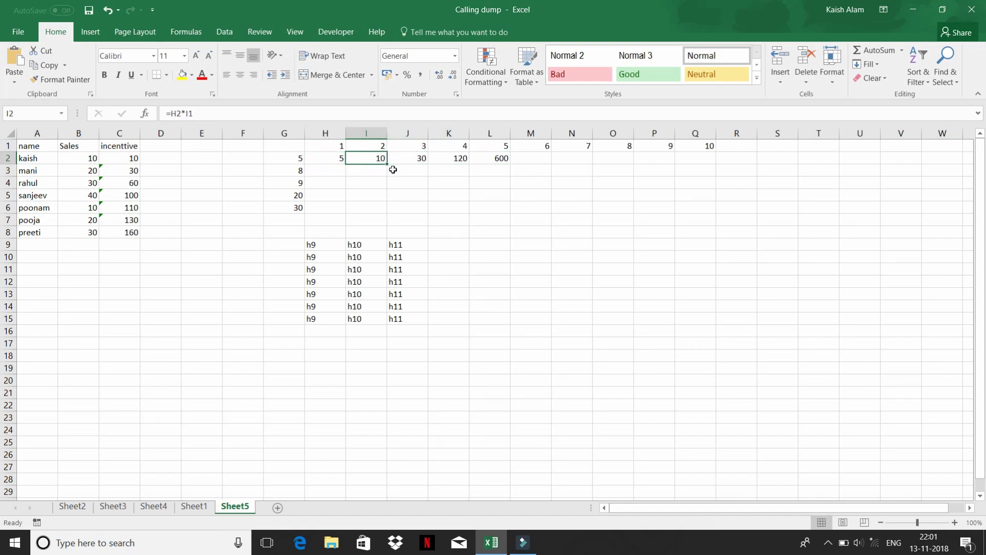
pyautogui.press('F2')
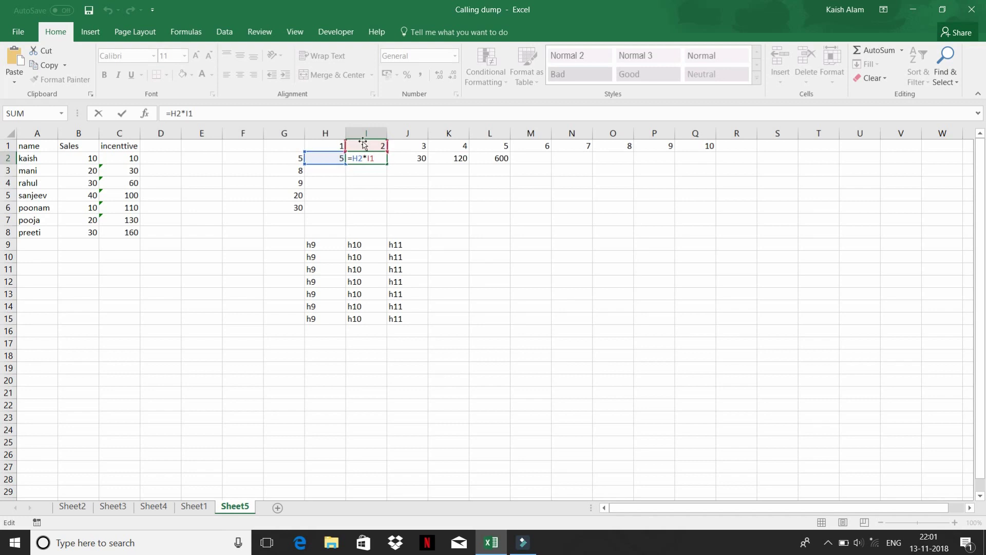
pyautogui.write('`')
pyautogui.press('BackSpace')
pyautogui.press('Tab')
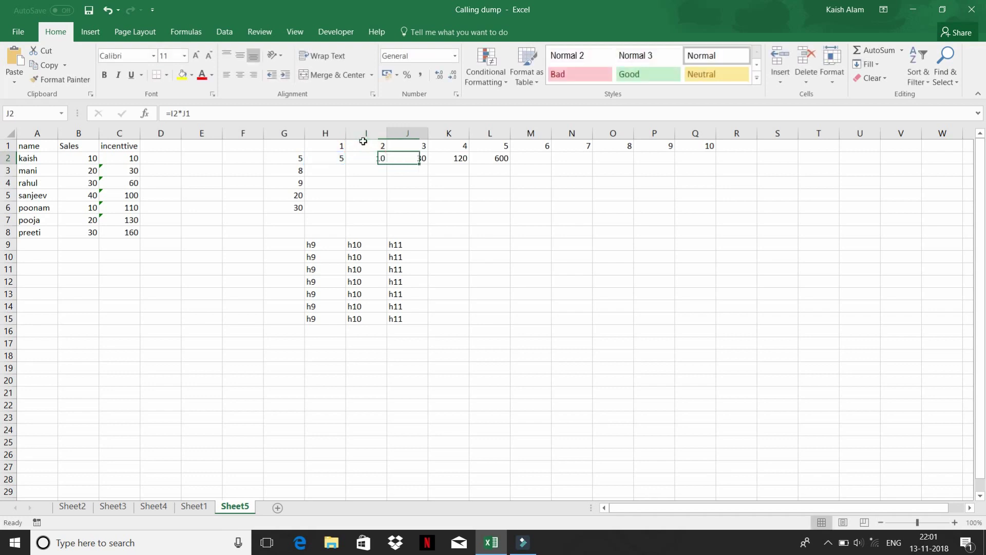
pyautogui.press('F2')
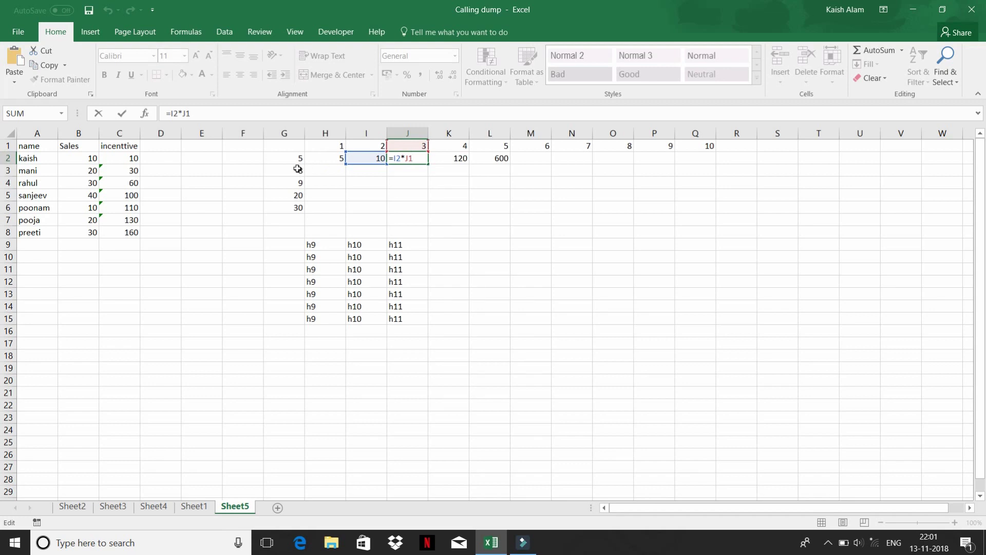
# Fill the row 2 formulas down through H2:J4 as a test
pyautogui.hotkey('ctrl', 'Return')
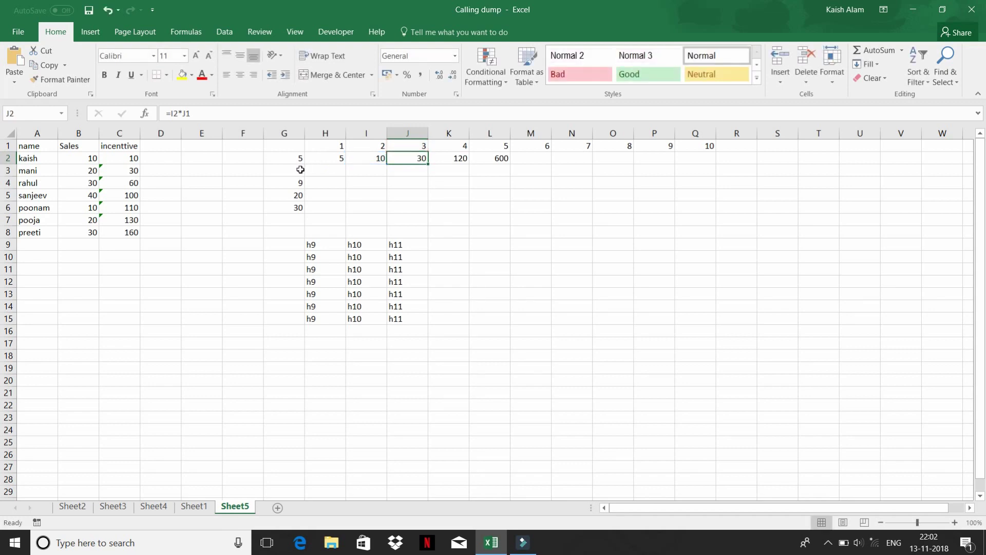
pyautogui.press('Left')
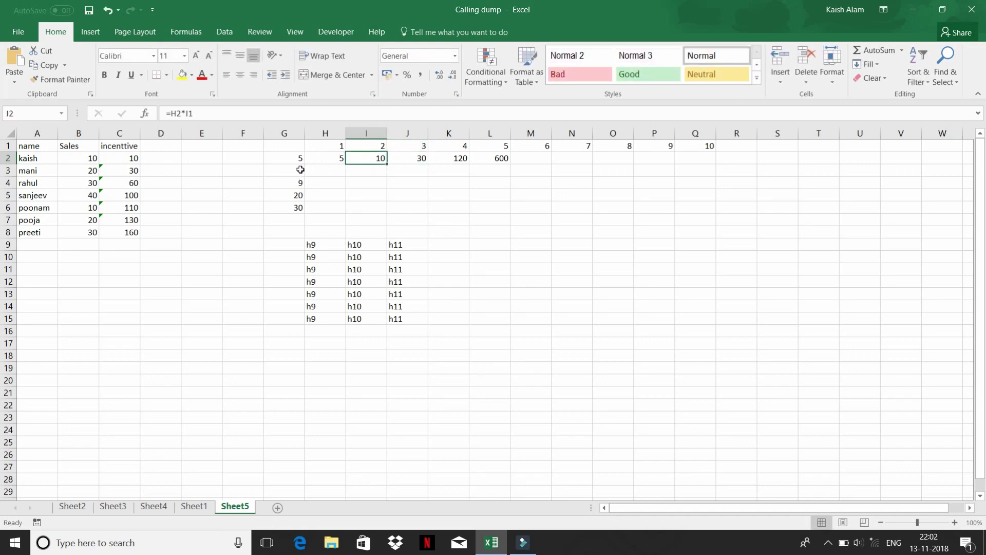
pyautogui.press('Left')
pyautogui.hotkey('shift', 'Down')
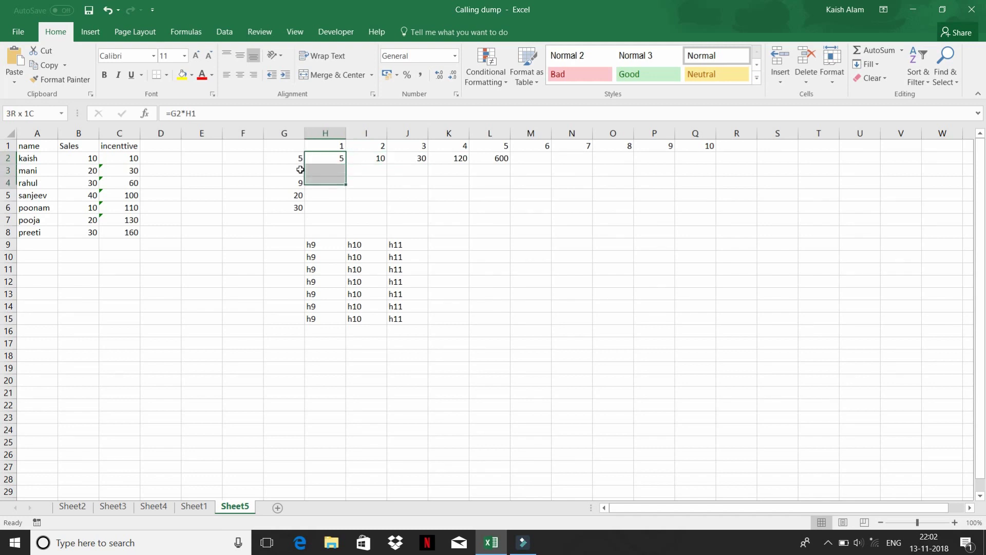
pyautogui.hotkey('shift', 'Down')
pyautogui.hotkey('shift', 'Right')
pyautogui.hotkey('shift', 'Right')
pyautogui.hotkey('ctrl', 'd')
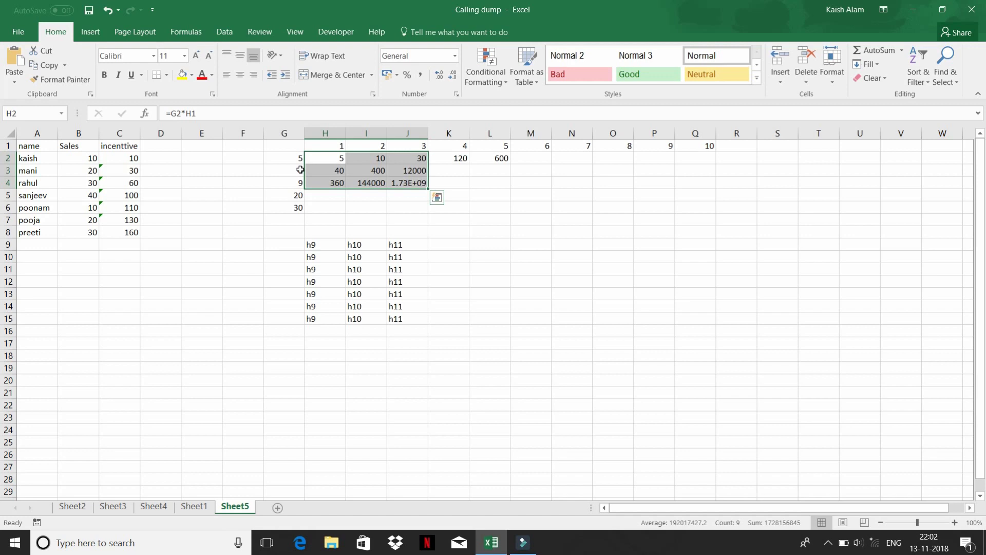
# Clear all the trial results in H2:L4
pyautogui.hotkey('shift', 'Right')
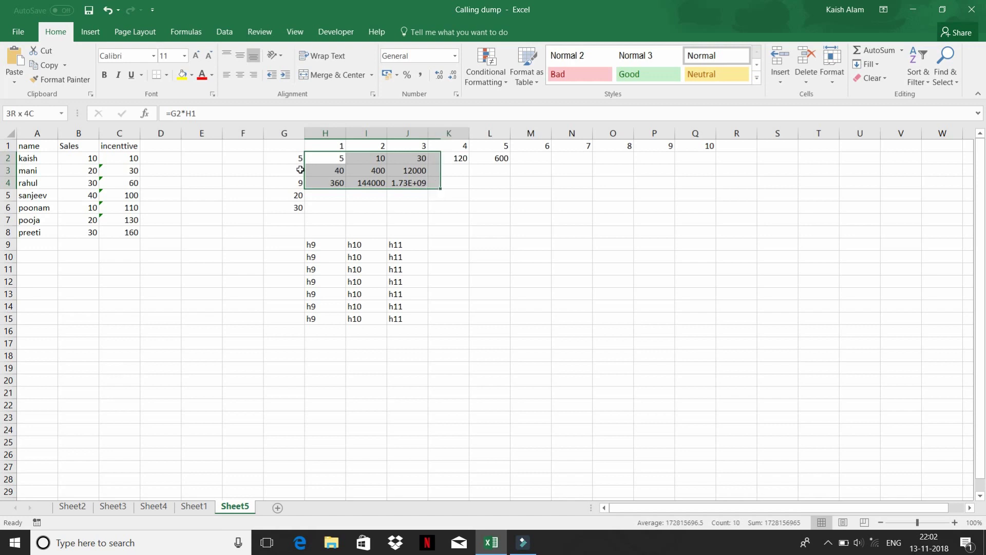
pyautogui.hotkey('shift', 'Right')
pyautogui.press('Delete')
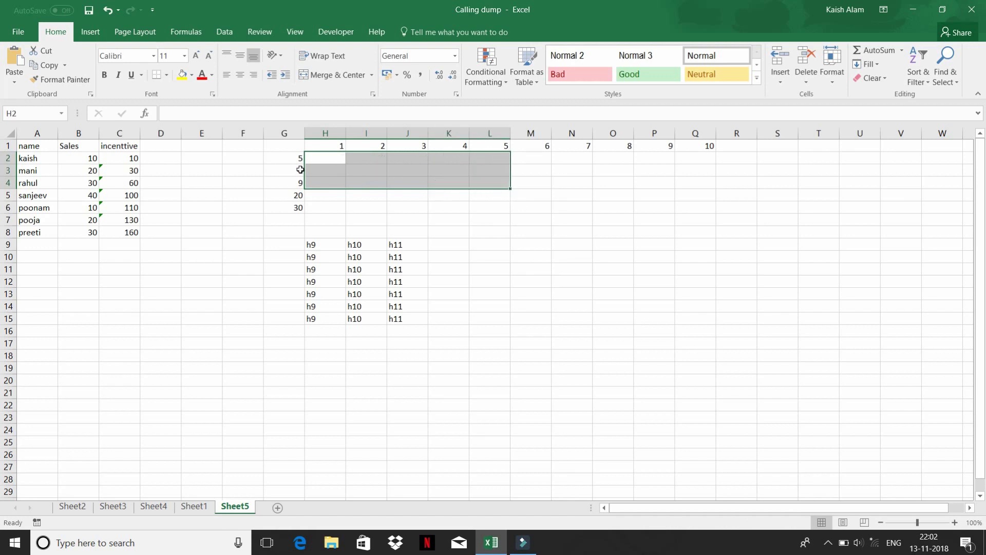
pyautogui.click(324, 158)
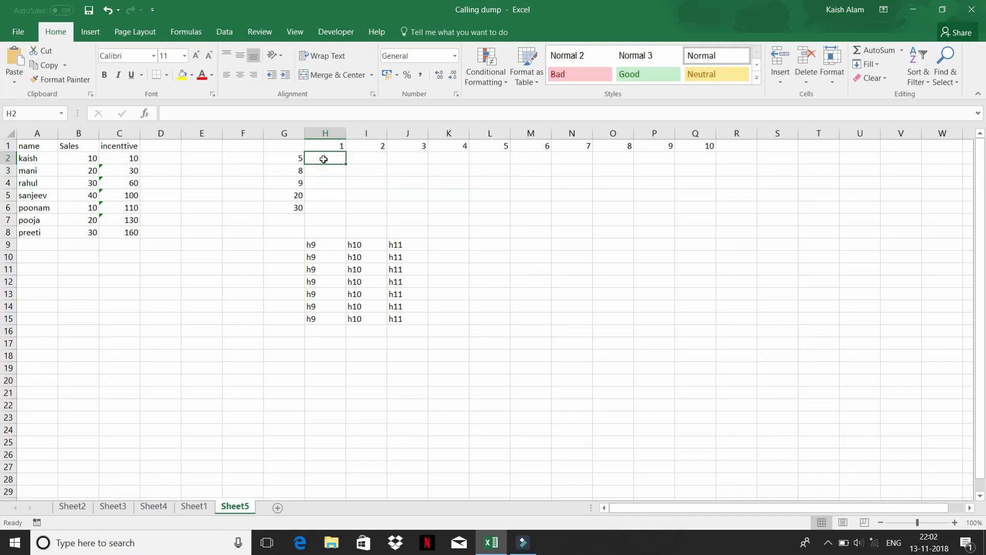
# Enter =$G2*H1 in H2, locking the column of the G2 reference
pyautogui.write('=')
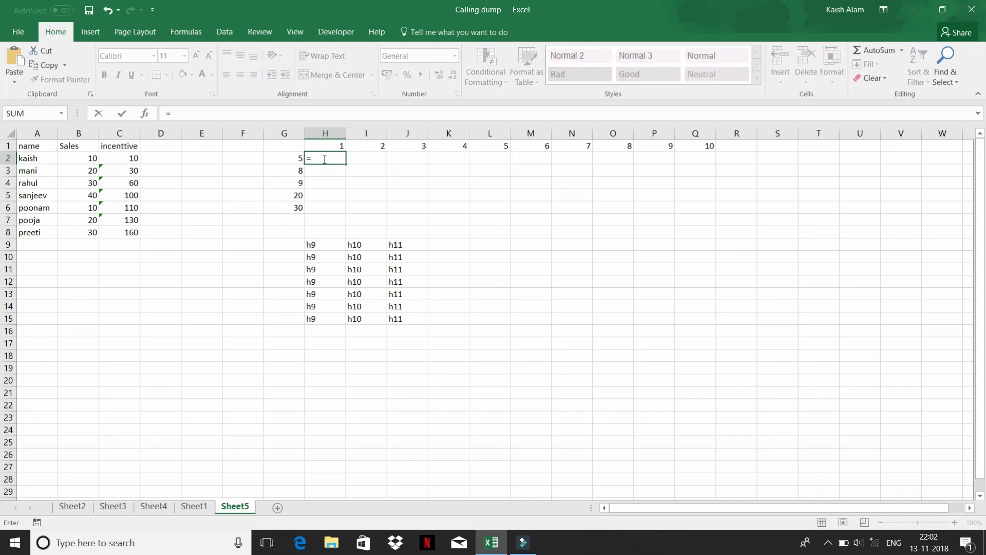
pyautogui.press('Left')
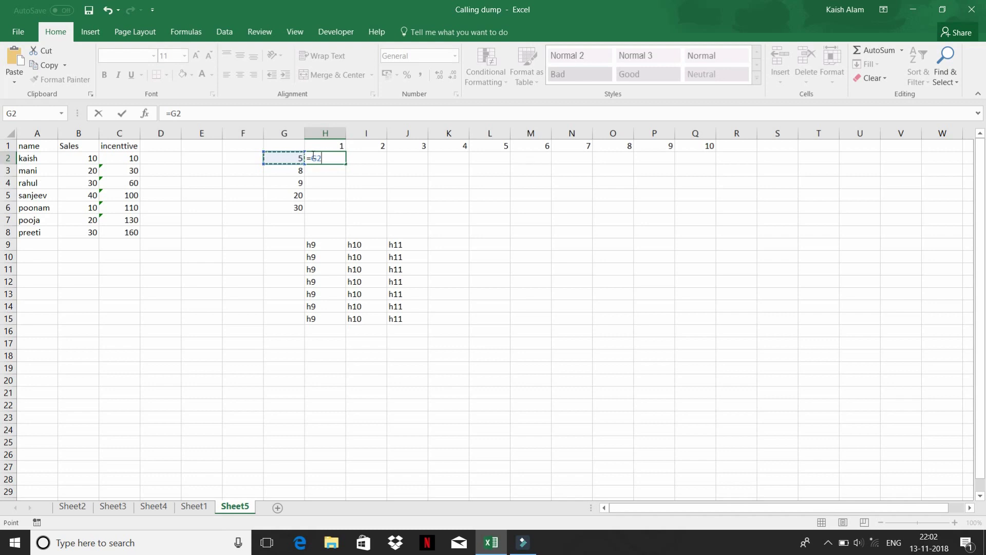
pyautogui.click(312, 158)
pyautogui.write('$')
pyautogui.click(339, 155)
pyautogui.click(332, 144)
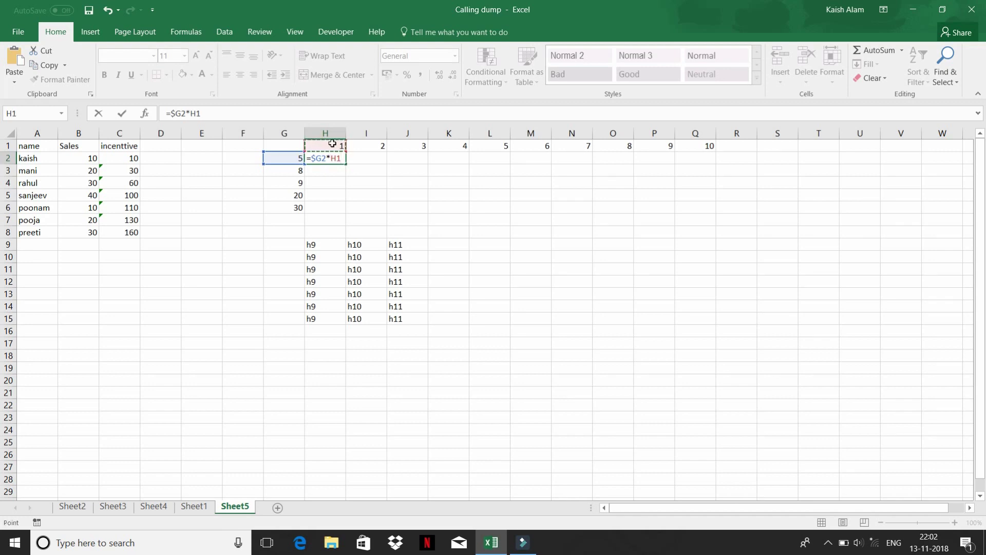
pyautogui.press('Return')
# Fill the H2 formula across to Q2 and down through row 6
pyautogui.press('Up')
pyautogui.hotkey('shift', 'Right')
pyautogui.hotkey('shift', 'Right')
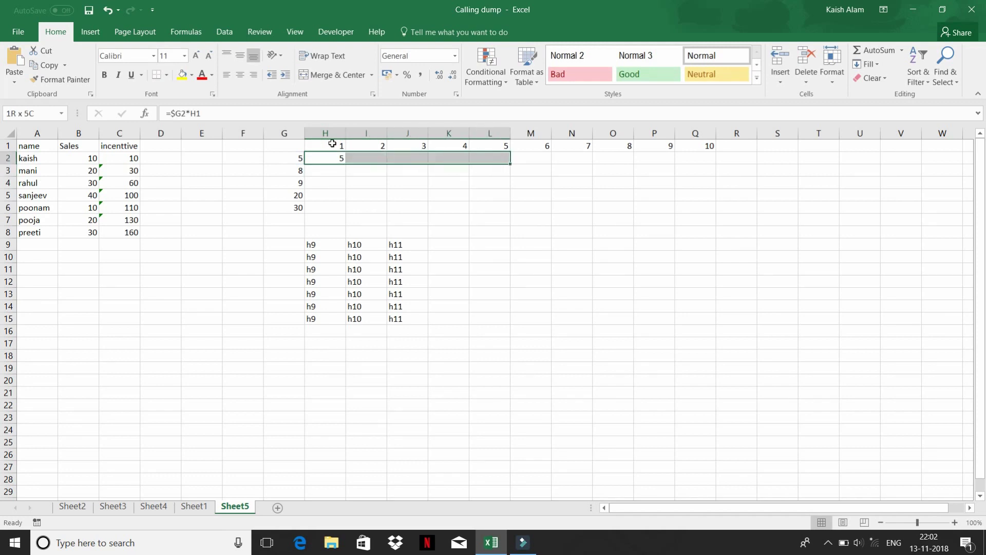
pyautogui.hotkey('shift', 'Right')
pyautogui.hotkey('shift', 'Right')
pyautogui.hotkey('shift', 'Right')
pyautogui.hotkey('shift', 'Right')
pyautogui.hotkey('shift', 'Right')
pyautogui.hotkey('ctrl', 'r')
pyautogui.hotkey('shift', 'Down')
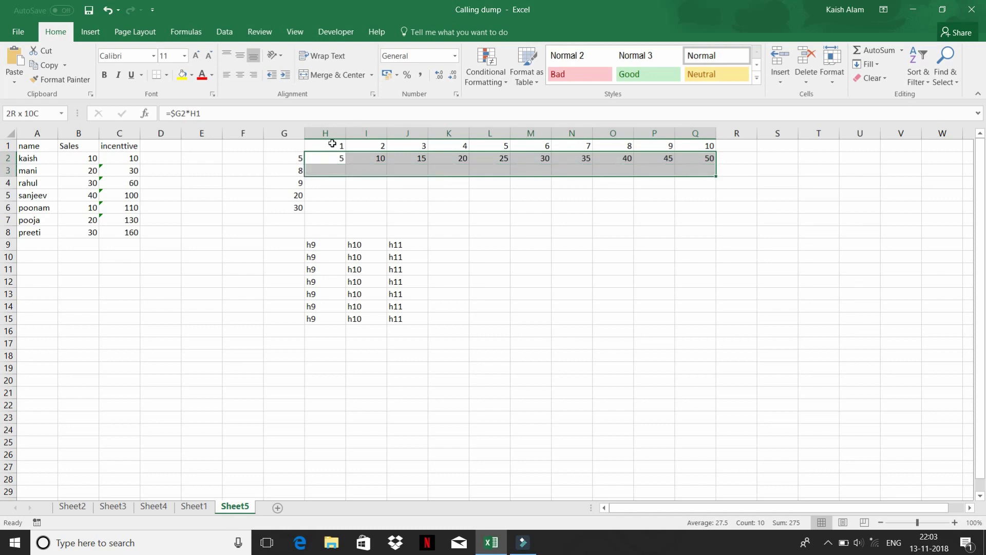
pyautogui.hotkey('shift', 'Down')
pyautogui.hotkey('shift', 'Down')
pyautogui.hotkey('shift', 'Down')
pyautogui.hotkey('shift', 'Down')
pyautogui.hotkey('shift', 'Up')
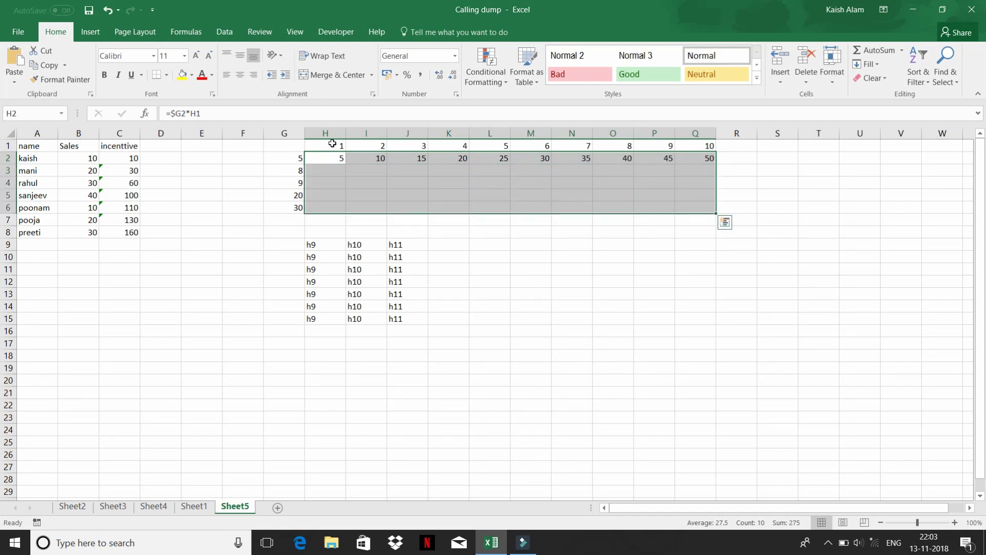
pyautogui.hotkey('ctrl', 'd')
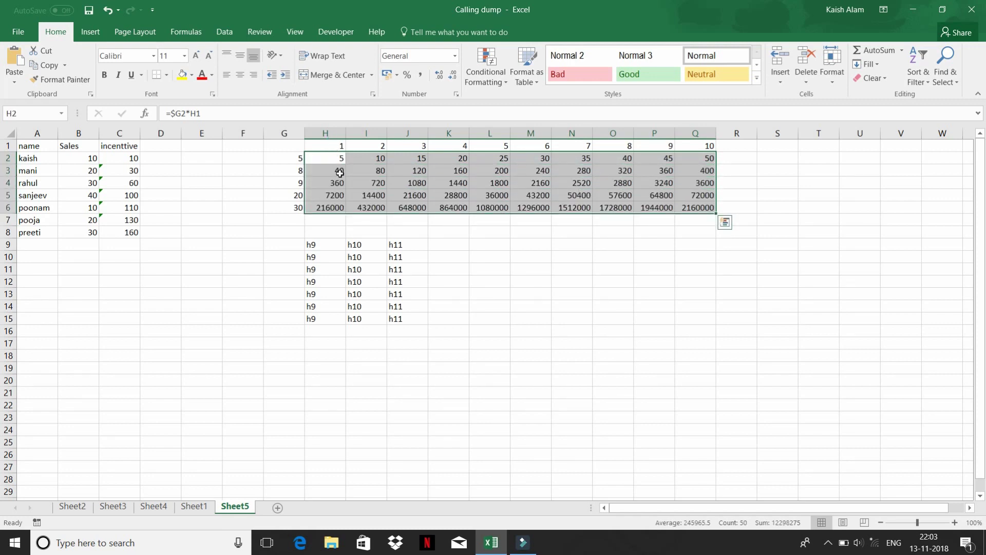
pyautogui.click(339, 171)
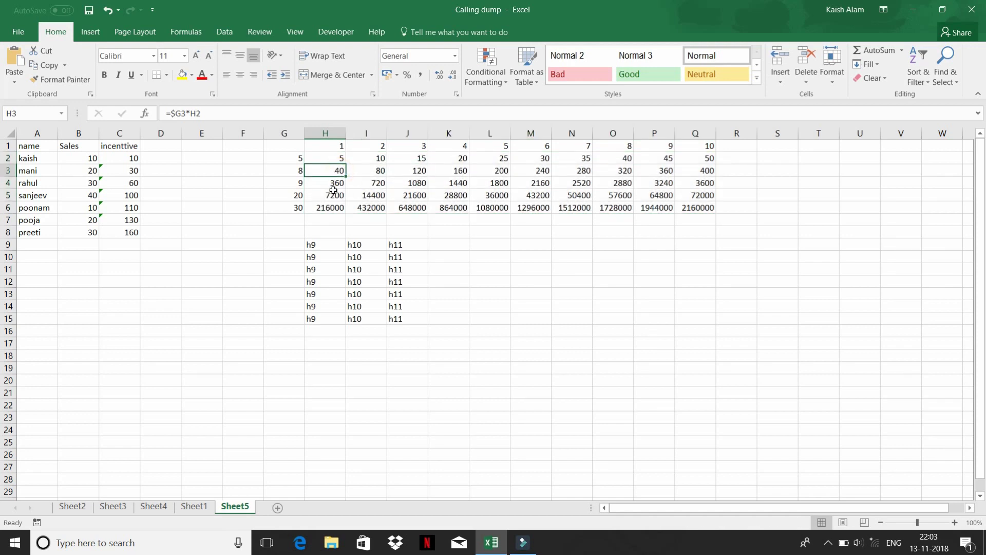
pyautogui.press('F2')
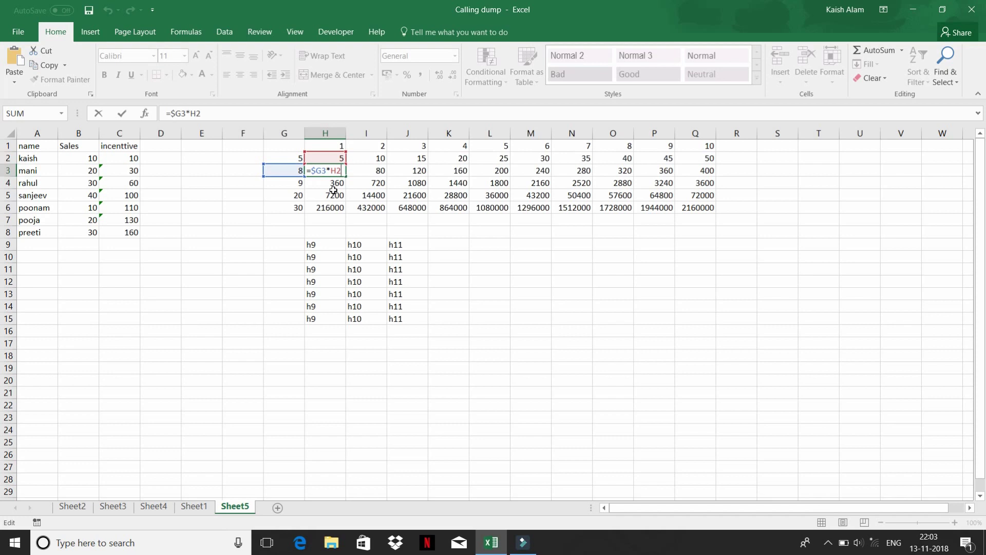
pyautogui.press('Escape')
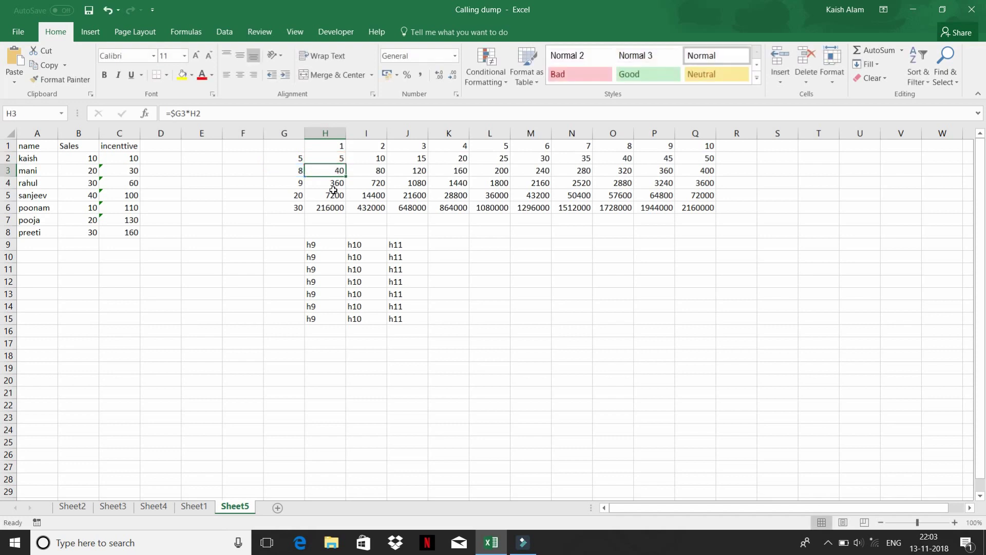
pyautogui.press('Up')
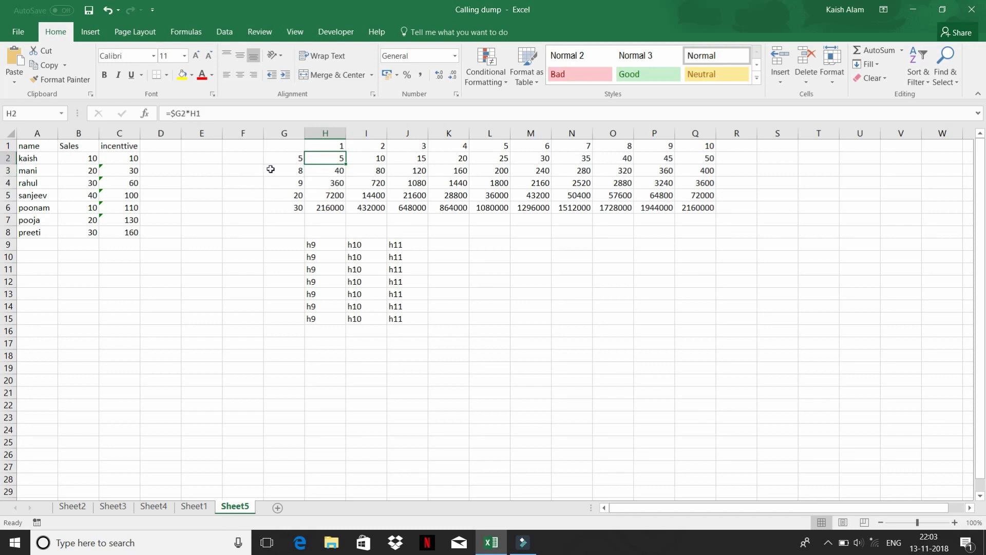
pyautogui.click(338, 168)
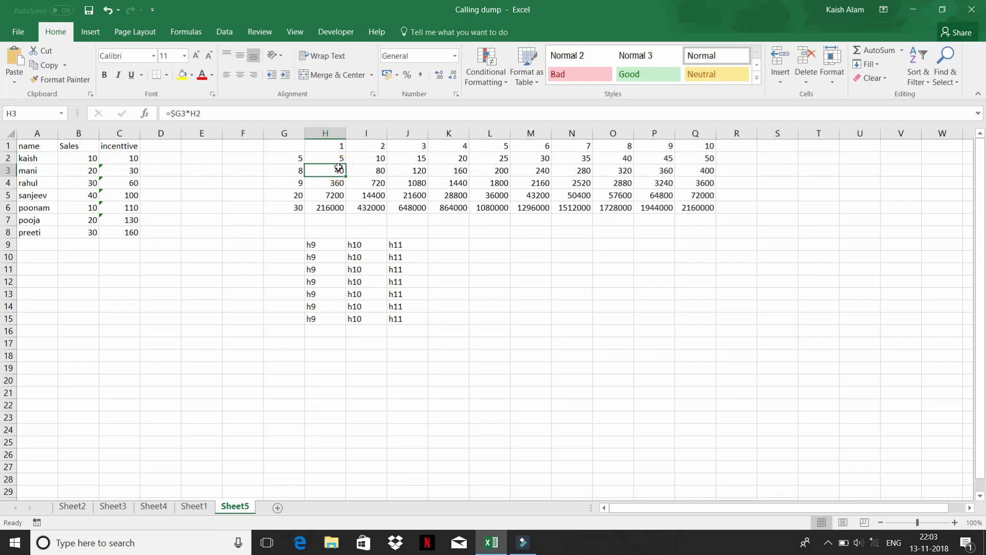
pyautogui.doubleClick(338, 168)
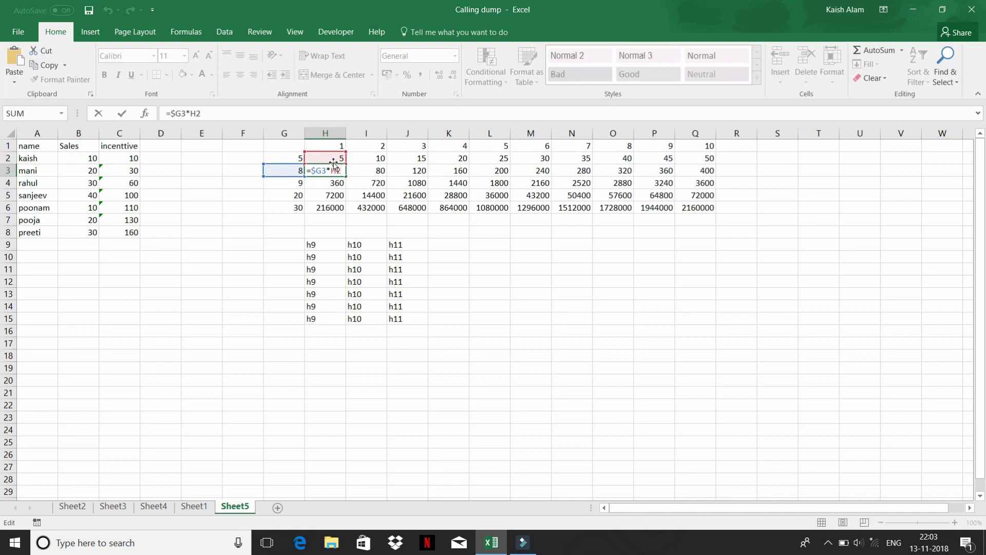
pyautogui.click(334, 159)
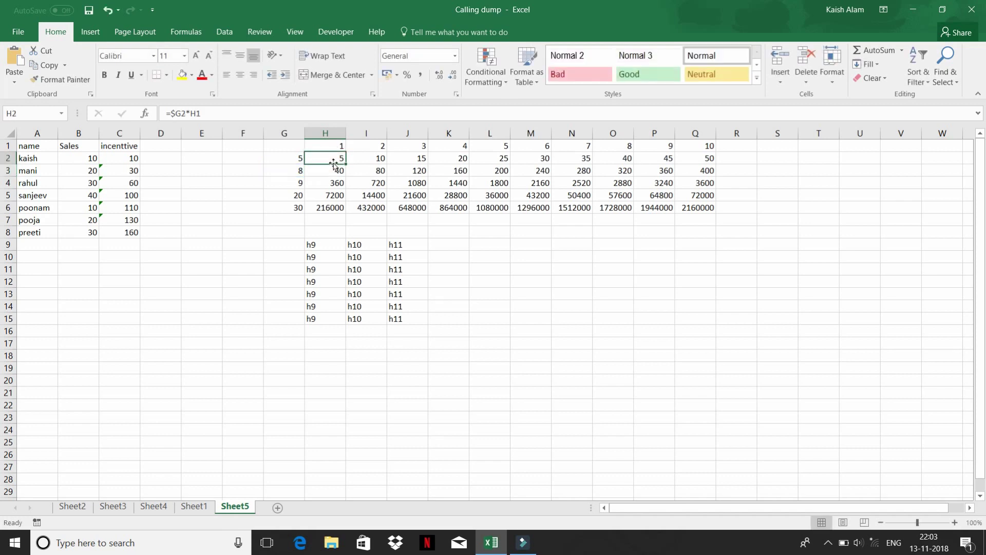
pyautogui.click(195, 112)
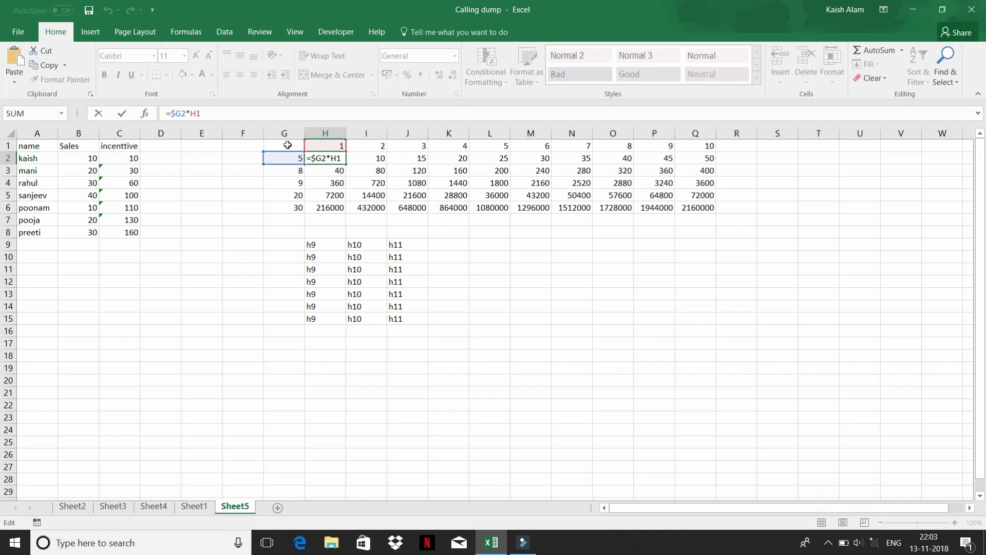
# Change H2 to =$G2*H$1 and fill it through H2:Q6, checking cells in rows 5 and 6
pyautogui.write('$')
pyautogui.press('Return')
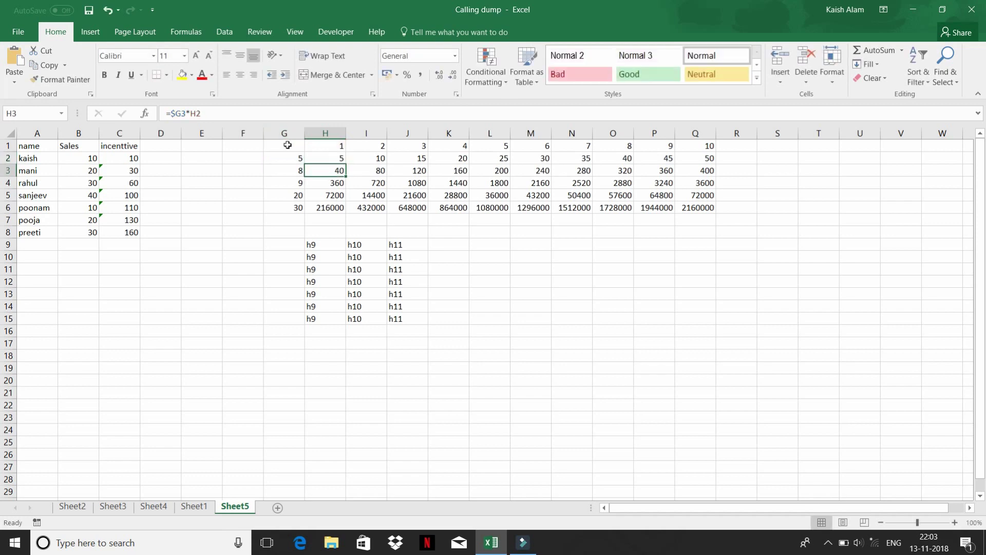
pyautogui.press('Up')
pyautogui.hotkey('ctrl', 'shift', 'Right')
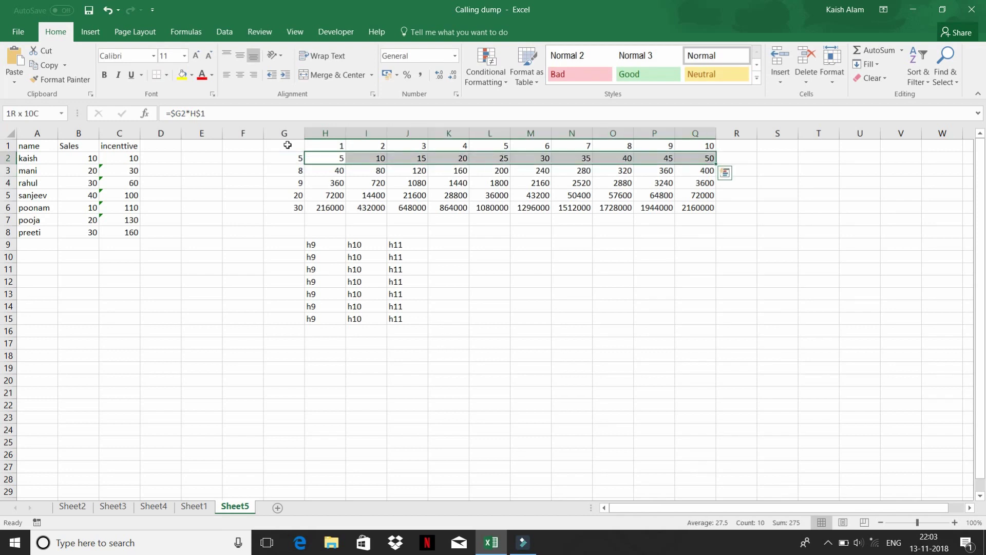
pyautogui.hotkey('ctrl', 'shift', 'Down')
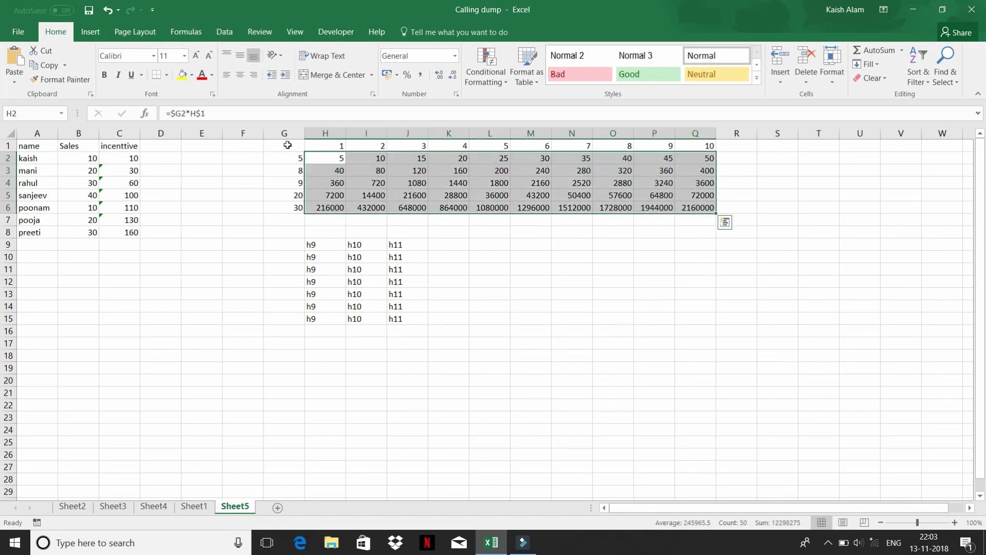
pyautogui.hotkey('ctrl', 'd')
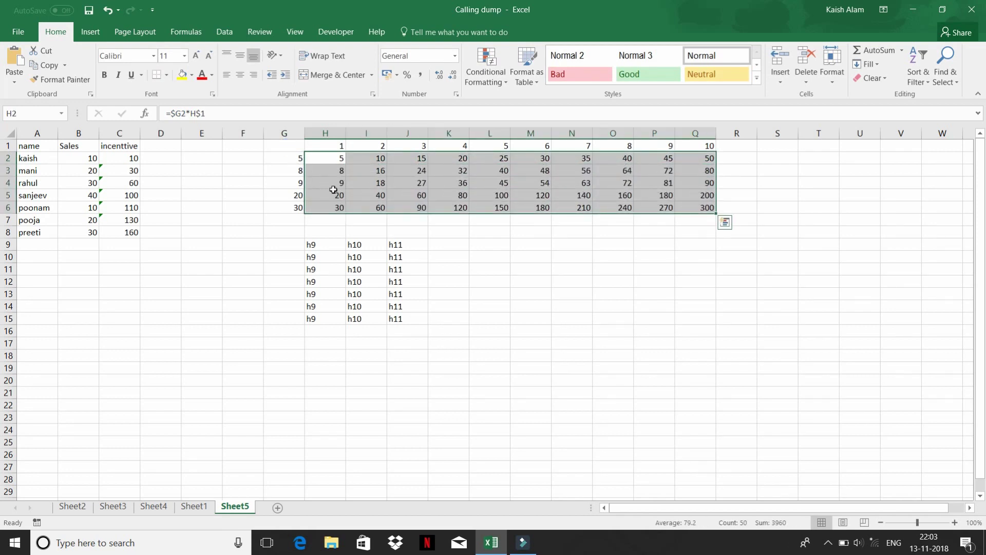
pyautogui.click(333, 199)
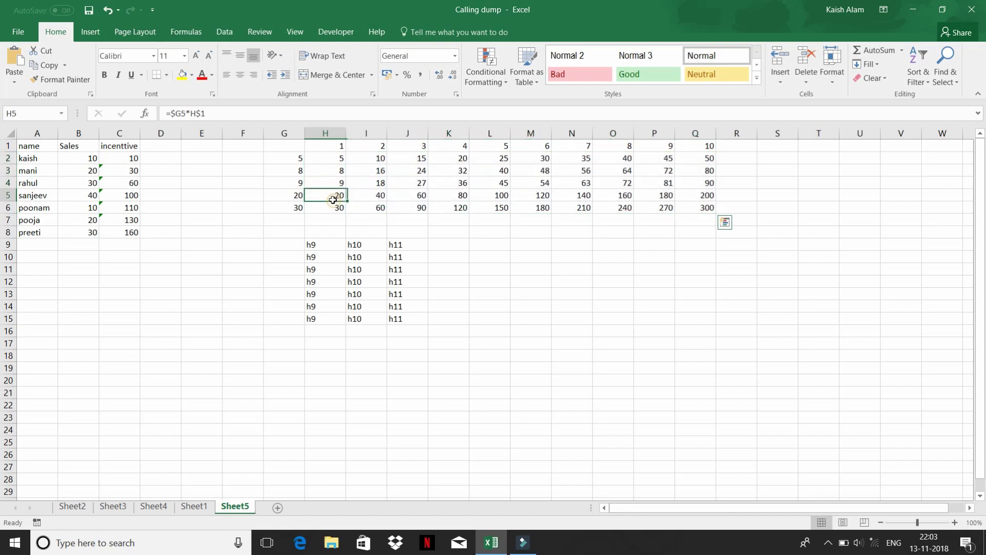
pyautogui.click(362, 207)
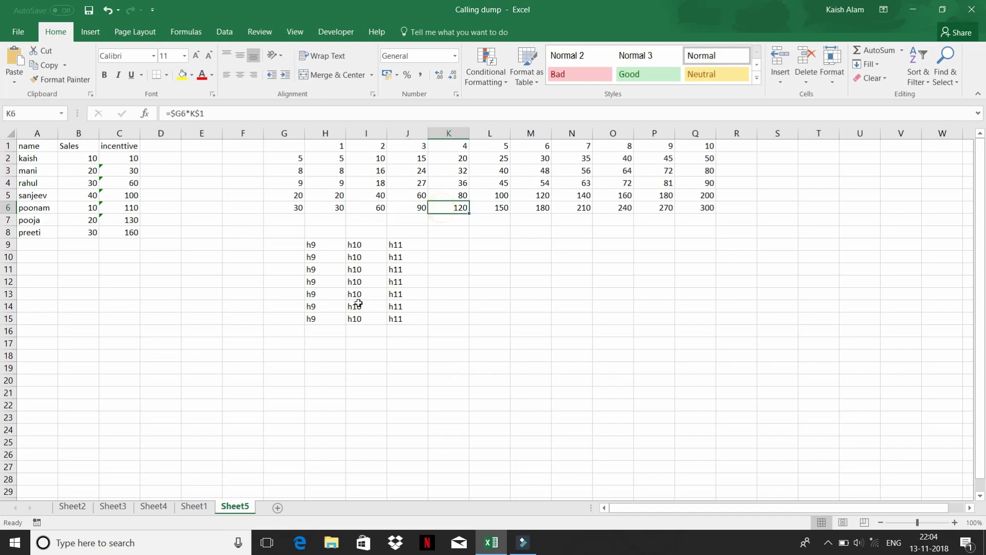
pyautogui.click(326, 355)
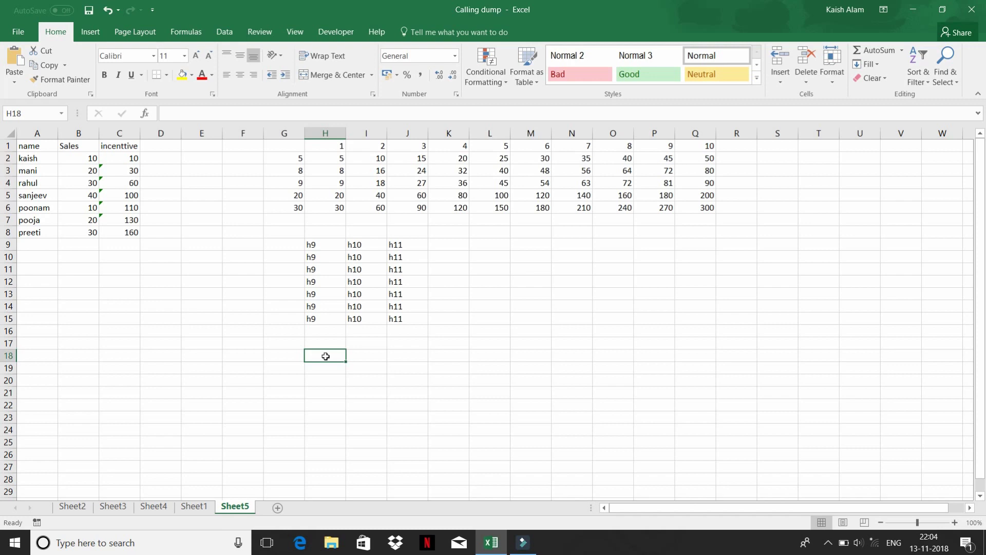
# Type 1, 2 and 3 into H18, I18 and J18
pyautogui.write('1')
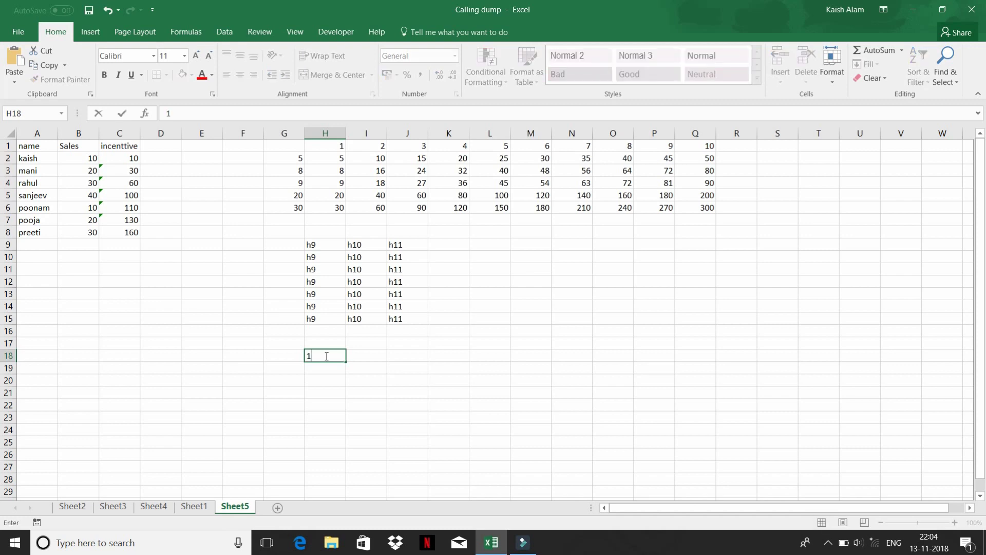
pyautogui.press('Tab')
pyautogui.write('2')
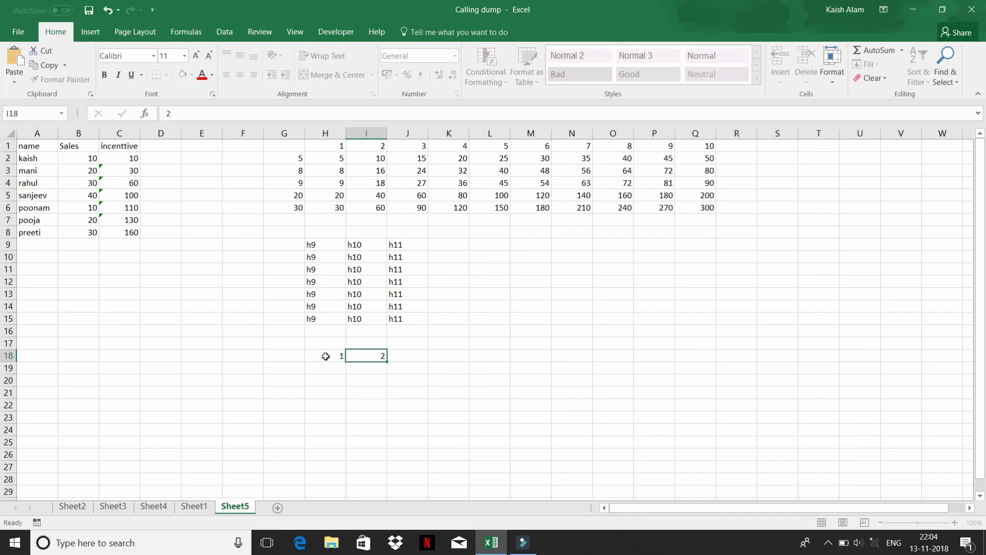
pyautogui.press('Tab')
pyautogui.write('3')
pyautogui.press('Return')
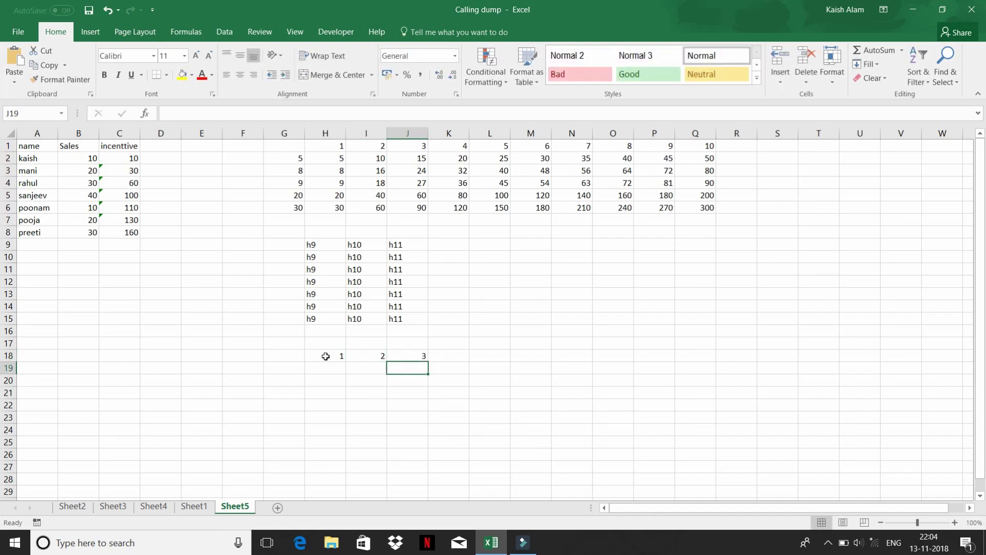
# Enter =H18 in H19 and fill it down to H23, checking H20
pyautogui.press('Left')
pyautogui.press('Left')
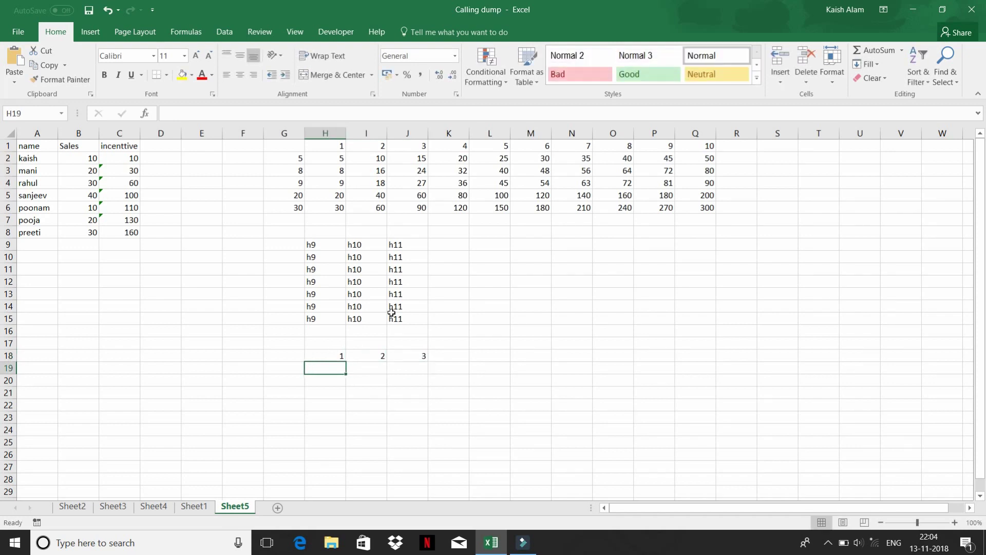
pyautogui.write('=')
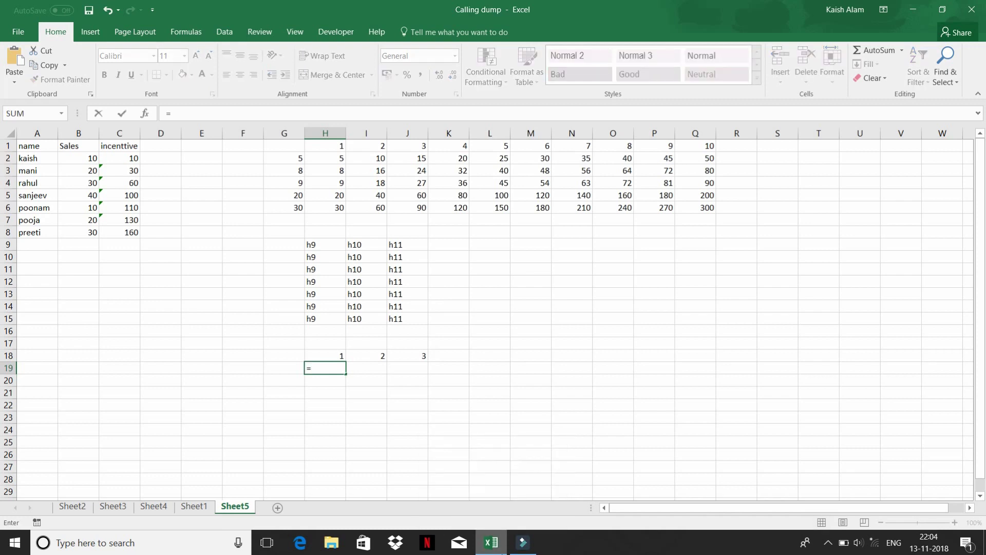
pyautogui.press('Up')
pyautogui.press('Return')
pyautogui.click(325, 368)
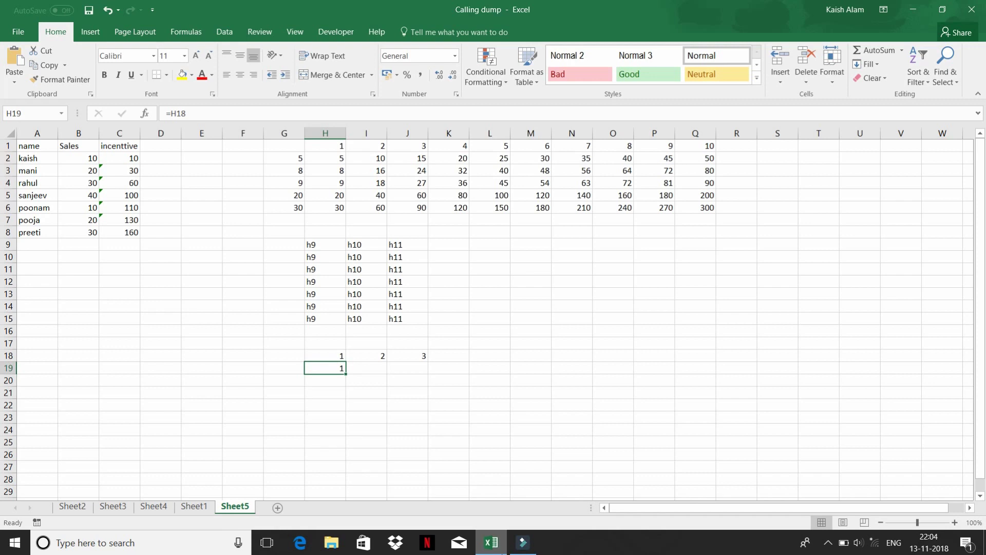
pyautogui.hotkey('shift', 'Down')
pyautogui.hotkey('shift', 'Down')
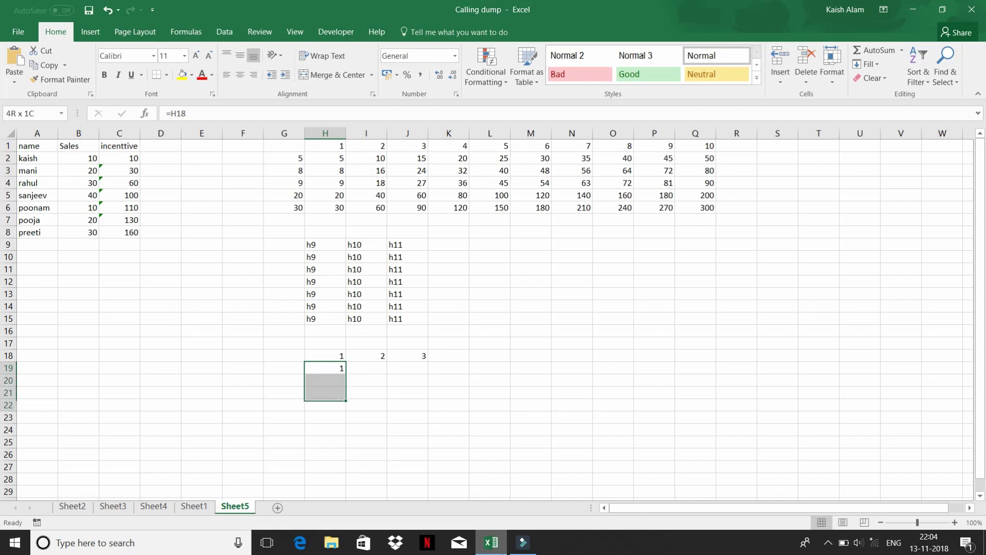
pyautogui.hotkey('shift', 'Down')
pyautogui.hotkey('shift', 'Down')
pyautogui.hotkey('ctrl', 'd')
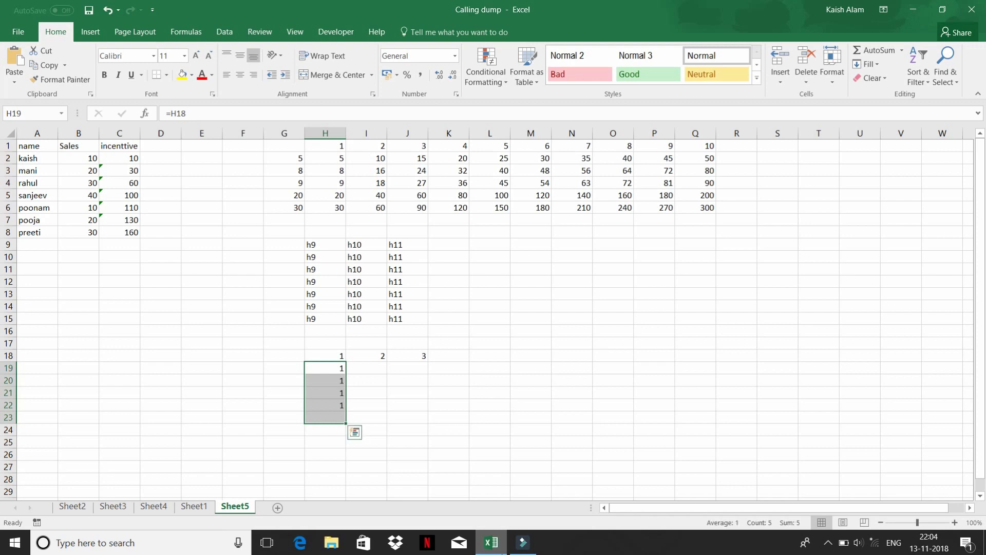
pyautogui.click(325, 380)
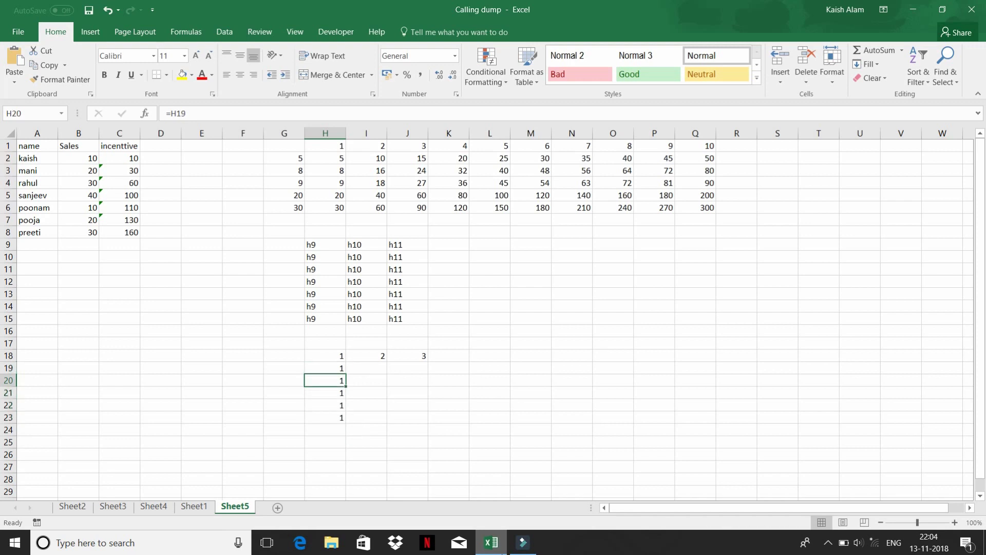
pyautogui.press('F2')
pyautogui.press('Escape')
# Copy the H19:H23 formulas right into columns I and J and inspect the results
pyautogui.click(325, 368)
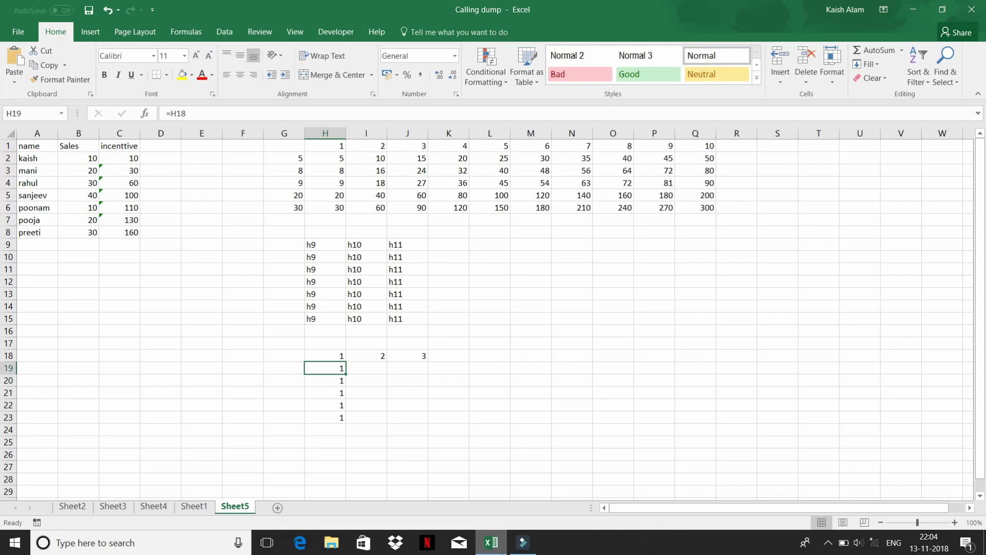
pyautogui.hotkey('shift', 'Down')
pyautogui.hotkey('shift', 'Down')
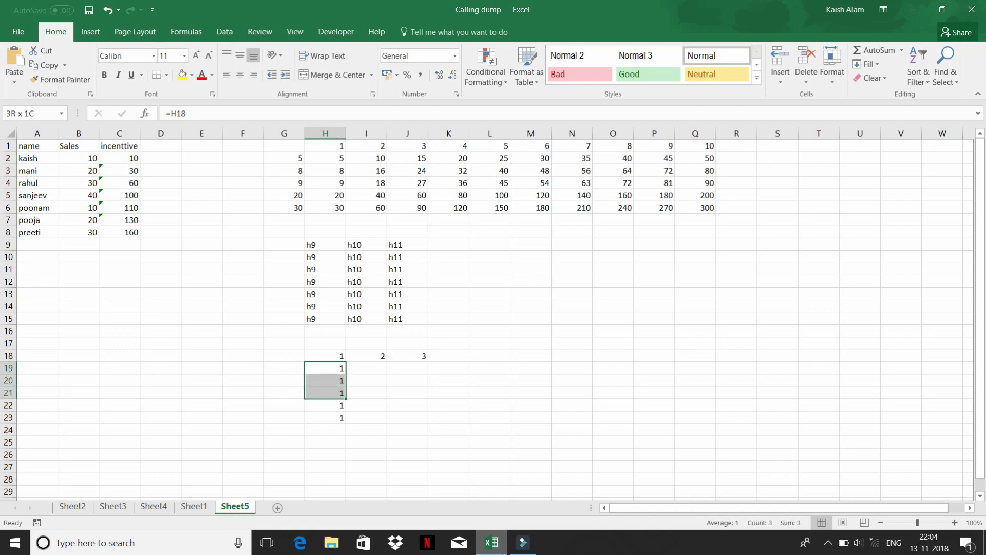
pyautogui.hotkey('shift', 'Down')
pyautogui.hotkey('shift', 'Down')
pyautogui.hotkey('shift', 'Right')
pyautogui.hotkey('shift', 'Right')
pyautogui.hotkey('ctrl', 'r')
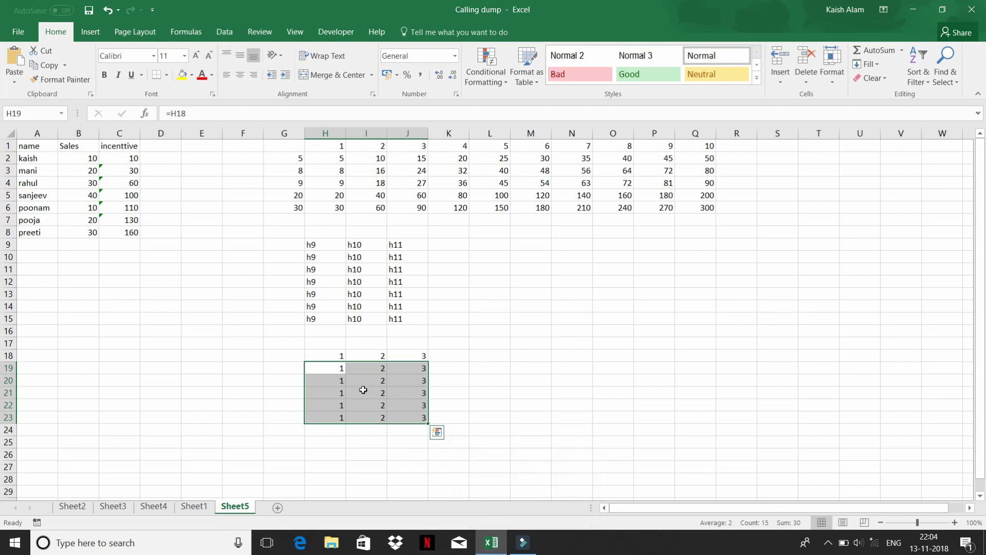
pyautogui.click(339, 371)
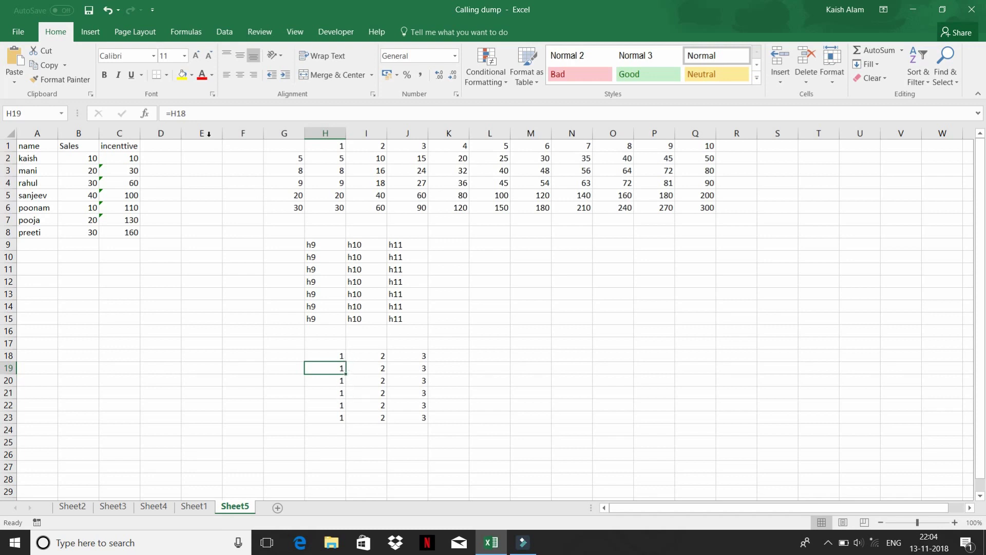
pyautogui.click(336, 381)
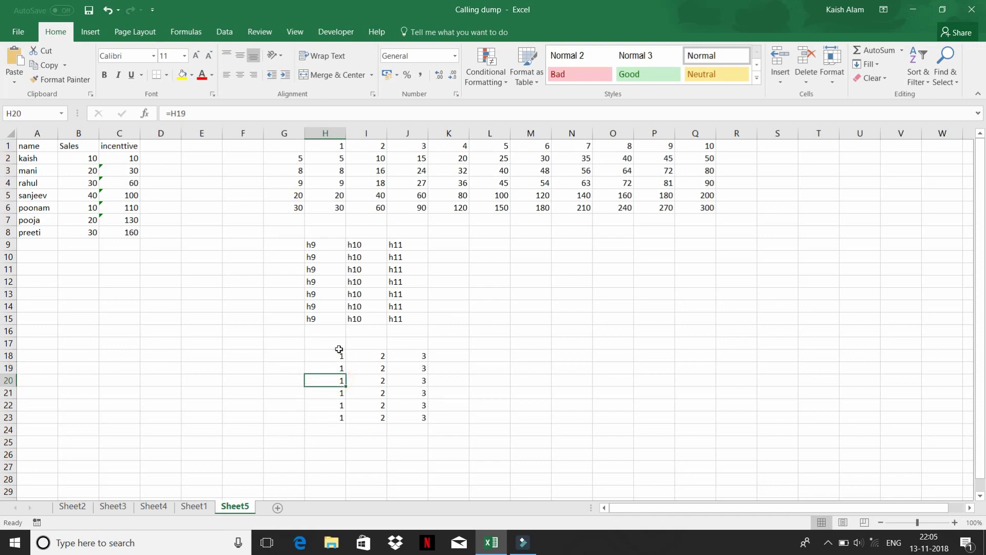
pyautogui.click(341, 354)
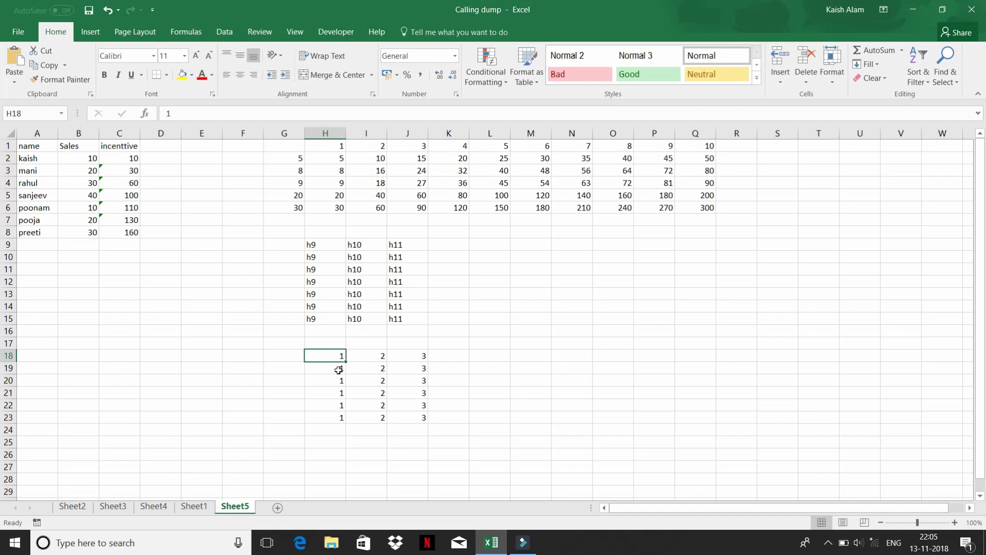
# Clear the copied formulas from H19:K24
pyautogui.click(338, 370)
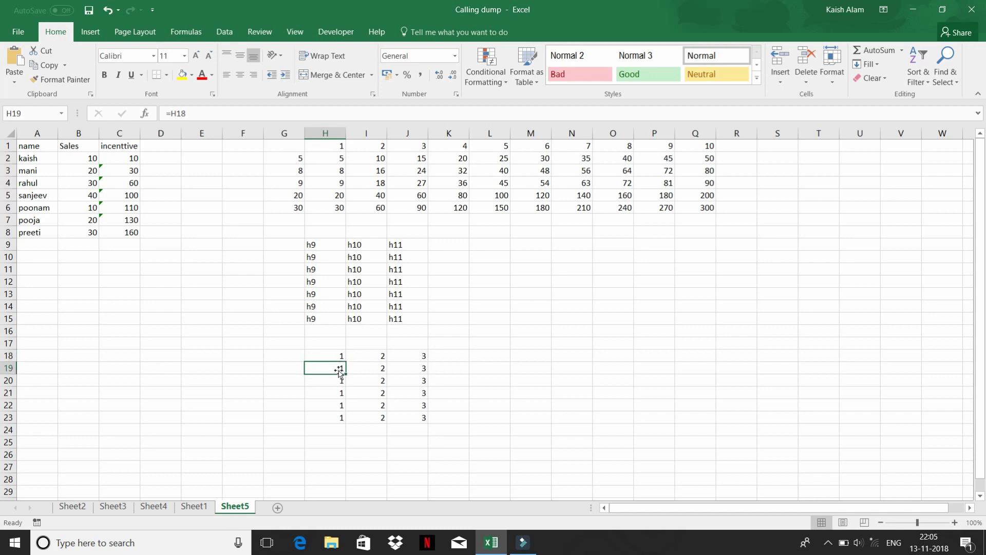
pyautogui.hotkey('shift', 'Right')
pyautogui.hotkey('shift', 'Right')
pyautogui.hotkey('shift', 'Right')
pyautogui.hotkey('shift', 'Down')
pyautogui.hotkey('shift', 'Down')
pyautogui.hotkey('shift', 'Down')
pyautogui.hotkey('shift', 'Down')
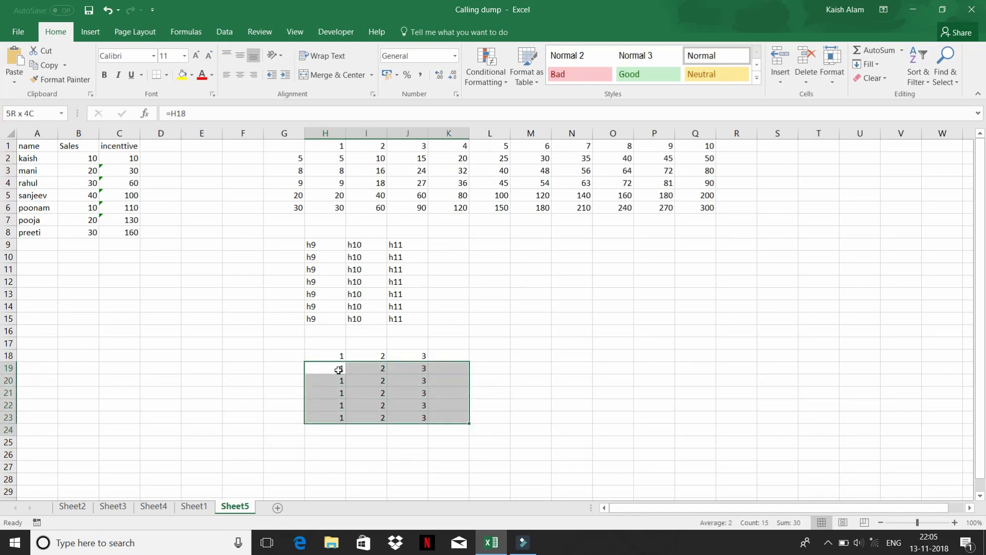
pyautogui.hotkey('shift', 'Down')
pyautogui.press('Delete')
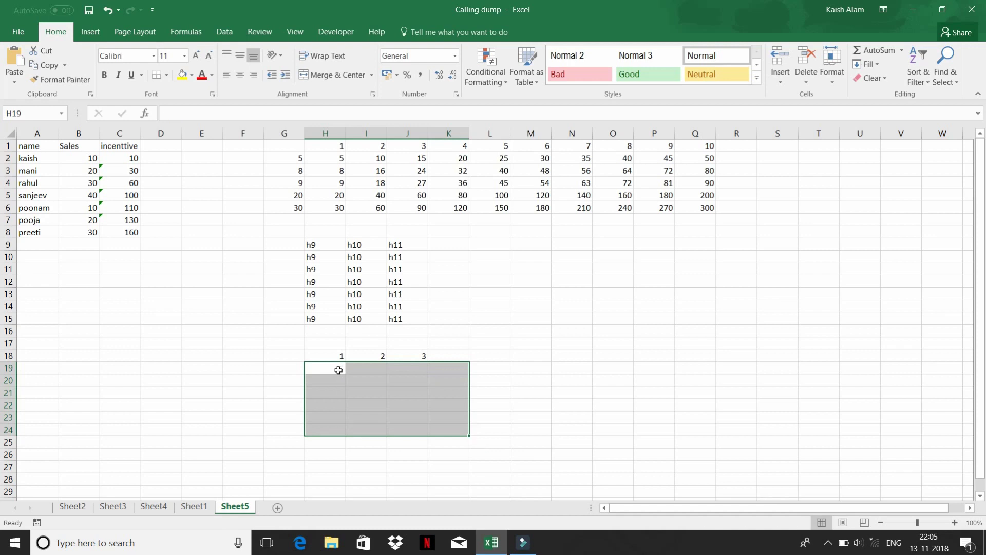
# Enter a formula pointing to H18, ending with =H18 in H21
pyautogui.click(338, 369)
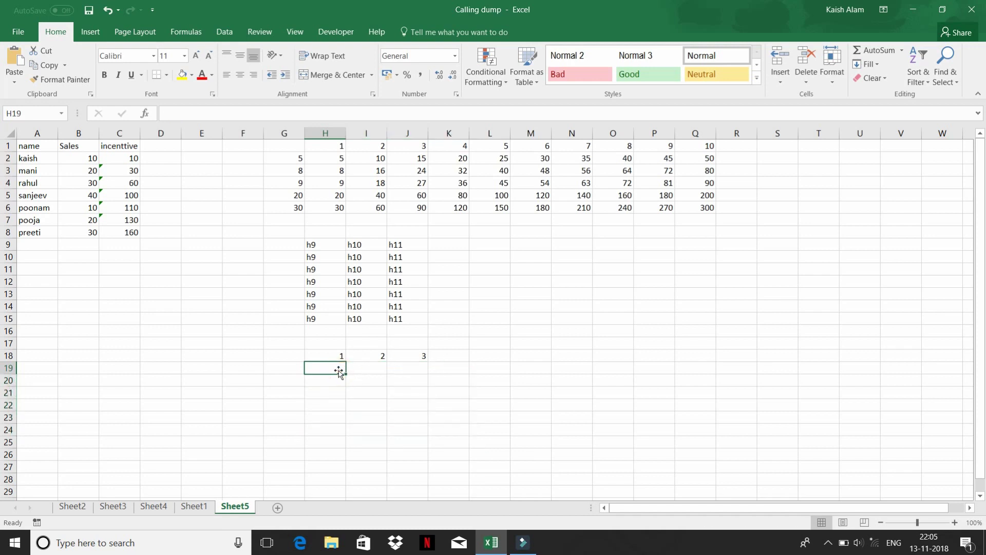
pyautogui.write('=')
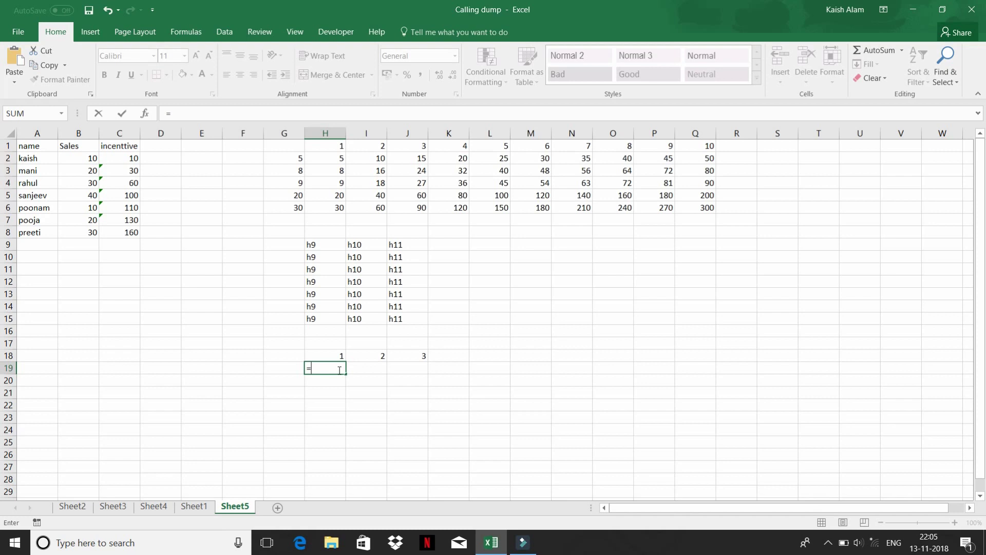
pyautogui.press('Up')
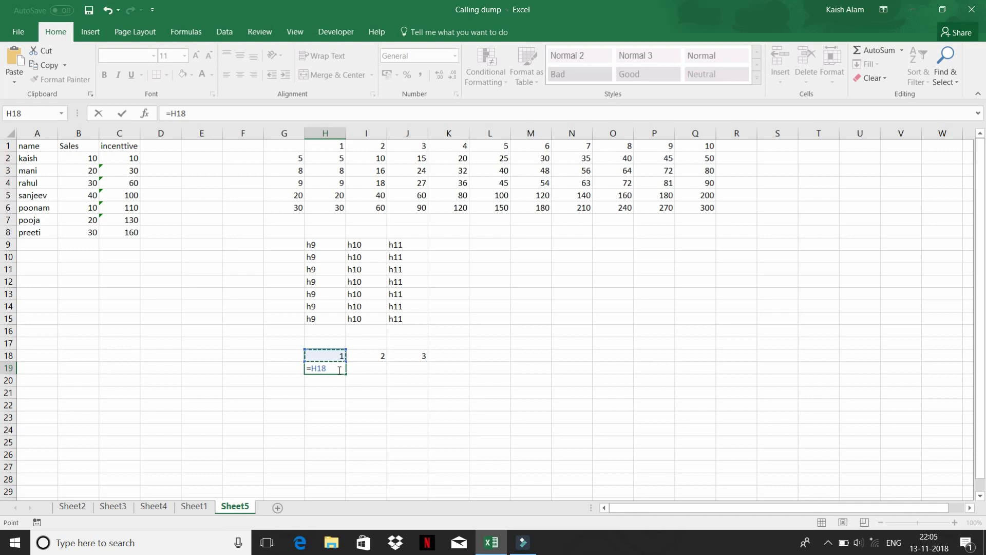
pyautogui.press('Return')
pyautogui.press('Return')
pyautogui.write('=')
pyautogui.press('Up')
pyautogui.press('Up')
pyautogui.press('Up')
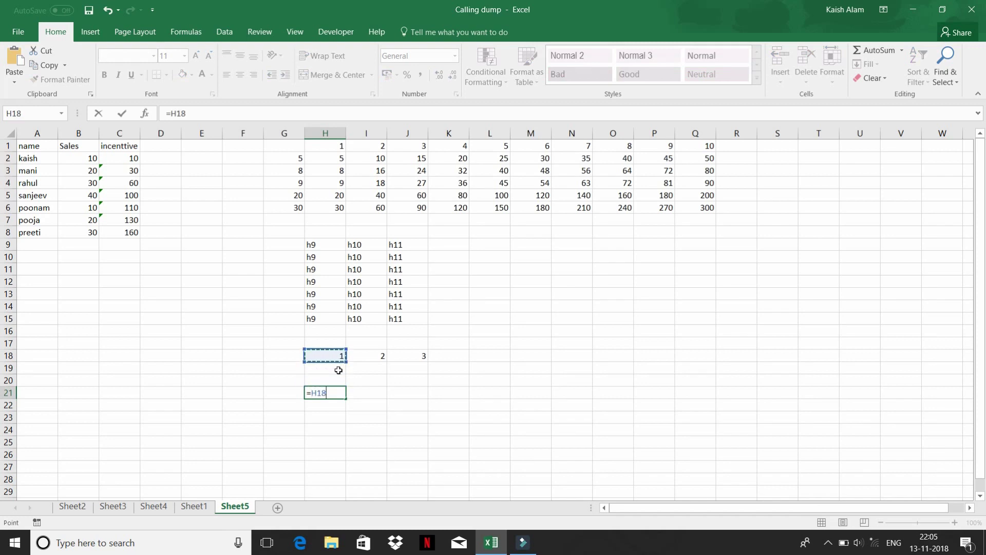
pyautogui.press('Return')
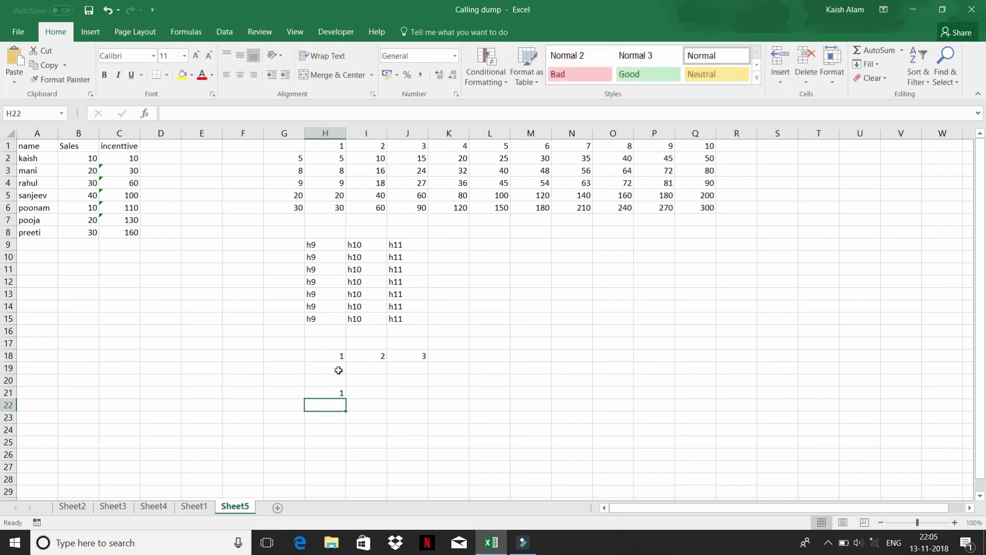
# Fill H21 down to H24 and inspect H22's shifted =H19 reference
pyautogui.press('Up')
pyautogui.hotkey('shift', 'Down')
pyautogui.hotkey('shift', 'Down')
pyautogui.hotkey('shift', 'Down')
pyautogui.hotkey('ctrl', 'd')
pyautogui.press('Down')
pyautogui.press('F2')
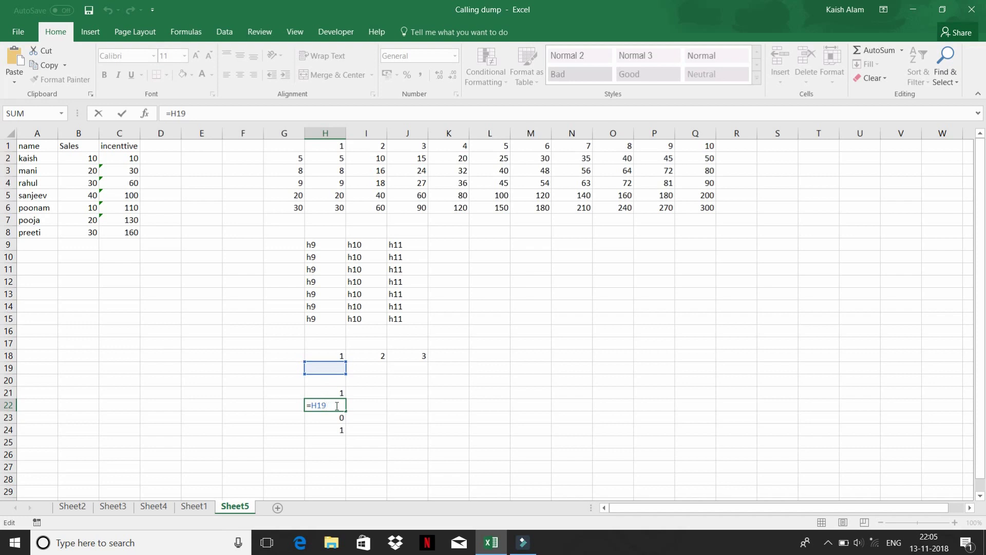
pyautogui.press('Escape')
pyautogui.press('Up')
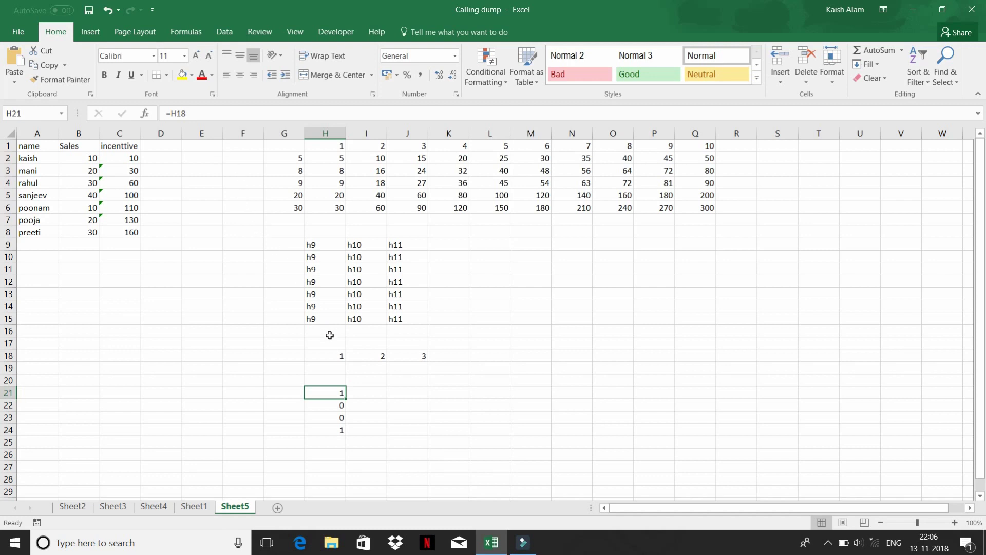
pyautogui.click(335, 364)
pyautogui.press('Down')
pyautogui.press('Down')
# Change H21 to =H$18 and fill it down to H24, checking H22
pyautogui.click(178, 113)
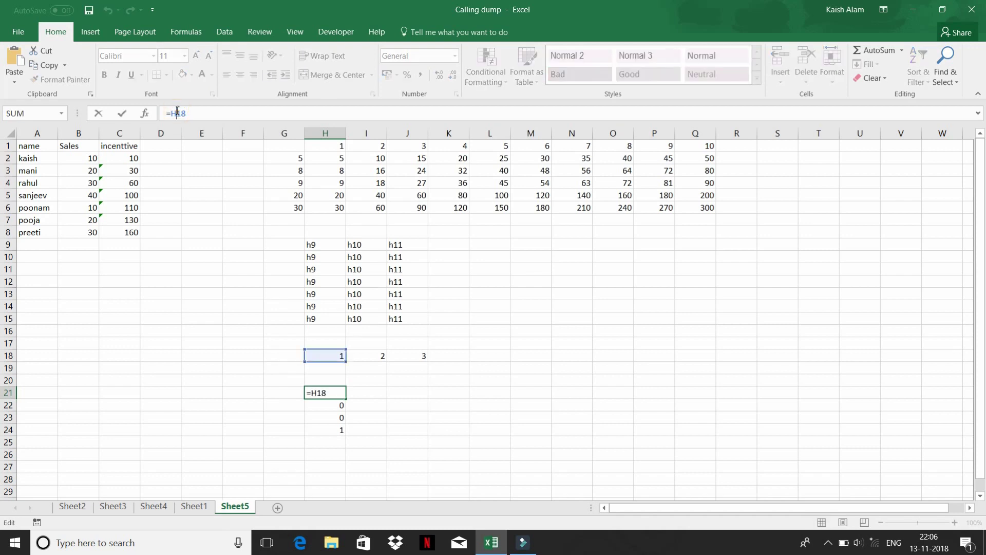
pyautogui.write('$')
pyautogui.press('Return')
pyautogui.press('Up')
pyautogui.hotkey('shift', 'Down')
pyautogui.hotkey('shift', 'Down')
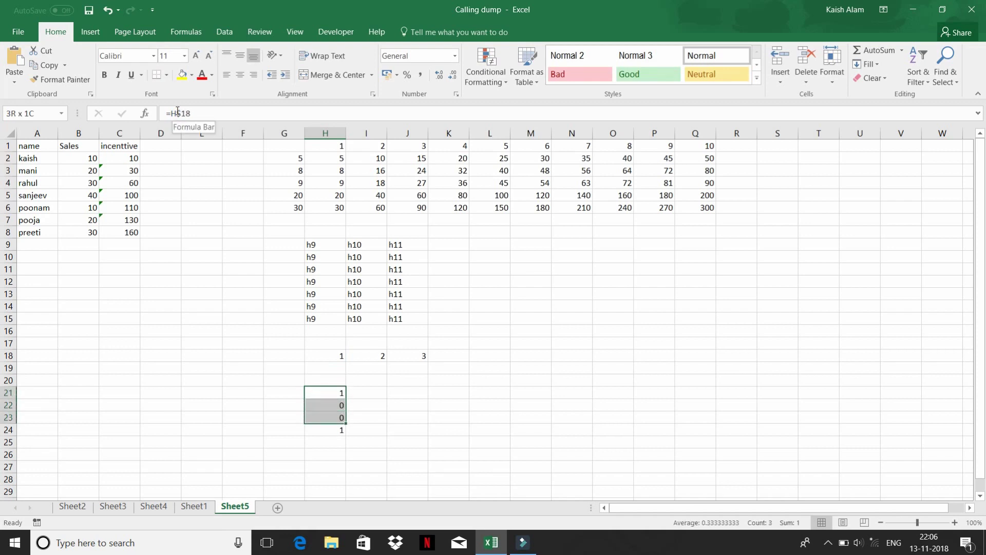
pyautogui.hotkey('shift', 'Down')
pyautogui.press('Down')
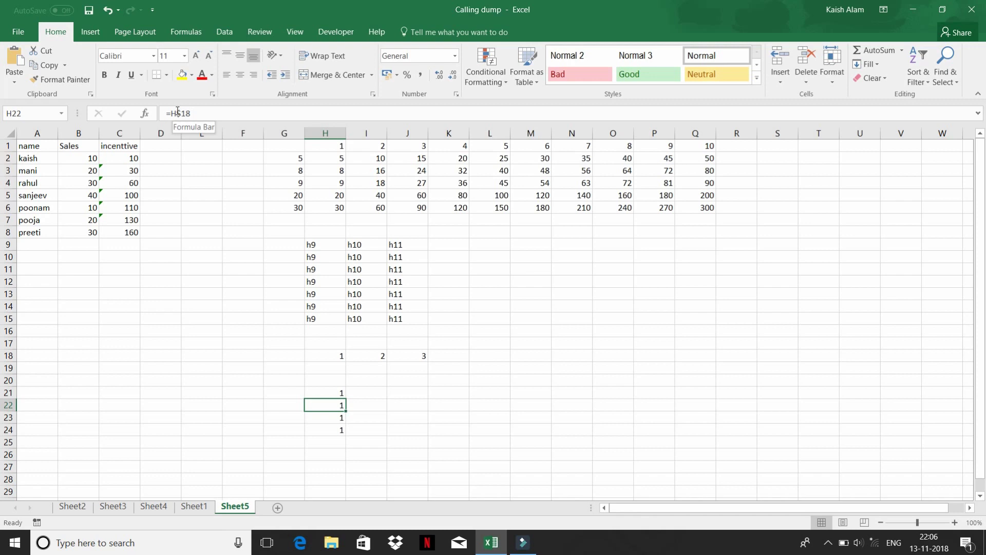
pyautogui.click(177, 112)
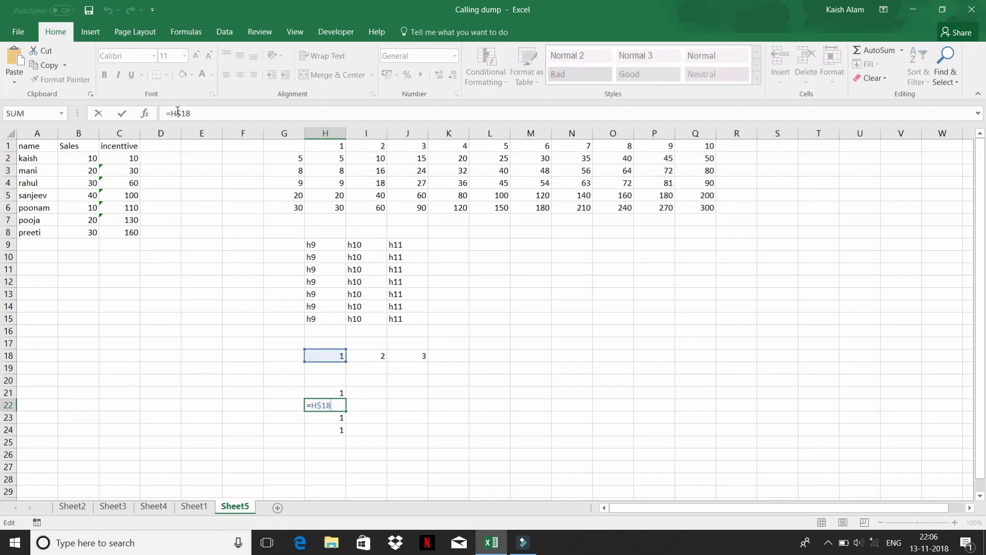
pyautogui.hotkey('ctrl', 'Return')
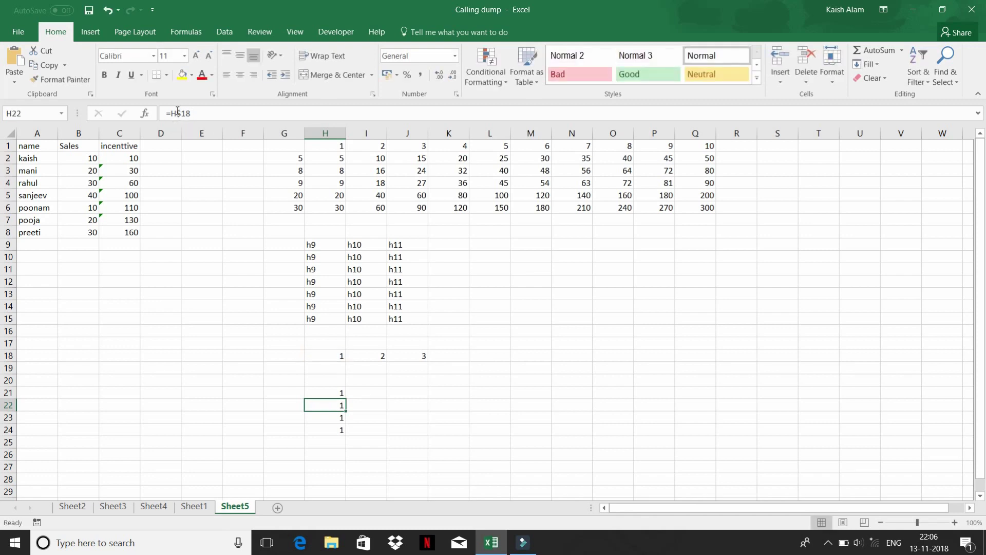
pyautogui.press('Up')
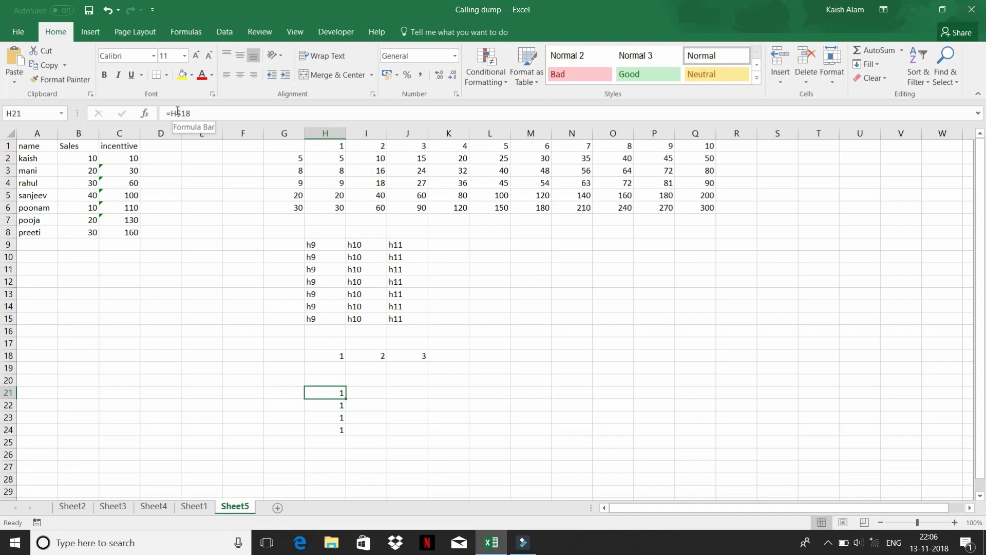
# Copy the row-locked formula across to J21 and down to row 25, inspecting I22
pyautogui.hotkey('shift', 'Right')
pyautogui.hotkey('shift', 'Right')
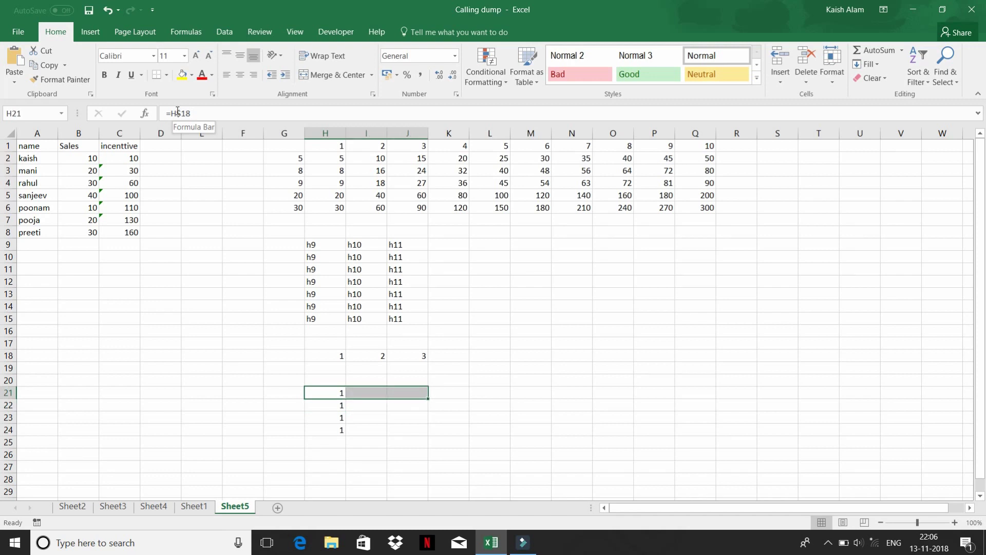
pyautogui.hotkey('ctrl', 'r')
pyautogui.hotkey('shift', 'Down')
pyautogui.hotkey('shift', 'Down')
pyautogui.hotkey('shift', 'Down')
pyautogui.hotkey('shift', 'Down')
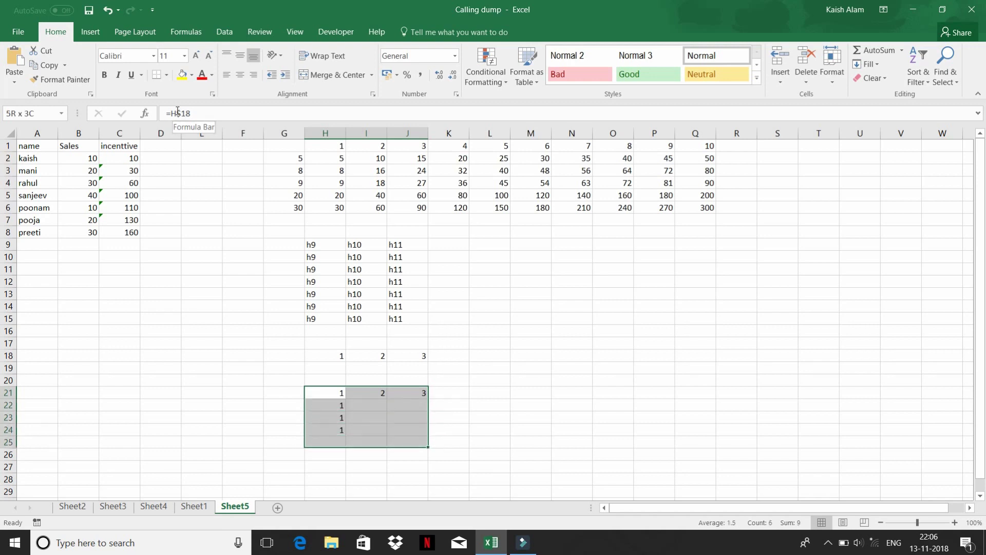
pyautogui.hotkey('ctrl', 'd')
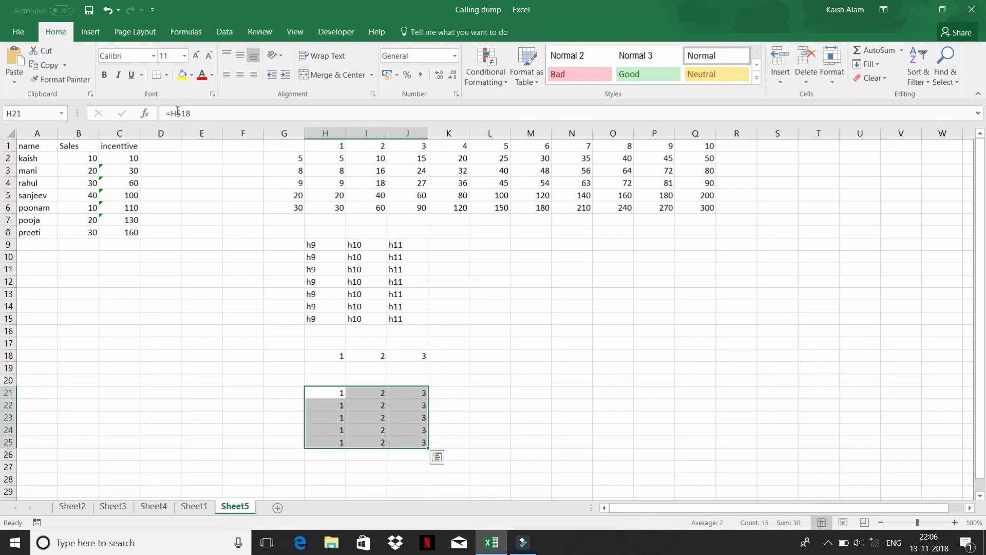
pyautogui.press('Down')
pyautogui.press('Right')
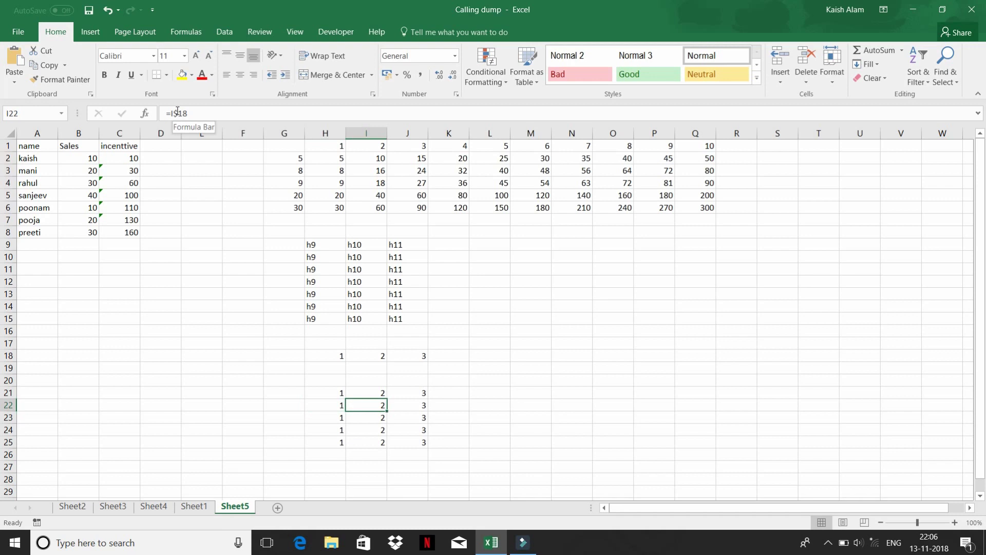
pyautogui.press('F2')
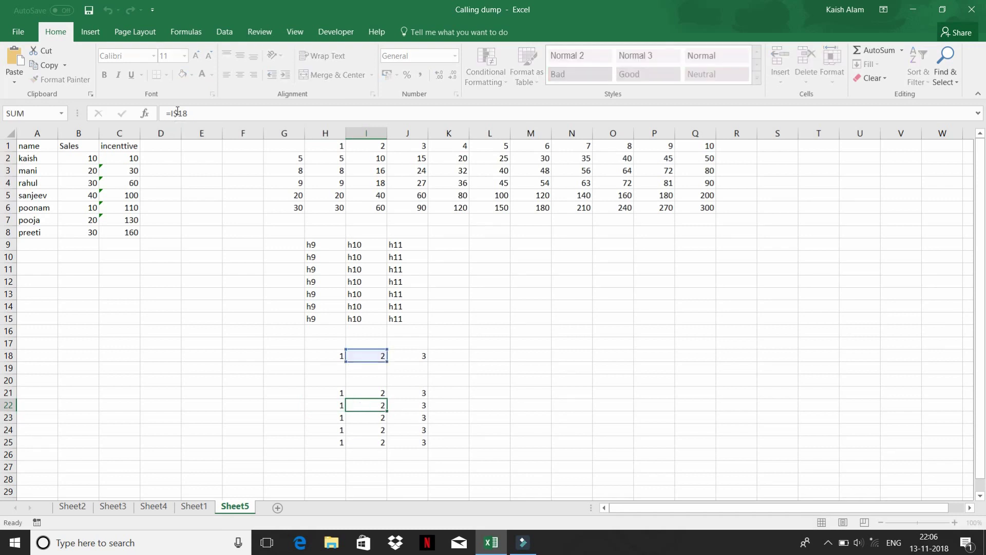
pyautogui.press('Tab')
pyautogui.press('super')
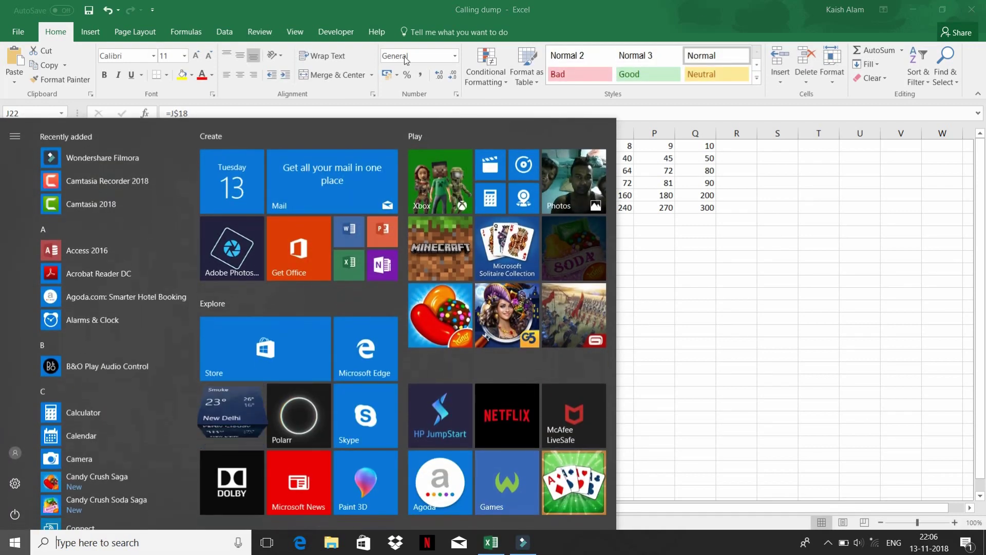
# Dismiss the Start menu and confirm J22 holds =J$18 returning 3
pyautogui.click(689, 211)
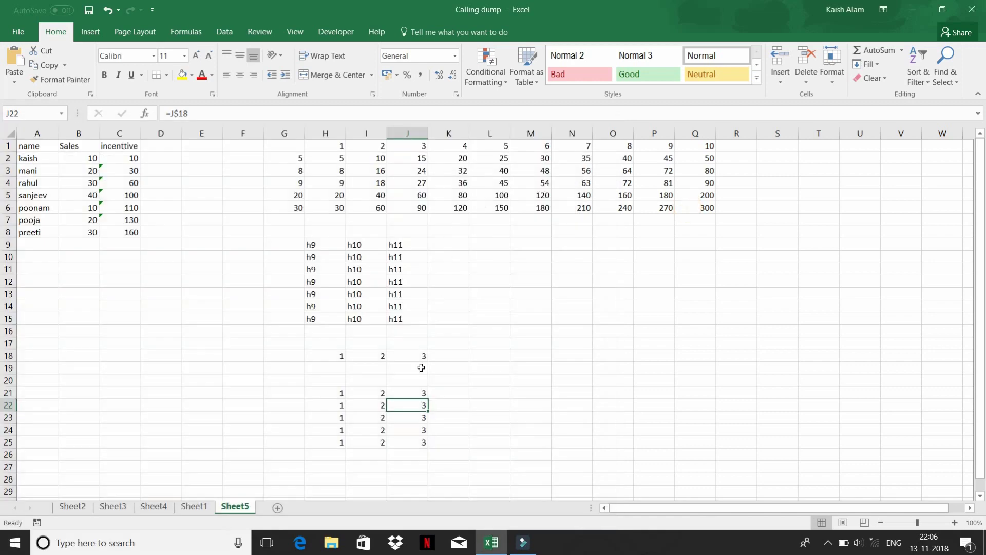
pyautogui.press('F2')
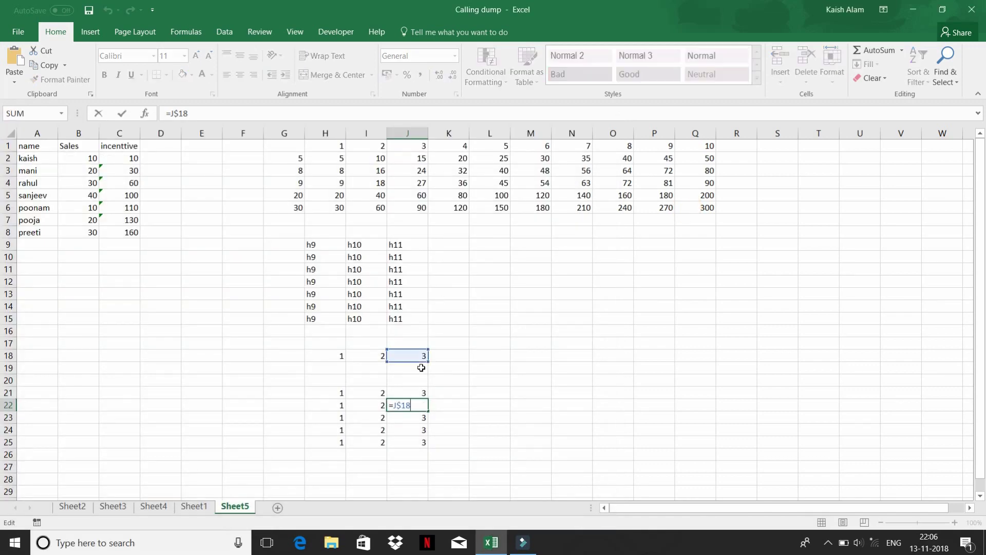
pyautogui.press('Escape')
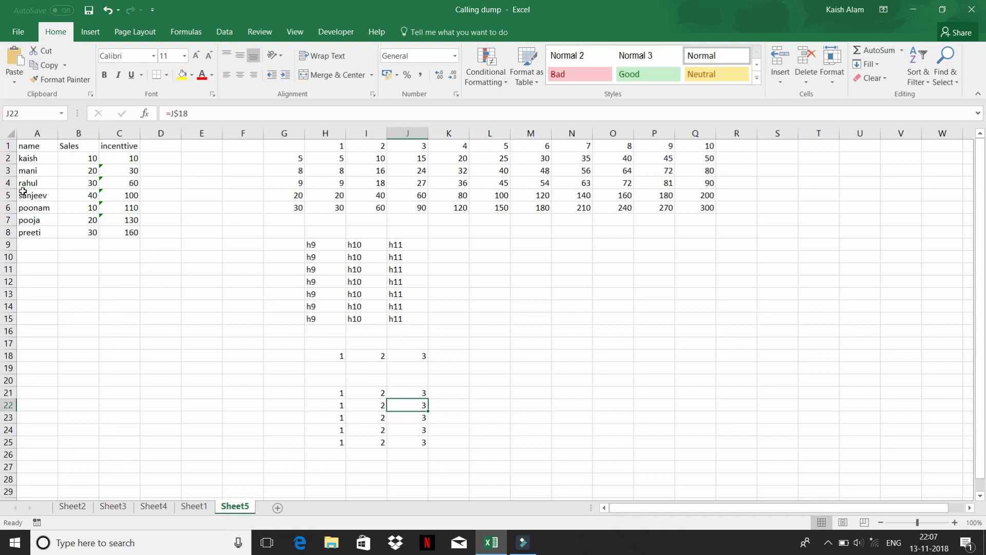
# Copy the name poonam from the table into D16, replacing an earlier paste of mani
pyautogui.click(25, 159)
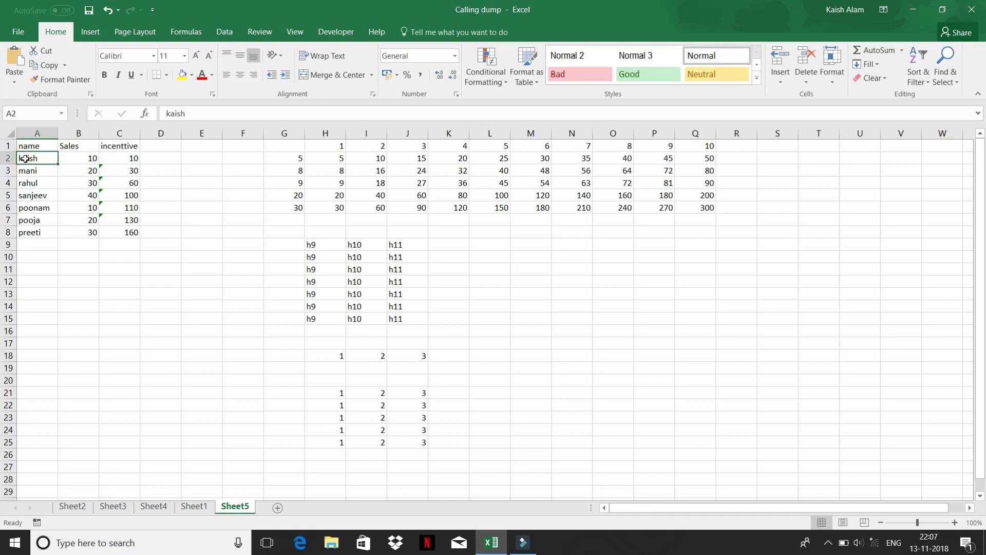
pyautogui.click(25, 168)
pyautogui.hotkey('ctrl', 'c')
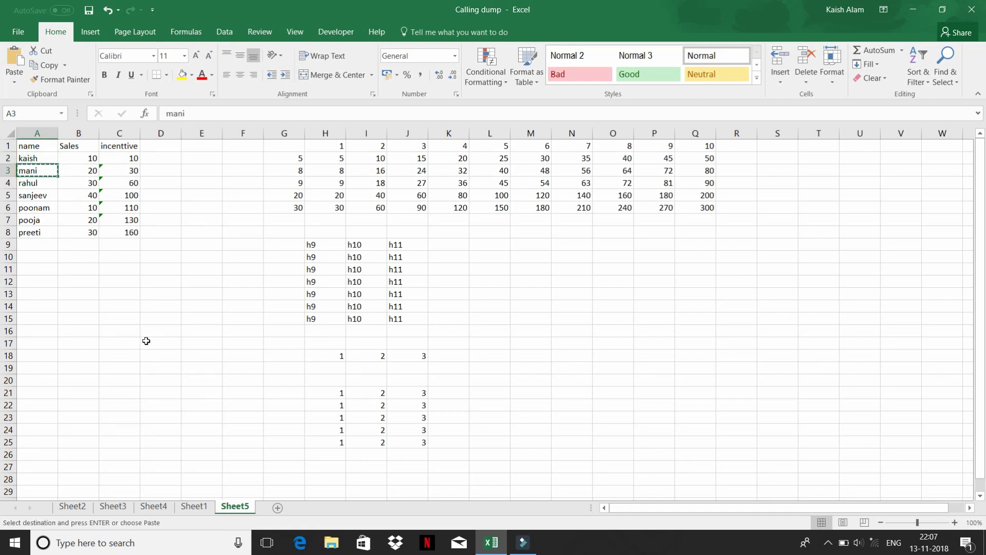
pyautogui.click(155, 335)
pyautogui.hotkey('ctrl', 'v')
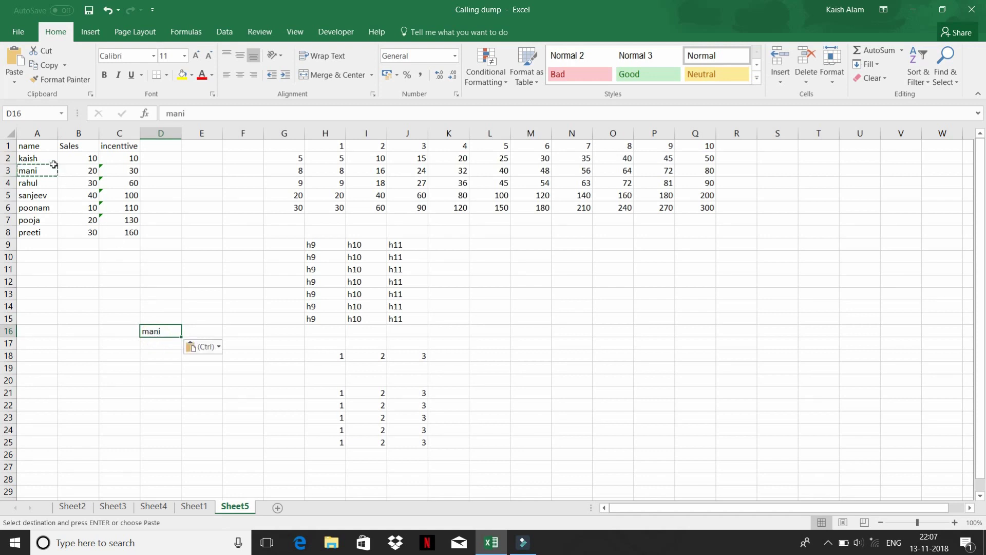
pyautogui.click(40, 157)
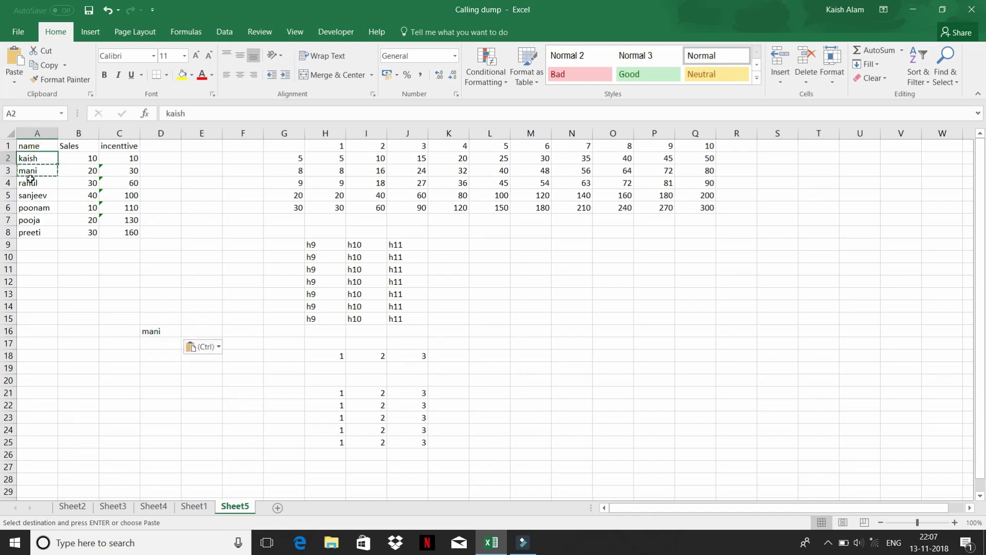
pyautogui.click(27, 205)
pyautogui.hotkey('ctrl', 'c')
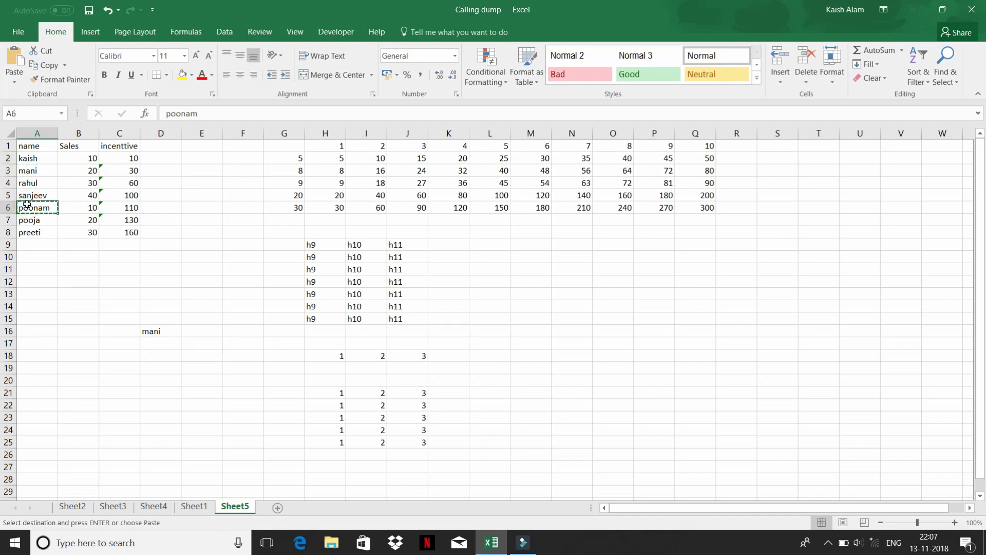
pyautogui.click(149, 329)
pyautogui.hotkey('ctrl', 'v')
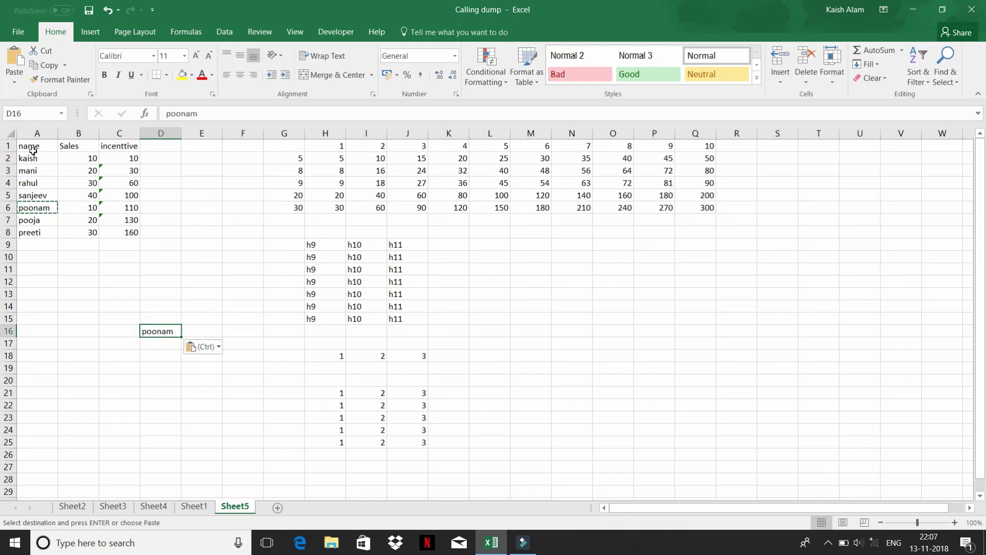
# Copy the name kaish from A2 into D17
pyautogui.click(32, 156)
pyautogui.hotkey('ctrl', 'c')
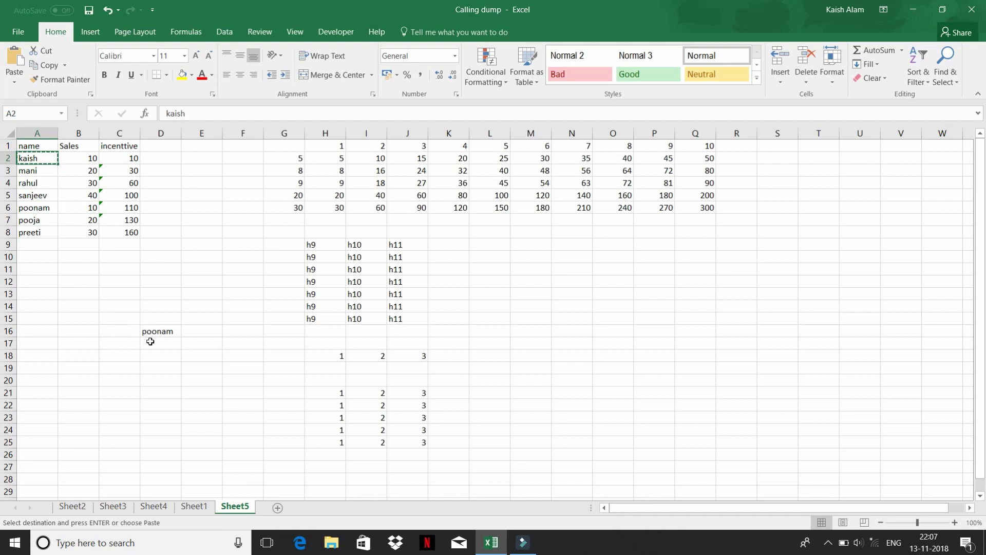
pyautogui.click(150, 342)
pyautogui.hotkey('ctrl', 'v')
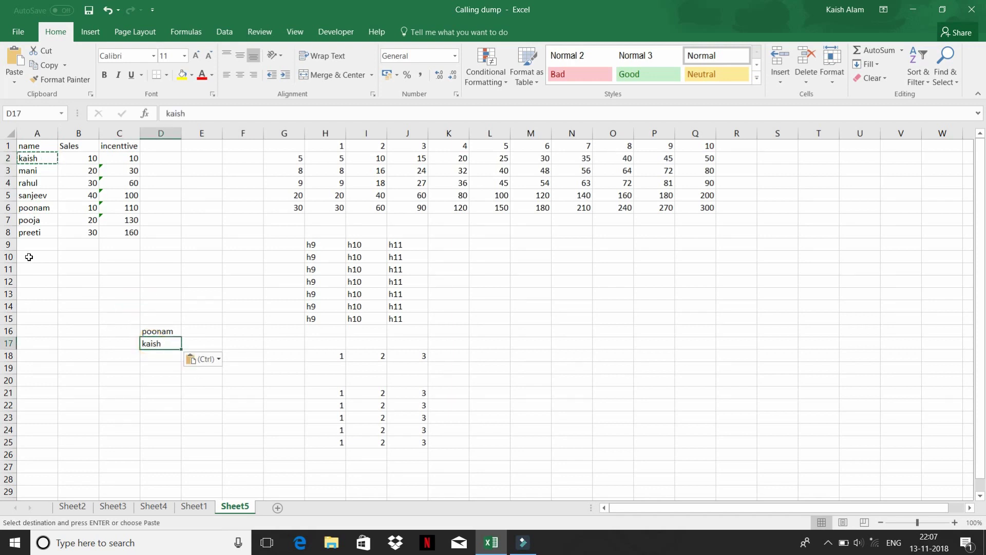
# Copy the Sales and incenttive headings from B1:C1 into E15:F15
pyautogui.moveTo(77, 146); pyautogui.dragTo(119, 147)
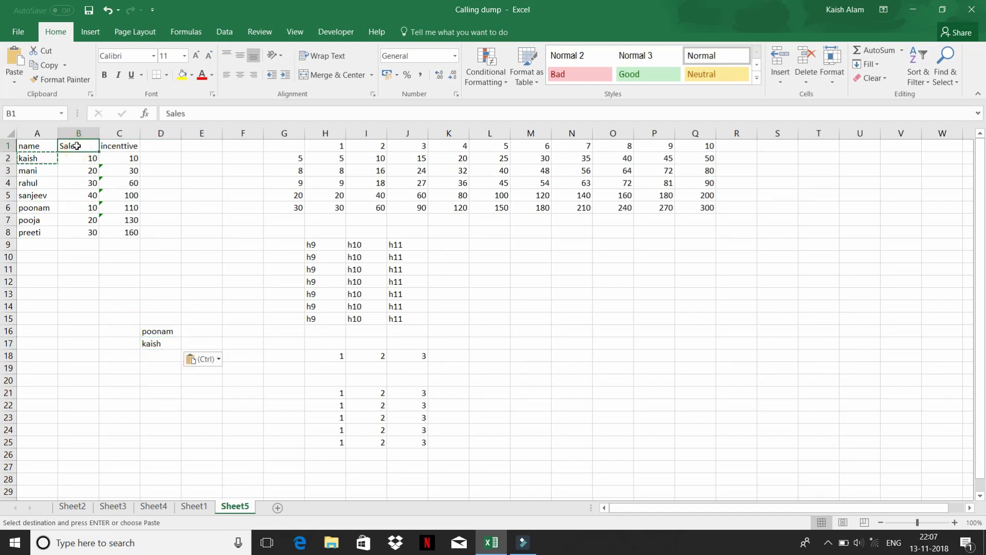
pyautogui.hotkey('ctrl', 'c')
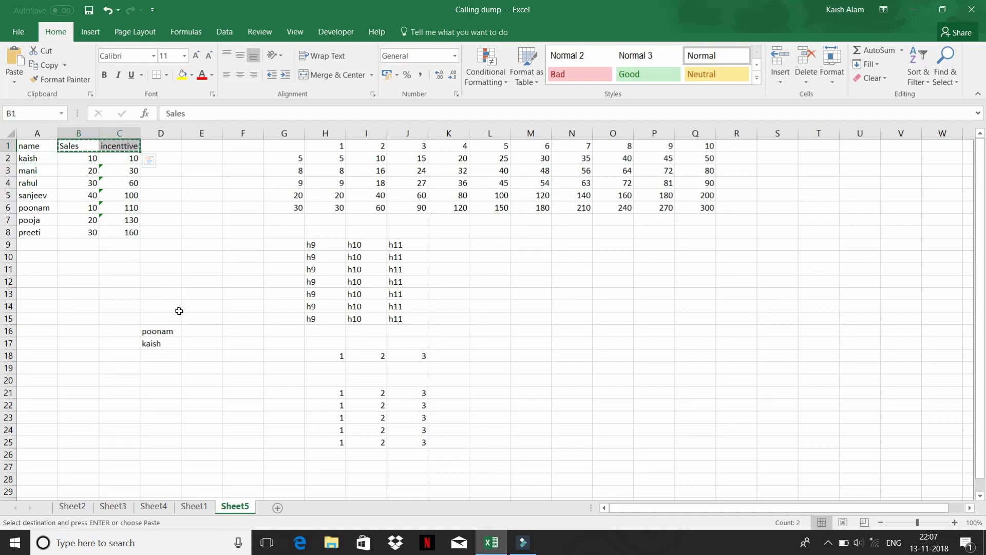
pyautogui.click(190, 317)
pyautogui.hotkey('ctrl', 'v')
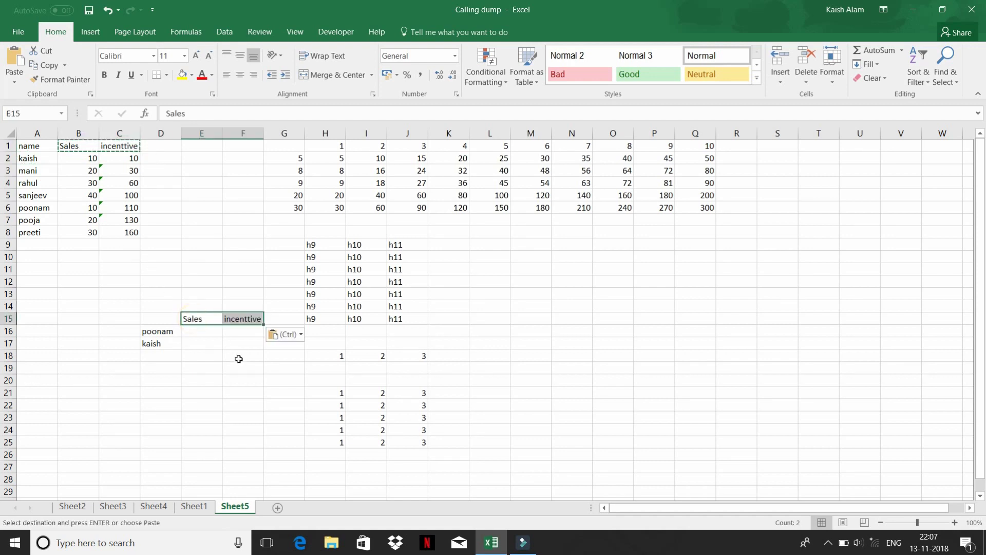
pyautogui.click(198, 329)
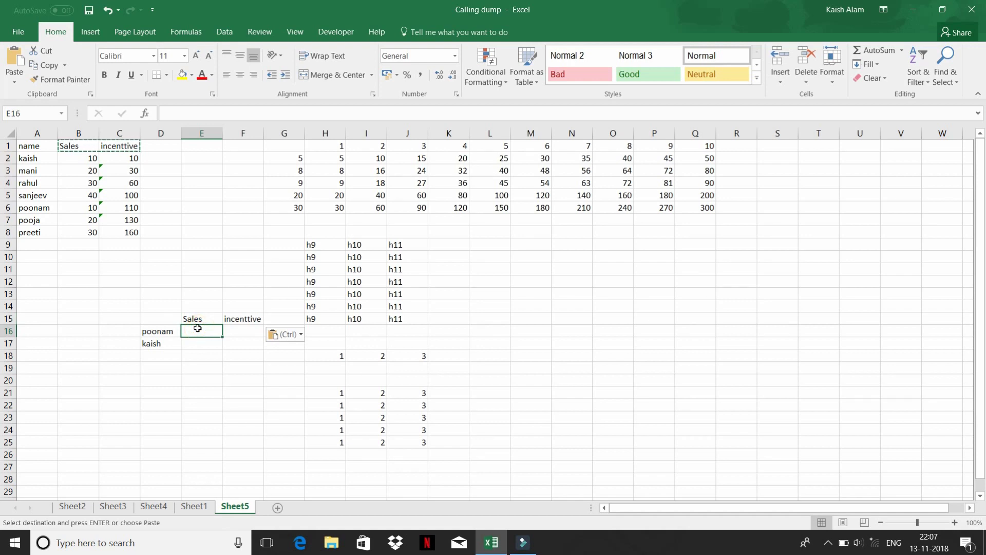
# Enter =VLOOKUP(D16,A1:C8,2,0) in E16 to return poonam's Sales of 10
pyautogui.write('=')
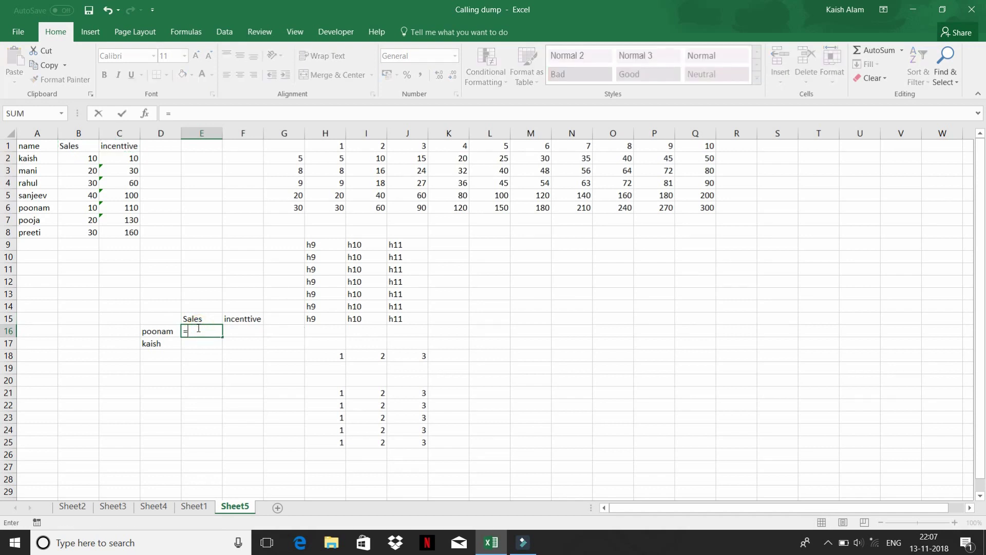
pyautogui.write('vlo')
pyautogui.press('Tab')
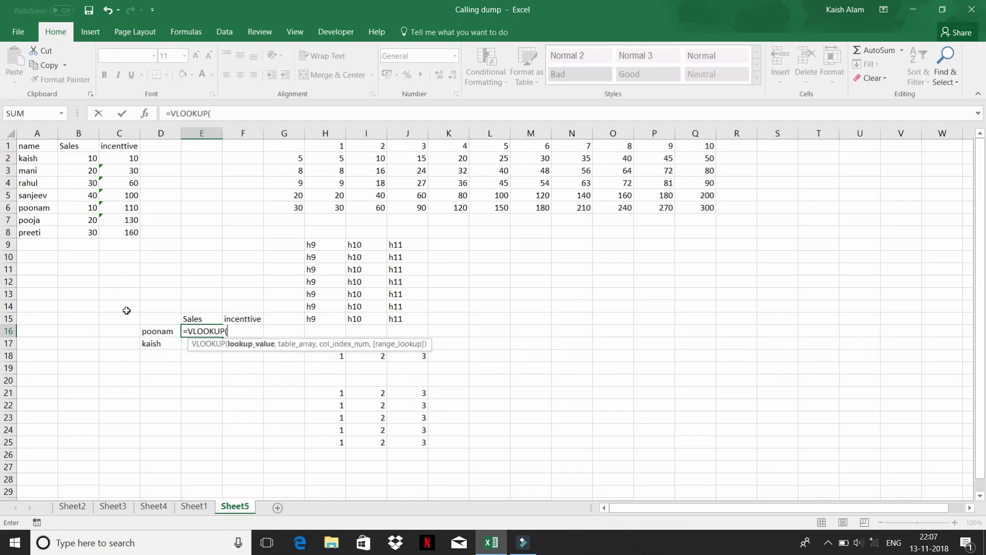
pyautogui.click(161, 333)
pyautogui.write(',')
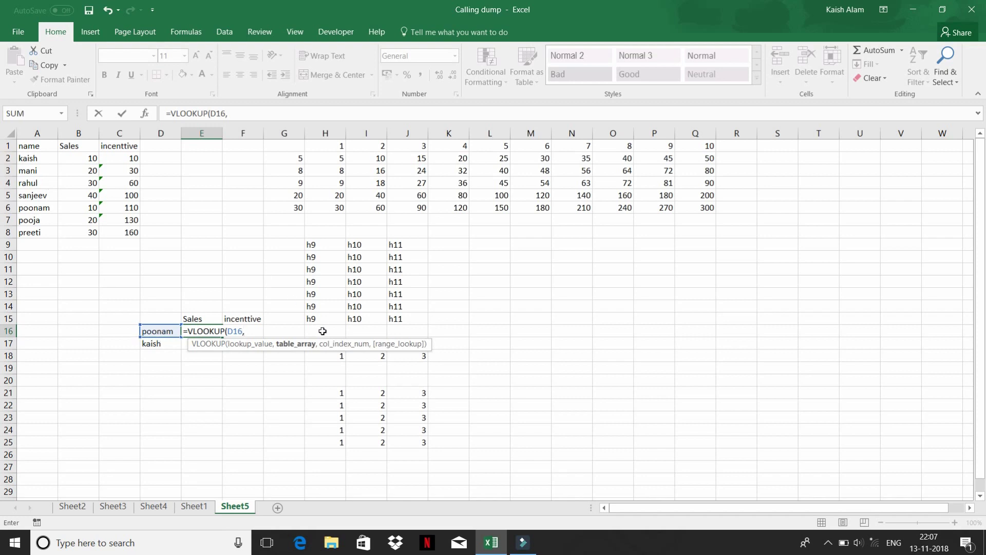
pyautogui.moveTo(36, 148); pyautogui.dragTo(131, 233)
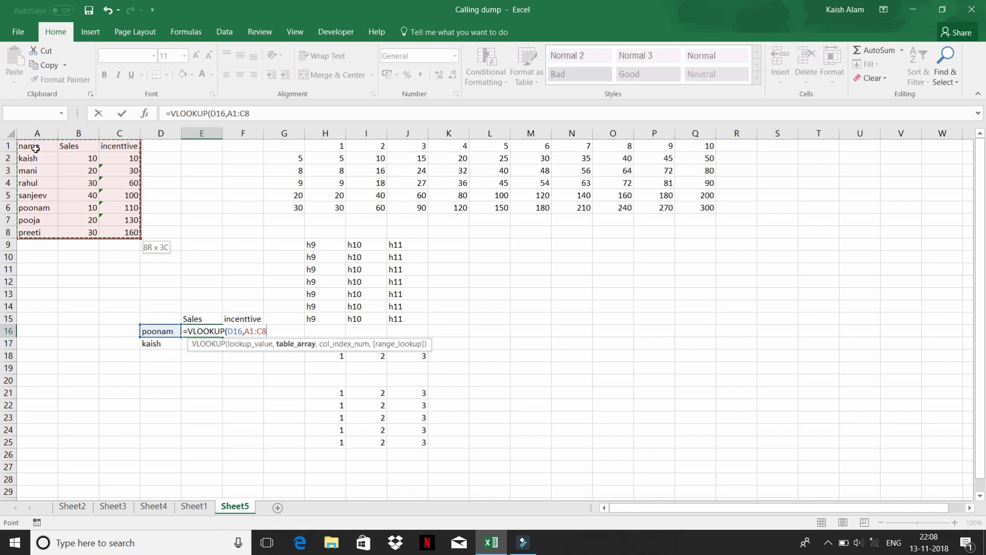
pyautogui.write(',2,0')
pyautogui.press('Return')
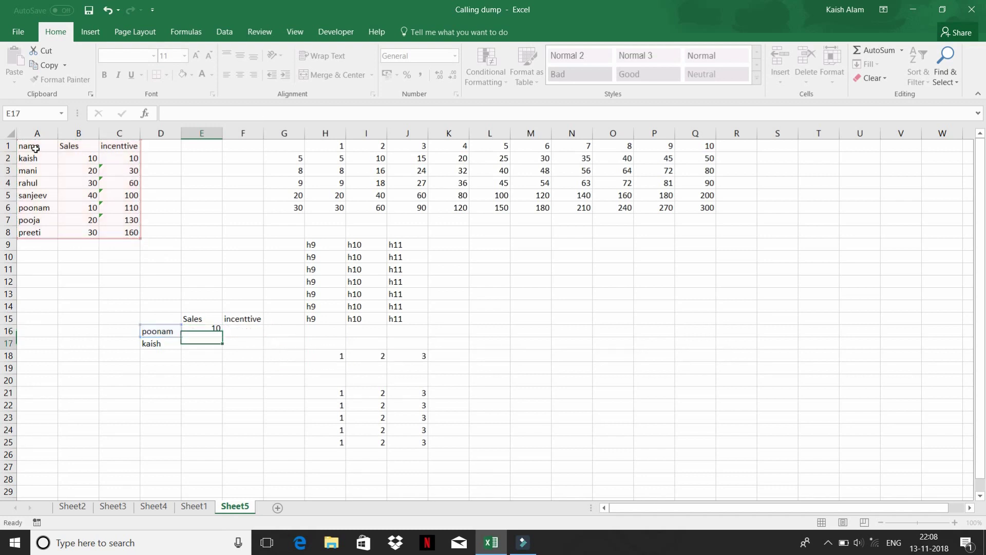
# Fill the lookup down to E17 and inspect its shifted D17 and A2:C9 references
pyautogui.press('Up')
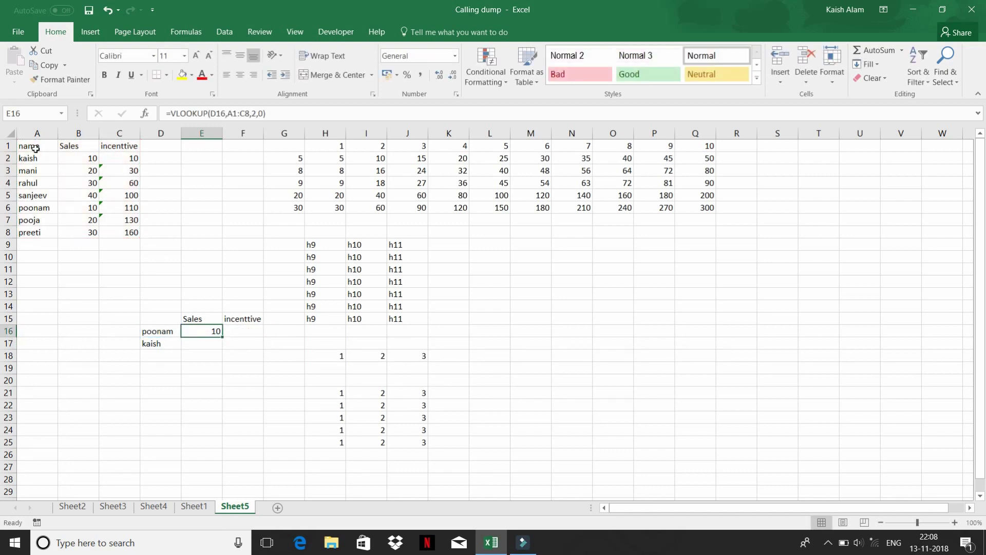
pyautogui.hotkey('shift', 'Down')
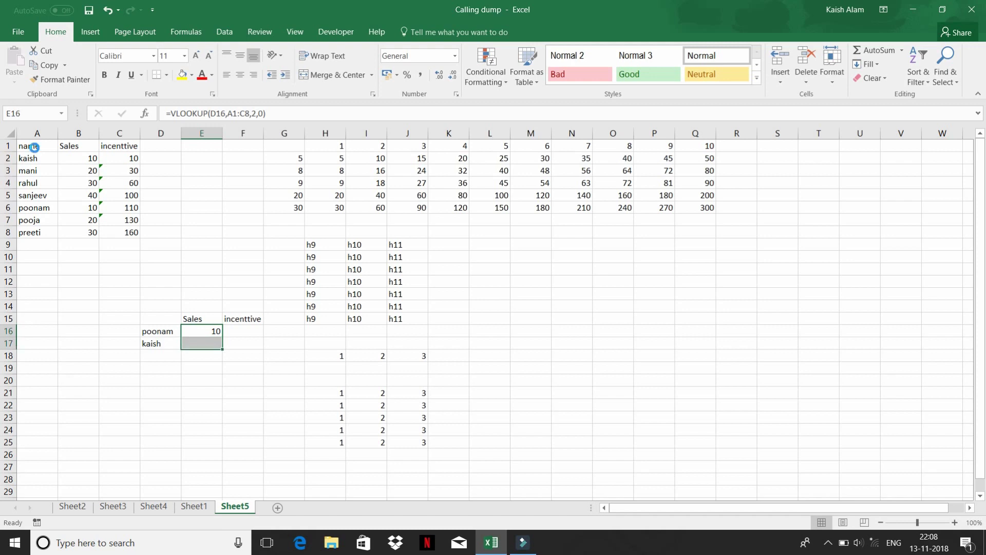
pyautogui.hotkey('ctrl', 'd')
pyautogui.press('Down')
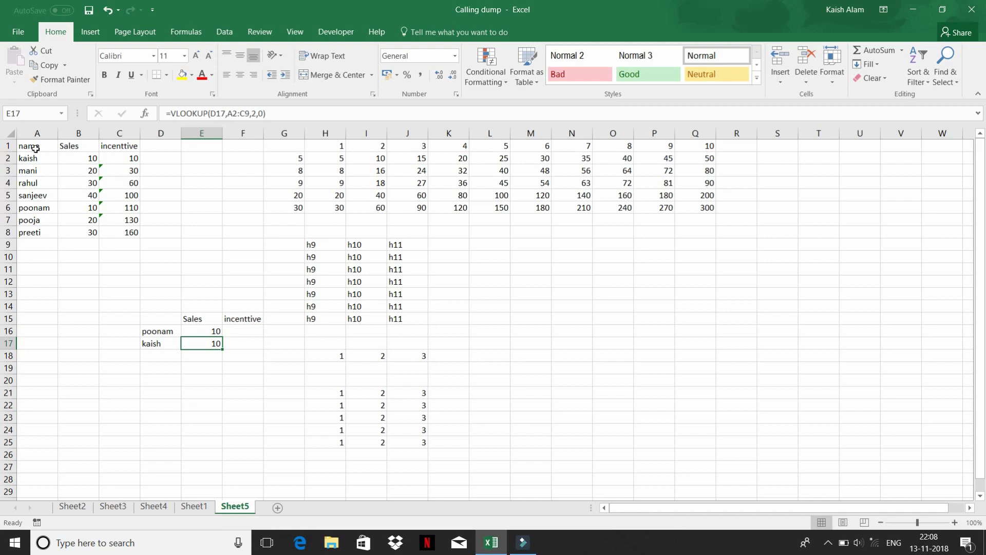
pyautogui.press('F2')
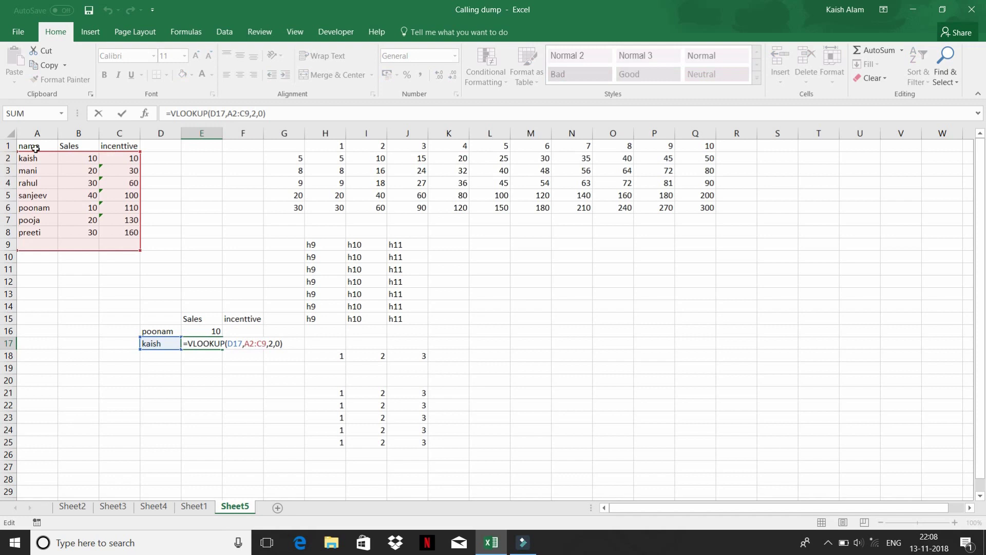
pyautogui.hotkey('ctrl', 'Return')
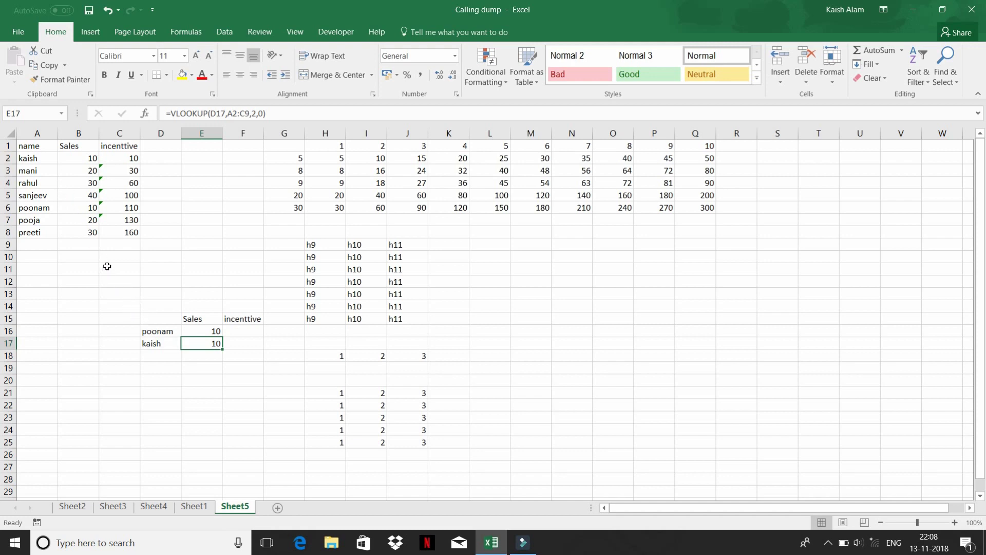
pyautogui.click(28, 173)
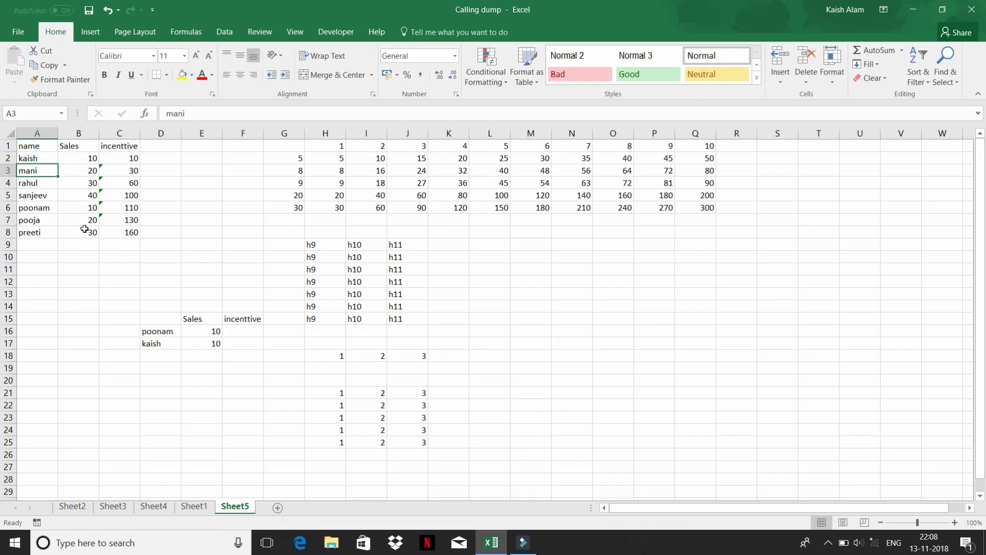
# Copy the names mani and rahul from A3:A4 into D17:D18, after undoing a stray paste into D16
pyautogui.click(38, 219)
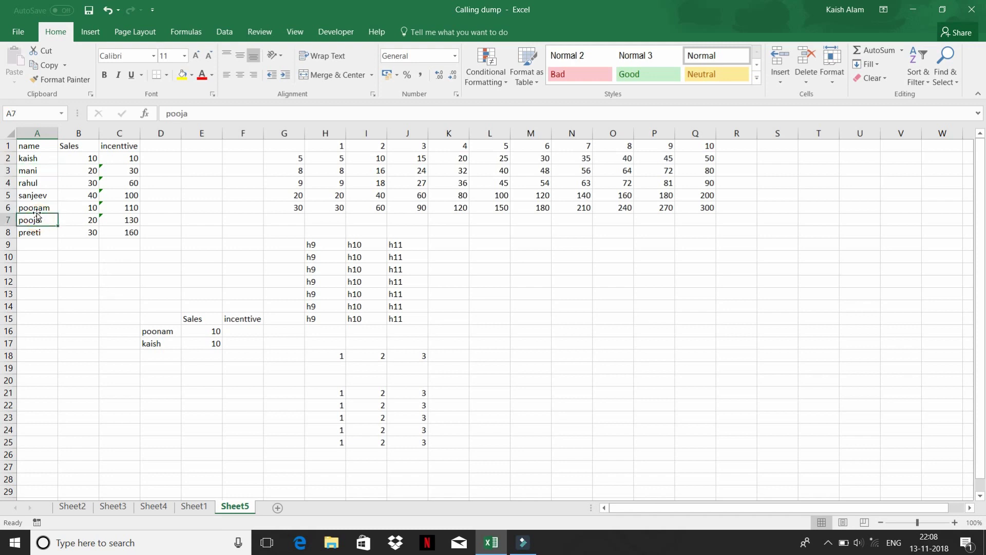
pyautogui.click(31, 170)
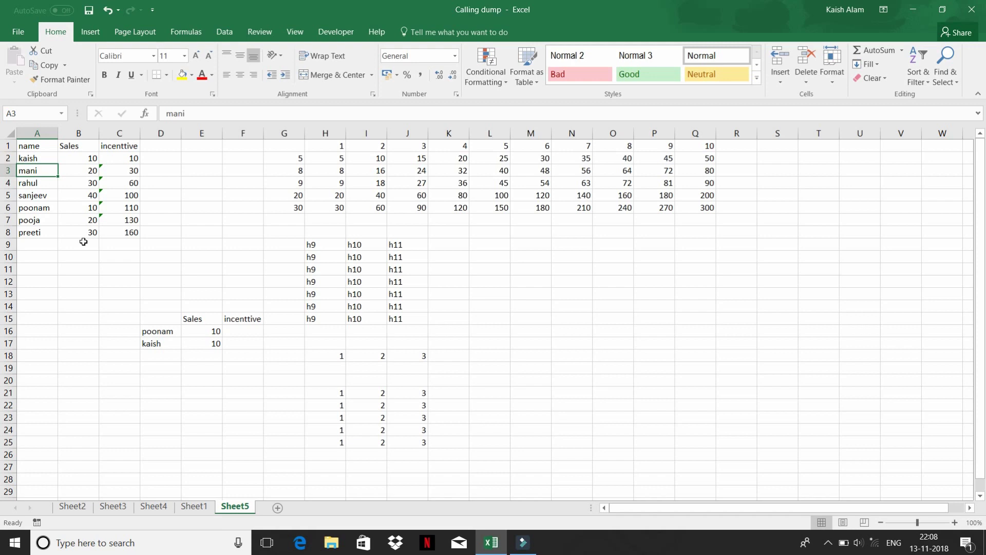
pyautogui.hotkey('ctrl', 'c')
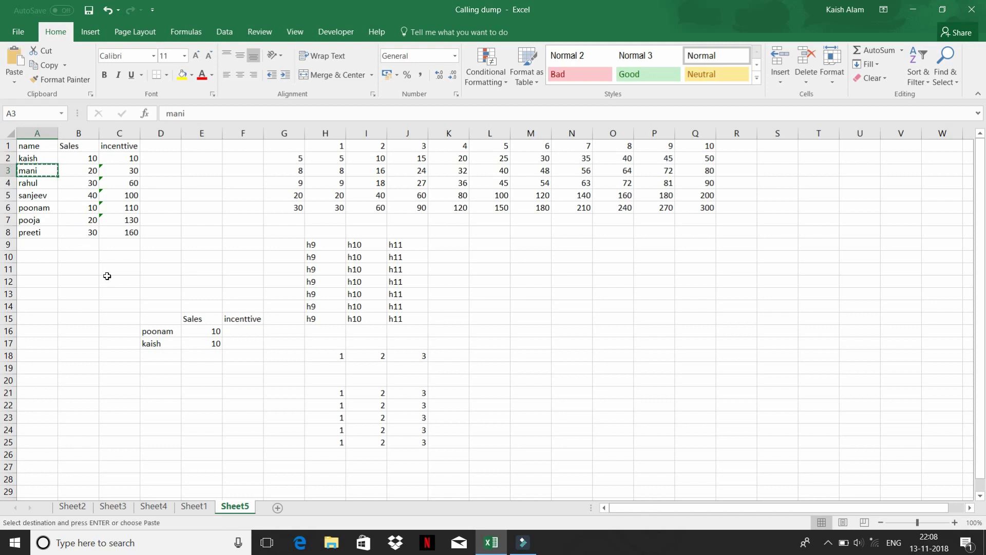
pyautogui.click(159, 330)
pyautogui.hotkey('ctrl', 'v')
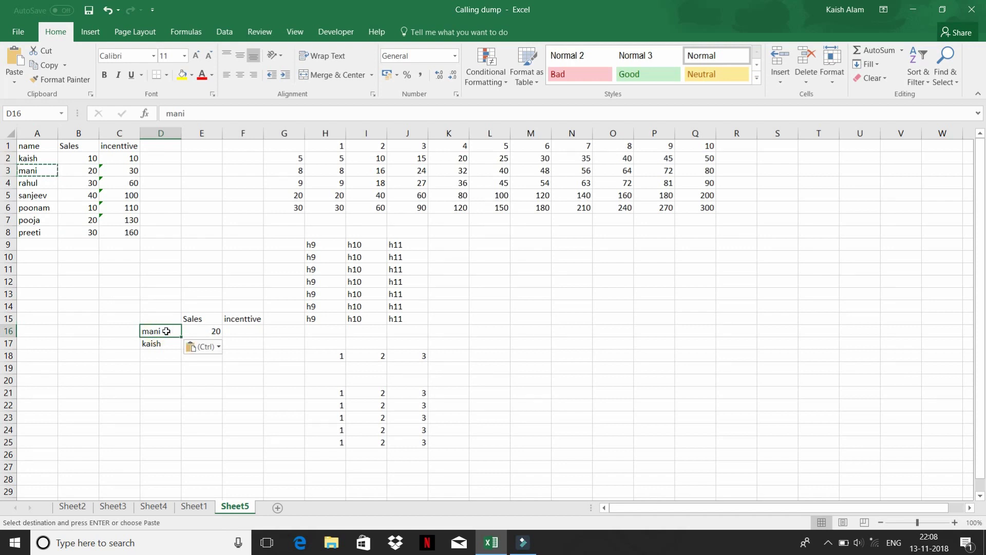
pyautogui.hotkey('ctrl', 'z')
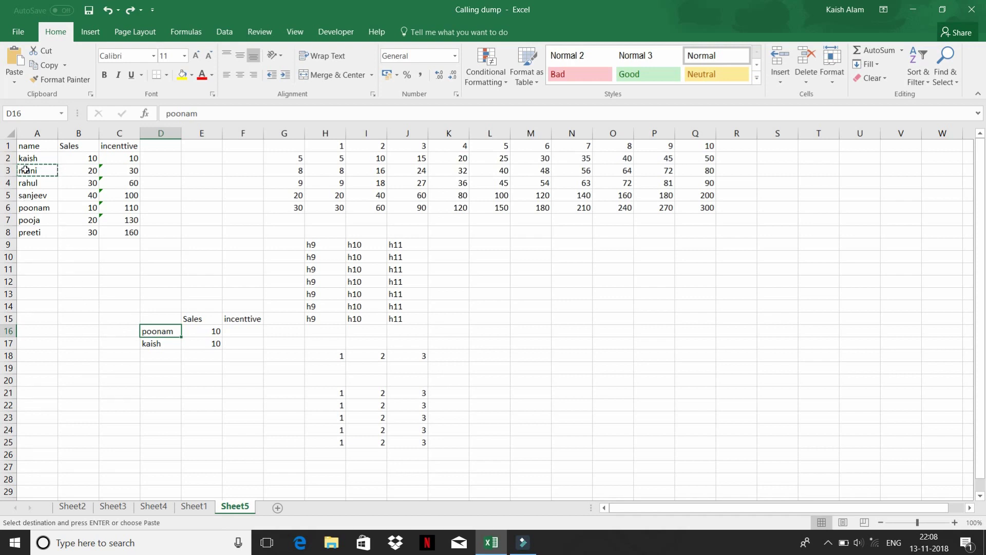
pyautogui.click(25, 171)
pyautogui.hotkey('shift', 'Down')
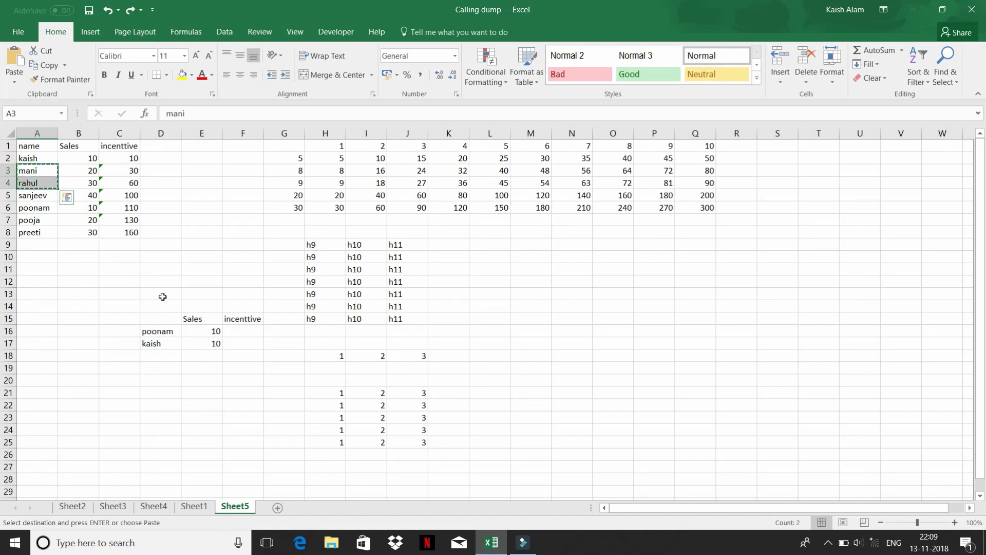
pyautogui.click(154, 341)
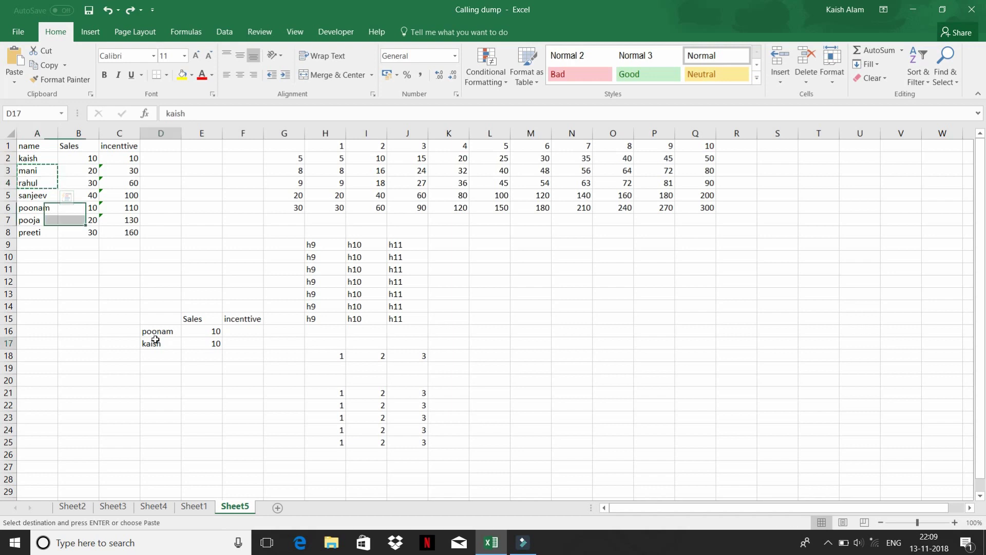
pyautogui.hotkey('ctrl', 'v')
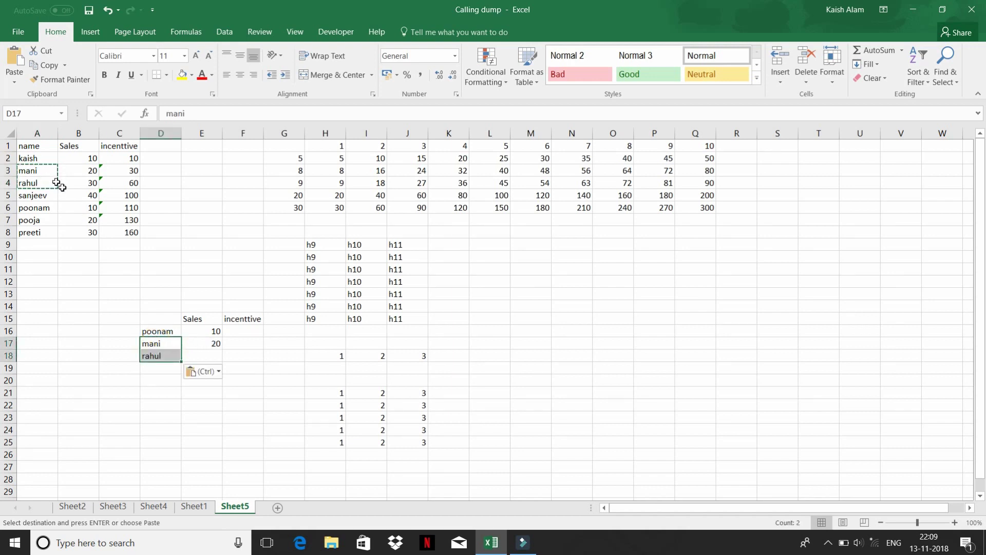
# Copy kaish into D19 and fill the Sales formula down E16:E19
pyautogui.click(26, 154)
pyautogui.hotkey('ctrl', 'c')
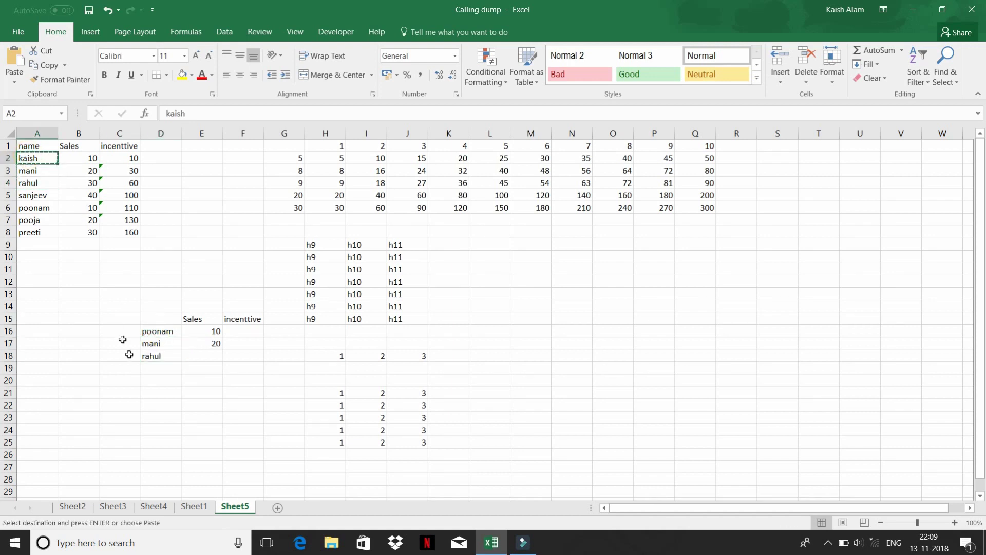
pyautogui.click(153, 369)
pyautogui.hotkey('ctrl', 'v')
pyautogui.press('Right')
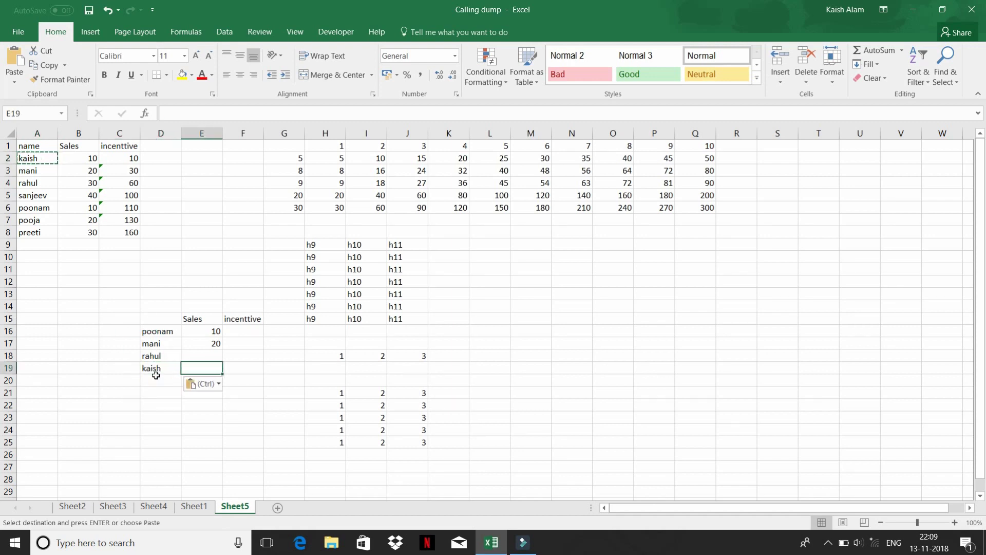
pyautogui.hotkey('shift', 'Up')
pyautogui.hotkey('shift', 'Up')
pyautogui.hotkey('shift', 'Up')
pyautogui.hotkey('ctrl', 'd')
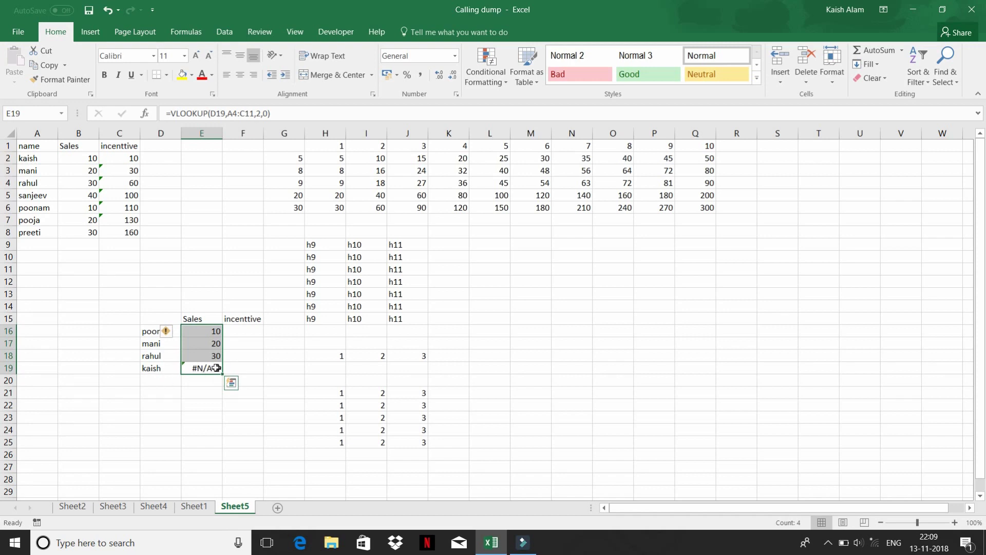
# Inspect E19's formula to find its table range shifted to A4:C11, causing #N/A
pyautogui.click(210, 368)
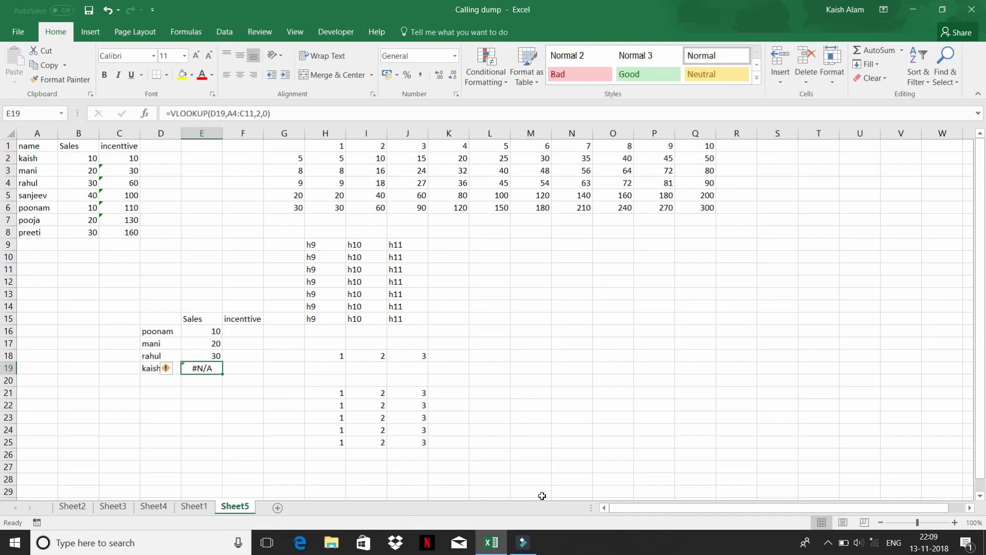
pyautogui.press('F2')
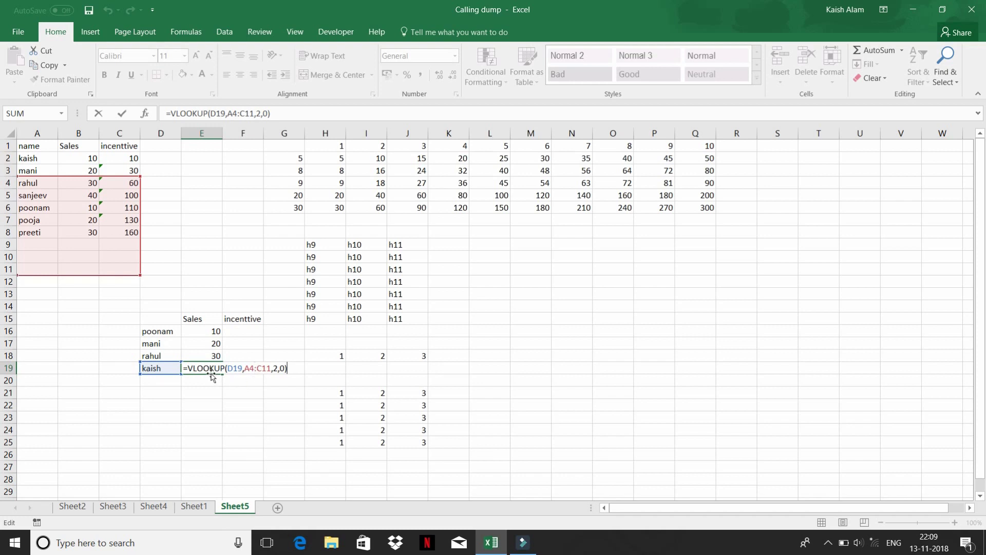
pyautogui.hotkey('ctrl', 'Return')
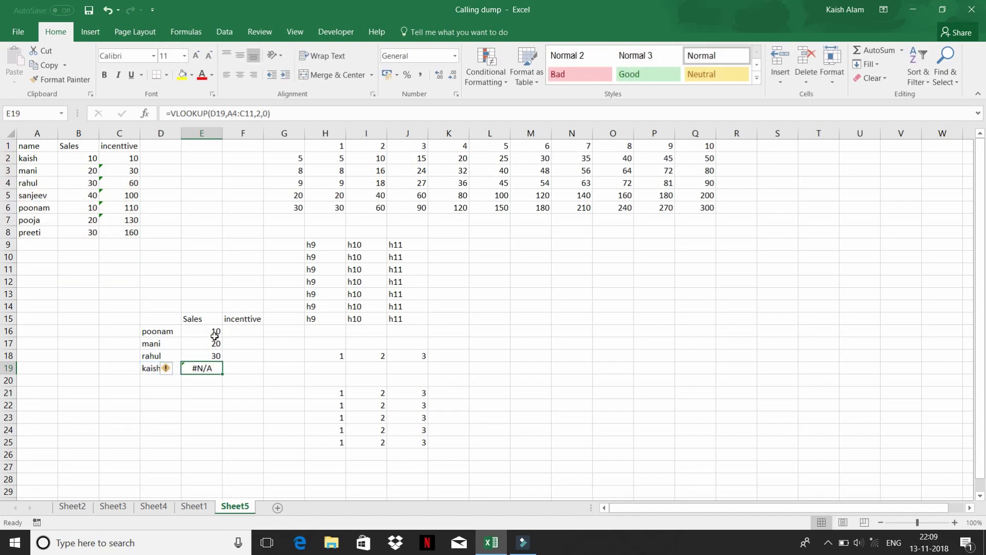
pyautogui.click(210, 331)
# Make E16's table range absolute as $A$1:$C$8 and fill it down E16:E19
pyautogui.click(231, 113)
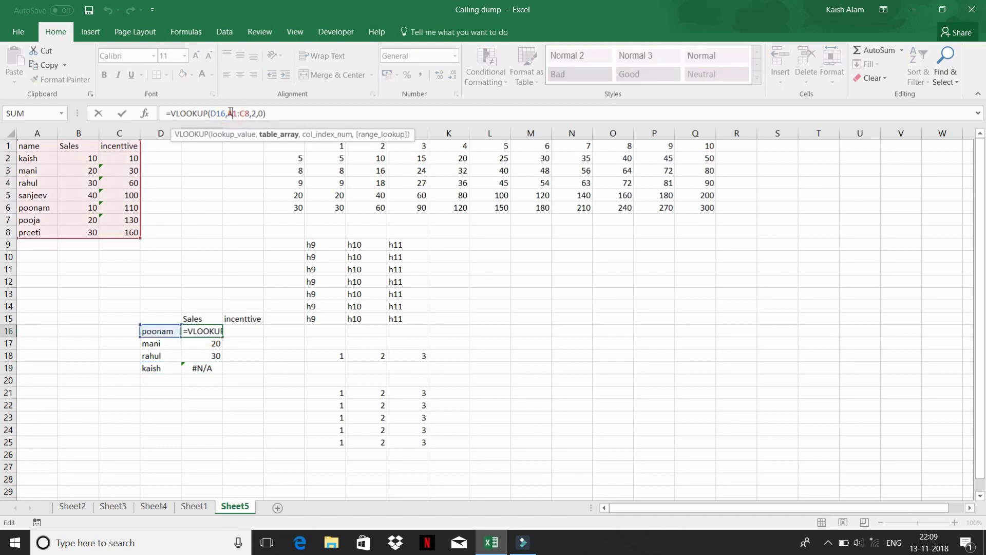
pyautogui.press('F4')
pyautogui.click(254, 113)
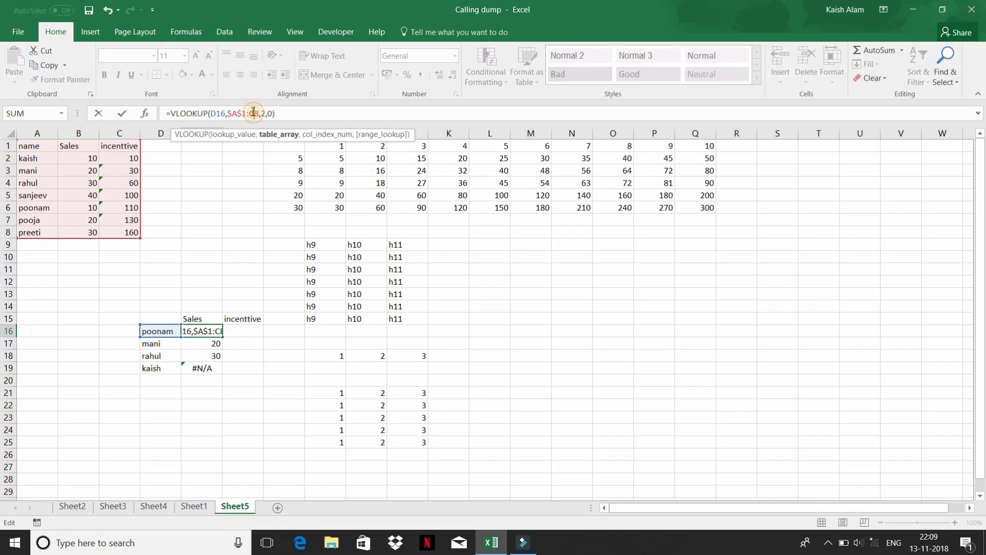
pyautogui.press('F4')
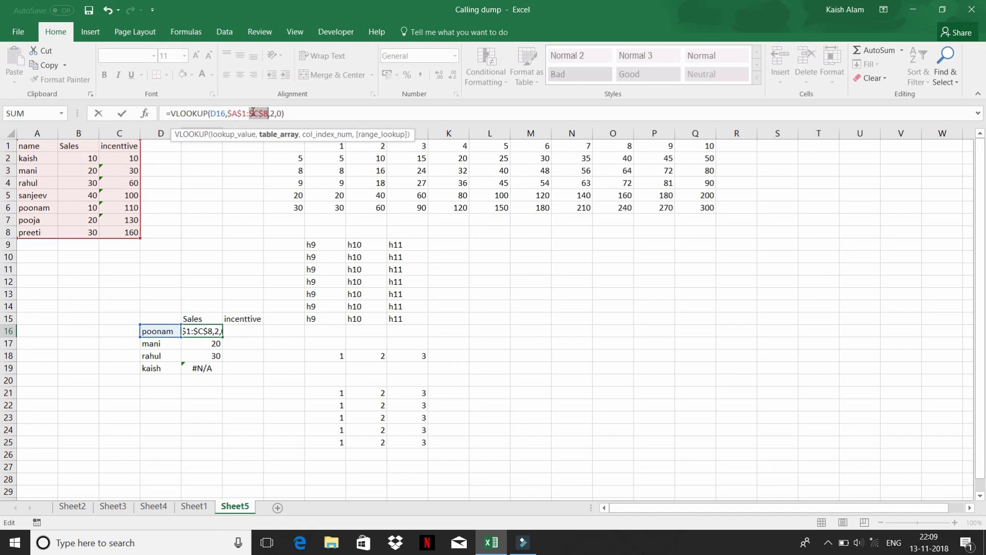
pyautogui.press('Return')
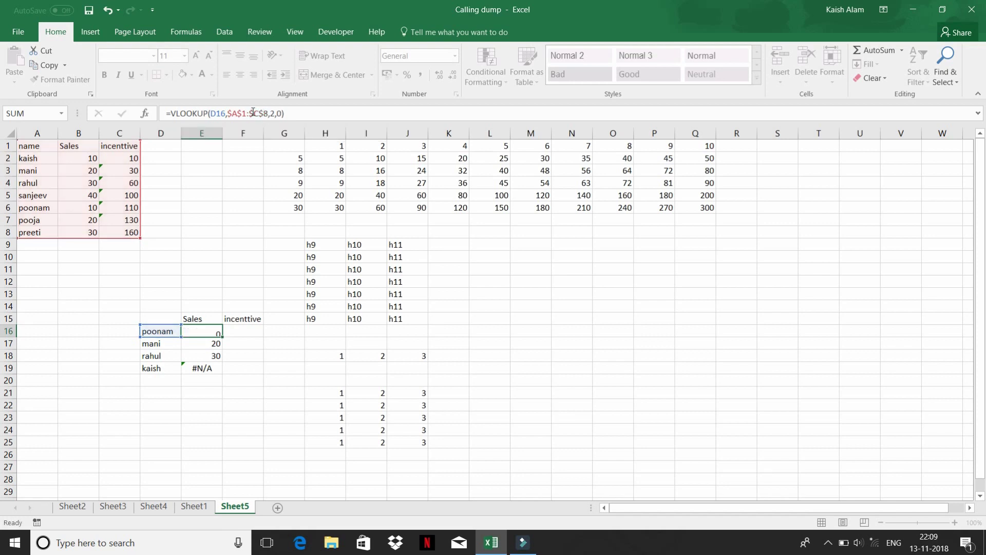
pyautogui.press('Up')
pyautogui.hotkey('shift', 'Down')
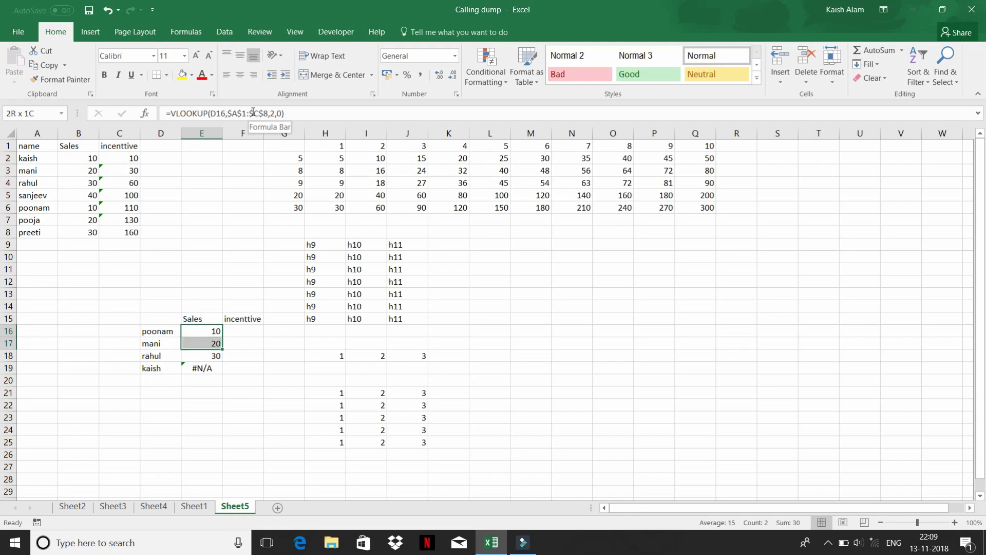
pyautogui.hotkey('shift', 'Down')
pyautogui.hotkey('shift', 'Down')
pyautogui.hotkey('ctrl', 'd')
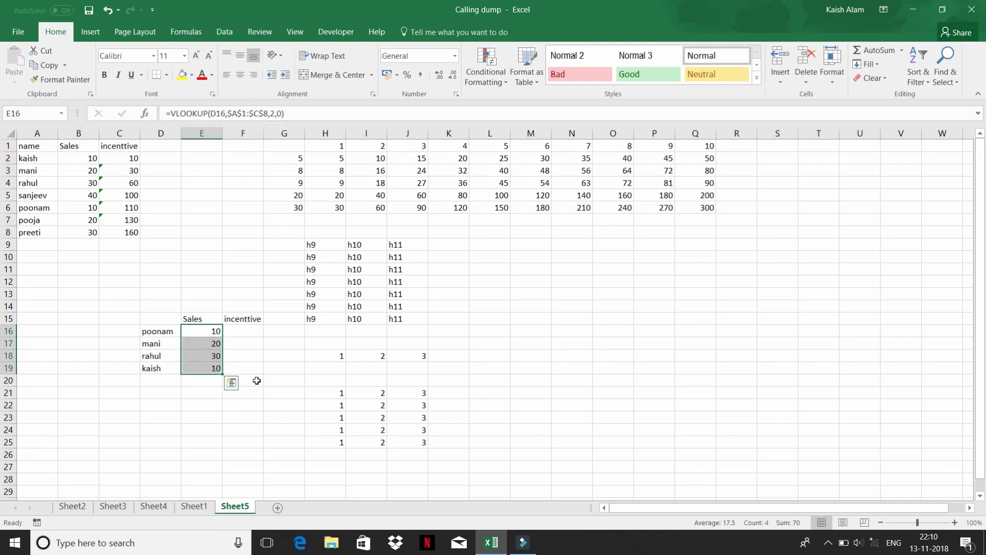
# Check the filled lookups down to E19, confirming kaish now returns 10
pyautogui.click(206, 333)
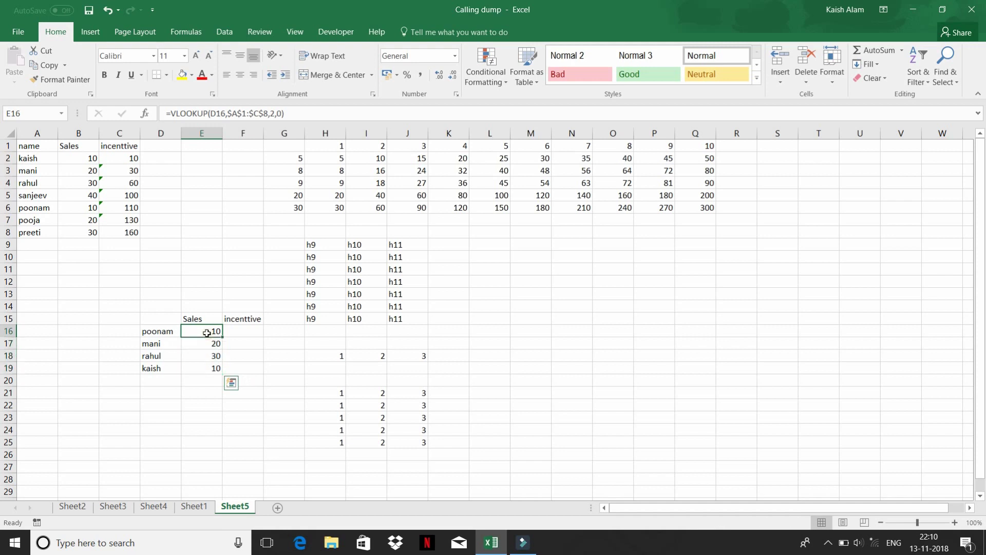
pyautogui.press('Down')
pyautogui.press('Down')
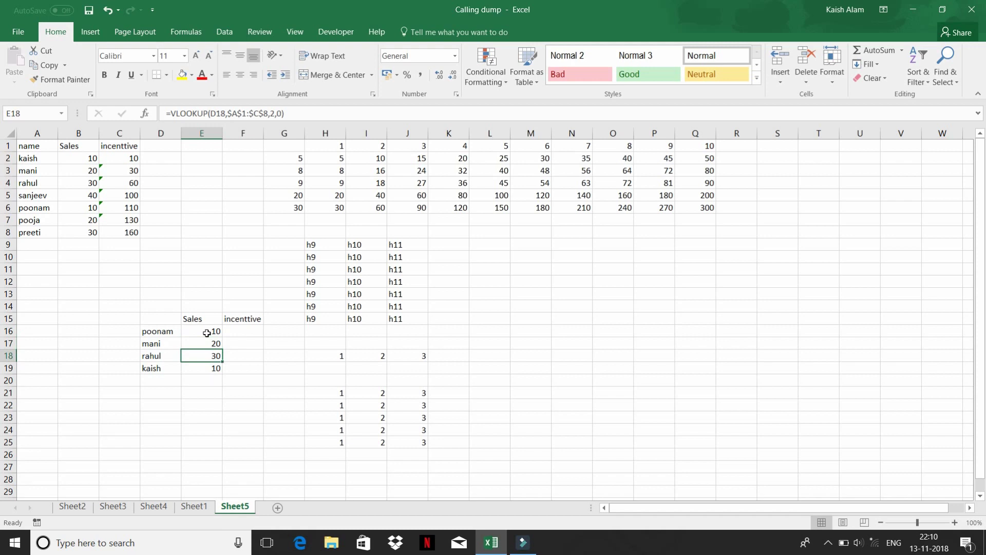
pyautogui.press('Down')
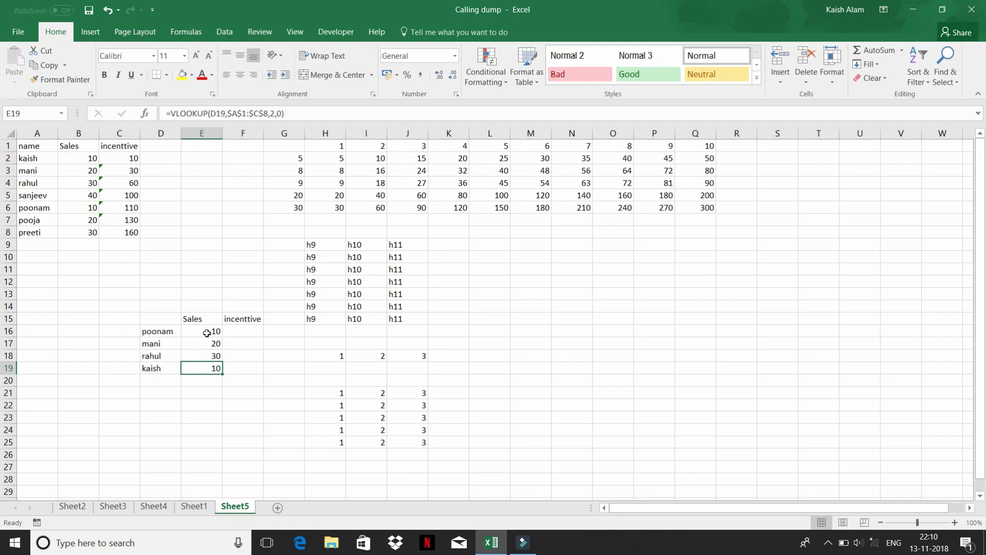
pyautogui.press('F2')
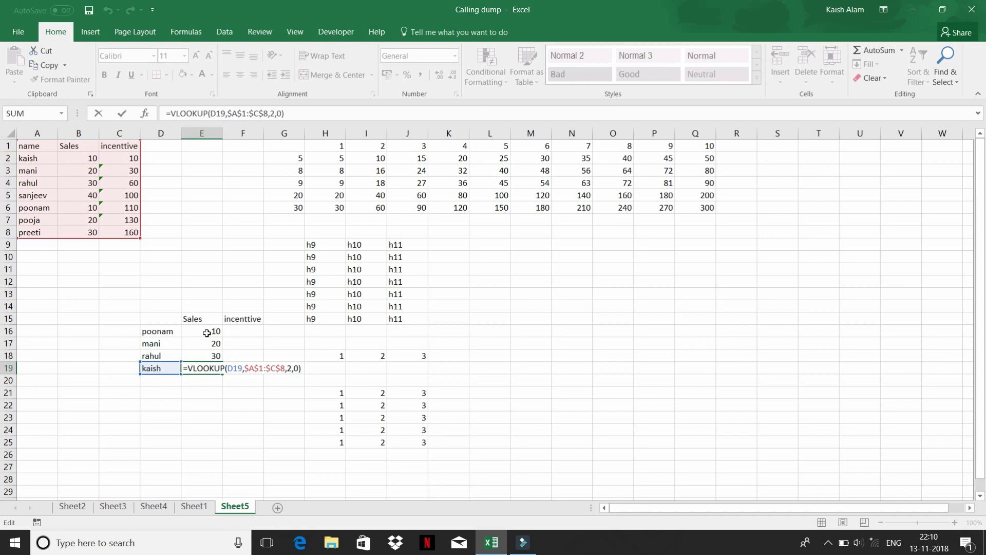
pyautogui.press('Escape')
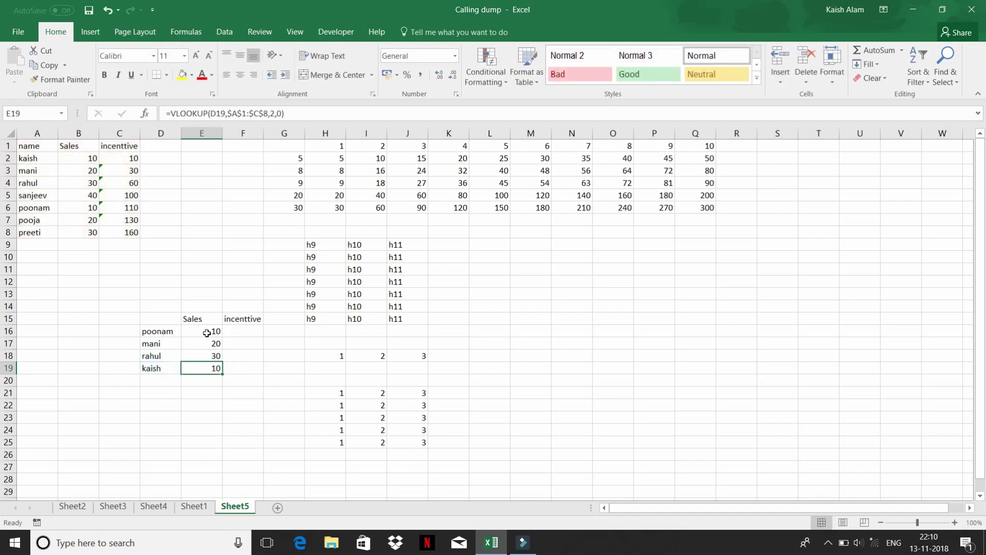
pyautogui.click(238, 326)
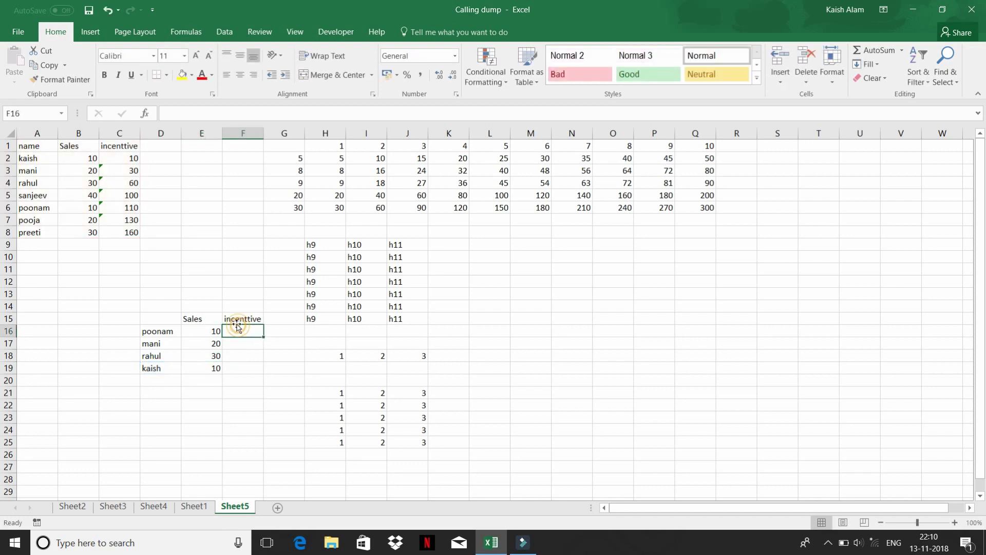
pyautogui.click(211, 329)
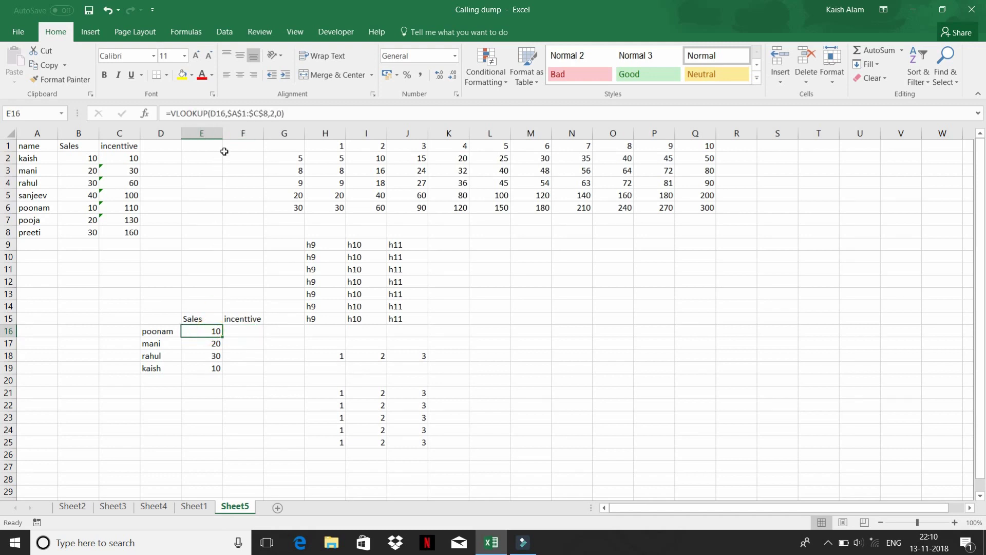
# Copy the Sales lookups right into F16:F19 and inspect F16's formula, which looks up E16
pyautogui.hotkey('shift', 'Right')
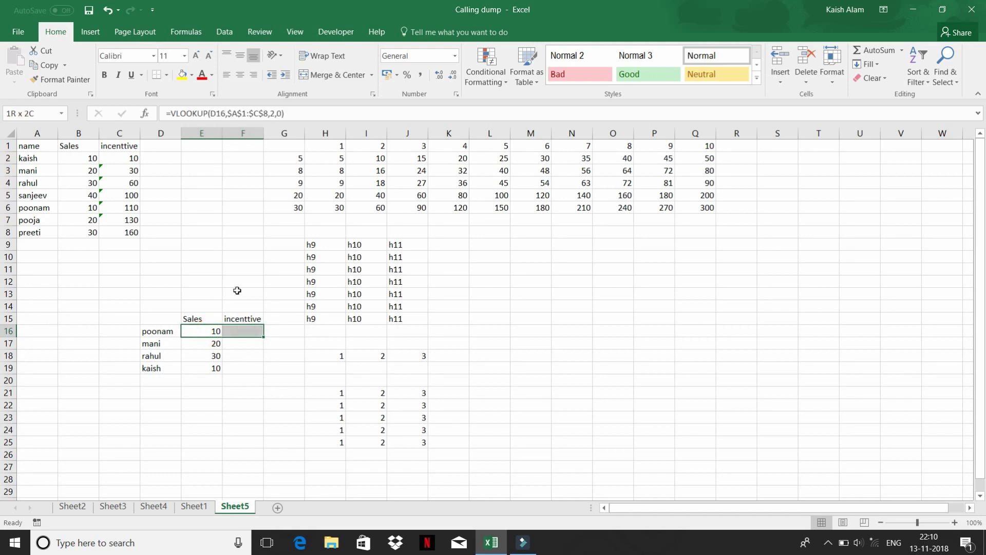
pyautogui.hotkey('shift', 'Down')
pyautogui.hotkey('shift', 'Down')
pyautogui.hotkey('shift', 'Down')
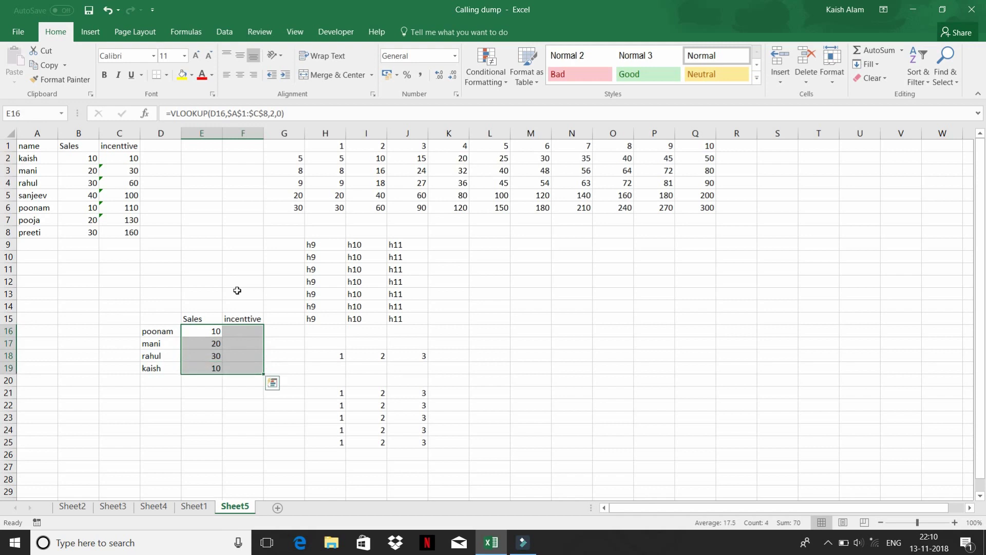
pyautogui.hotkey('ctrl', 'r')
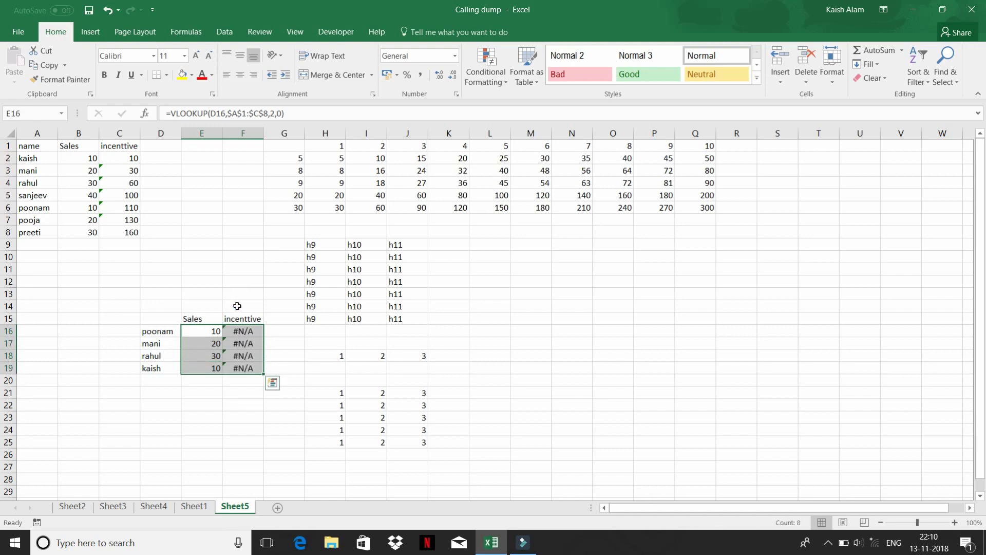
pyautogui.click(239, 331)
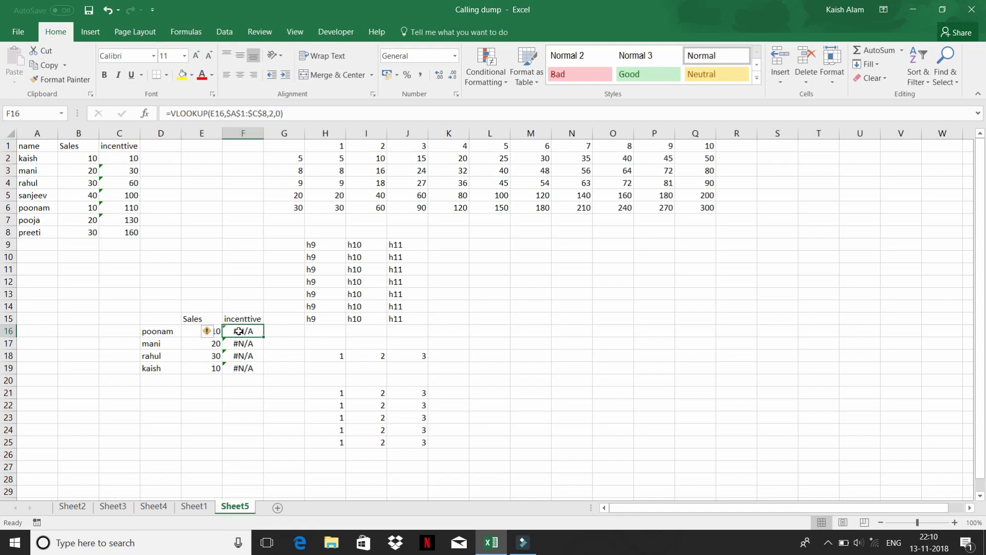
pyautogui.doubleClick(239, 331)
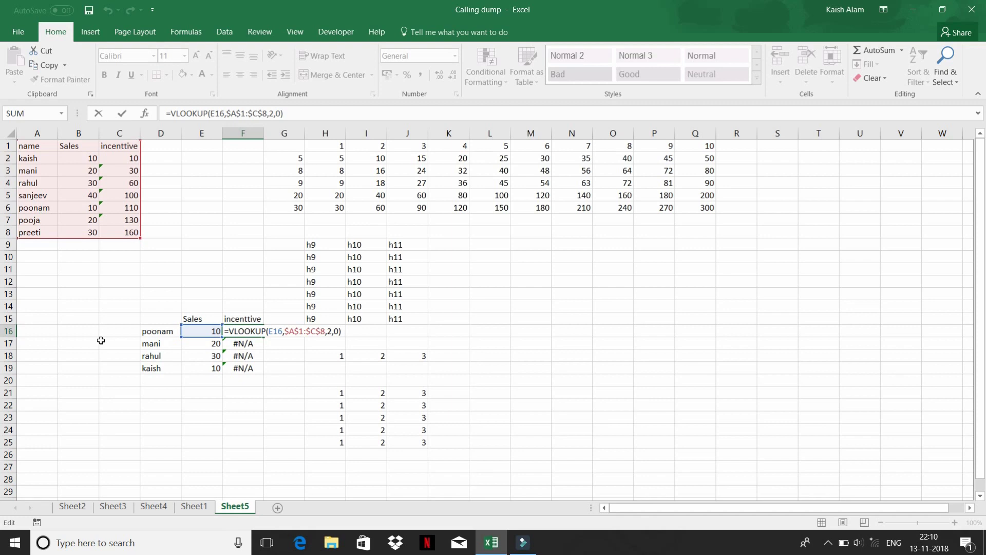
# Anchor E16's lookup value as $D16, then refill E16:E19 and across to F16:F19
pyautogui.hotkey('ctrl', 'Return')
pyautogui.press('Left')
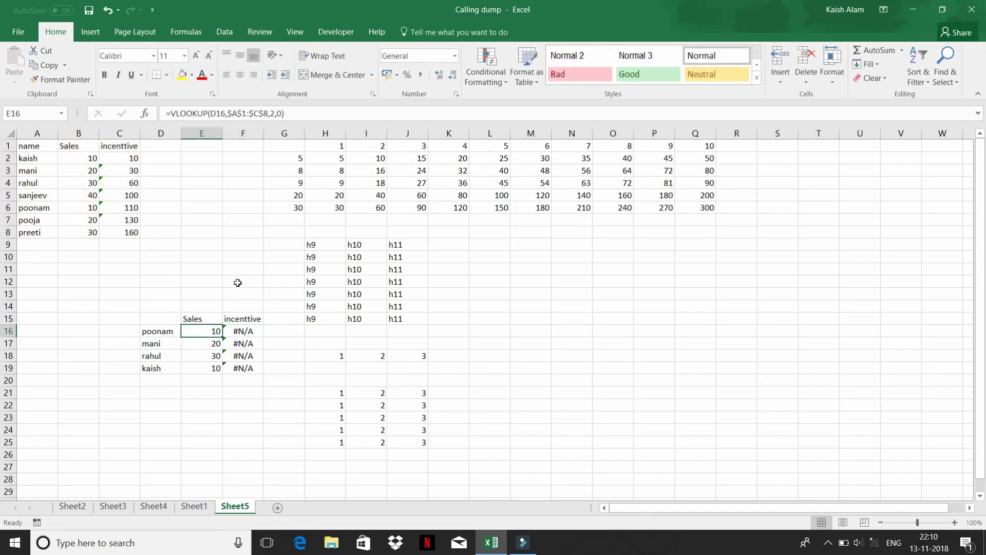
pyautogui.click(213, 113)
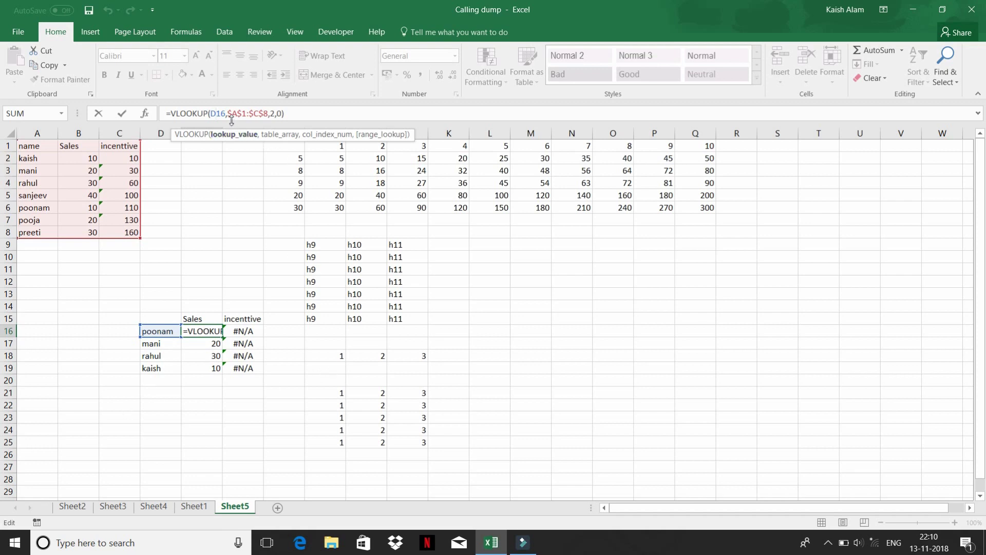
pyautogui.click(211, 113)
pyautogui.write('$')
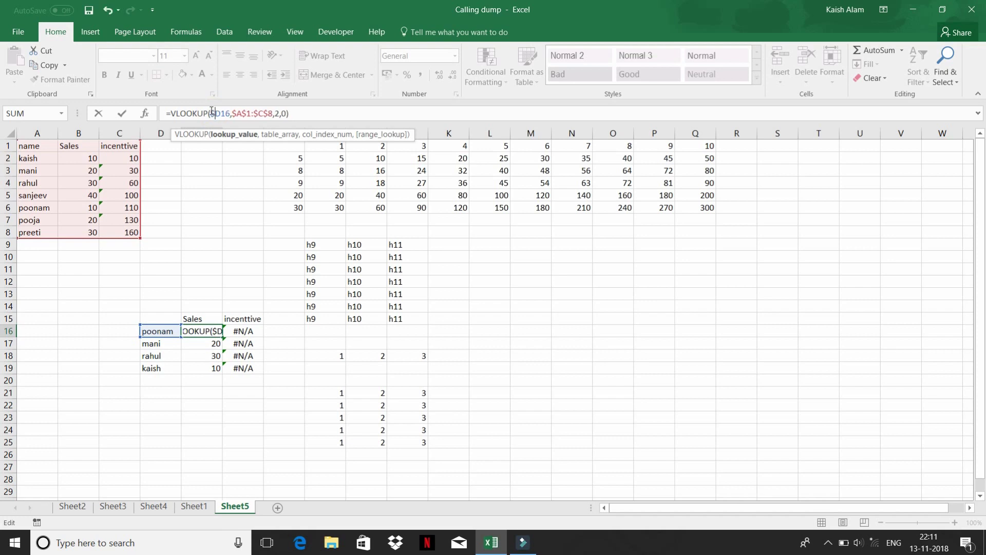
pyautogui.press('Return')
pyautogui.press('Up')
pyautogui.hotkey('shift', 'Down')
pyautogui.hotkey('shift', 'Down')
pyautogui.hotkey('shift', 'Down')
pyautogui.hotkey('ctrl', 'd')
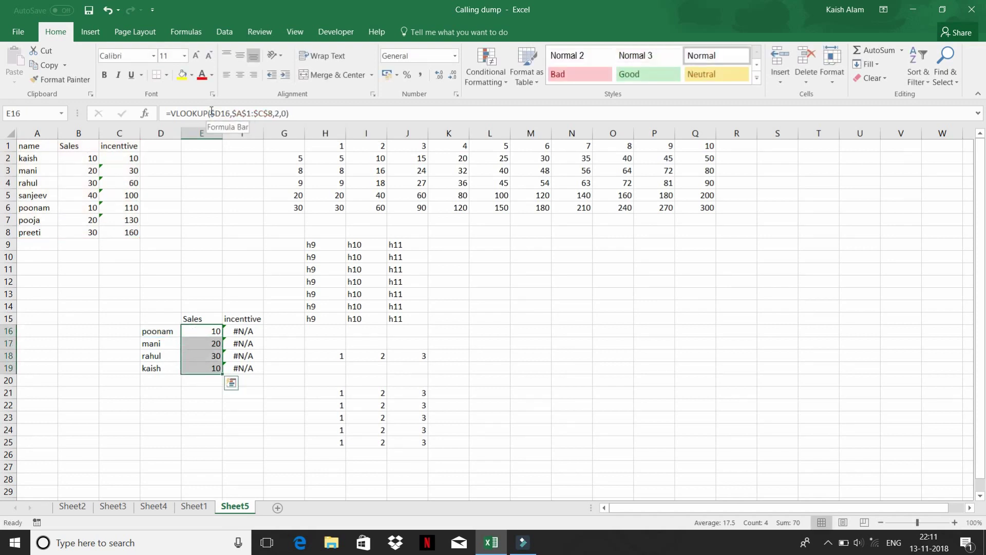
pyautogui.hotkey('shift', 'Right')
pyautogui.hotkey('ctrl', 'd')
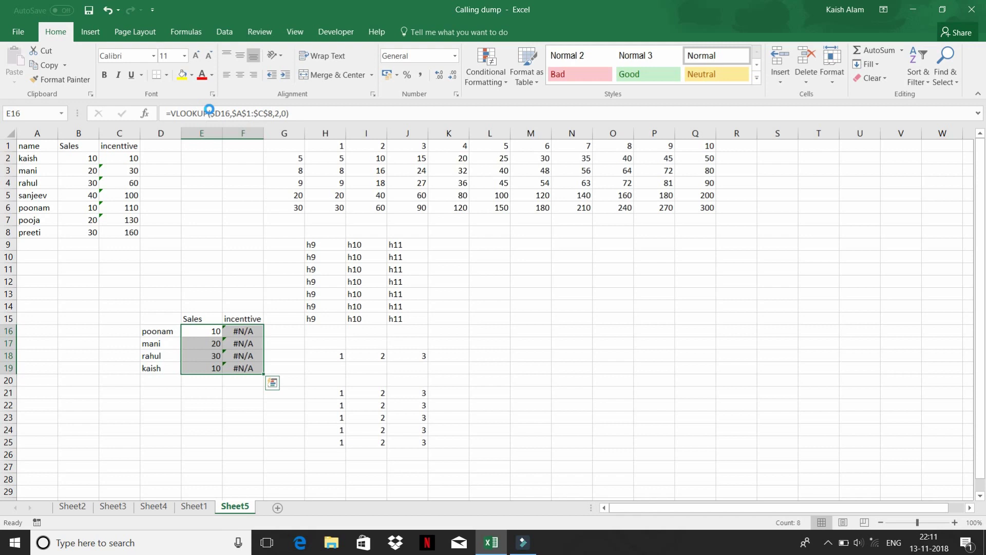
# Change F16's column index from 2 to 3 and fill down, giving incentives 110, 30, 60, 10
pyautogui.click(254, 329)
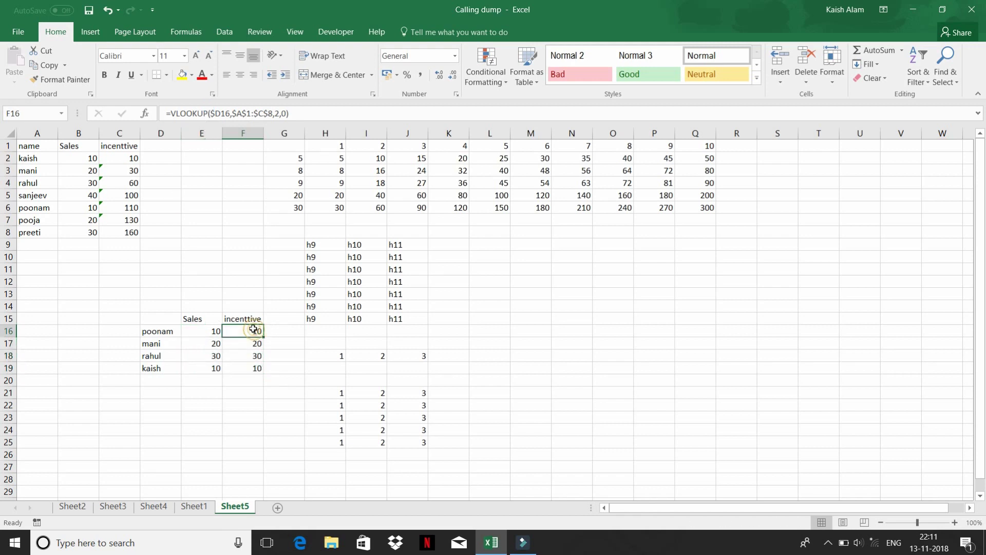
pyautogui.click(274, 112)
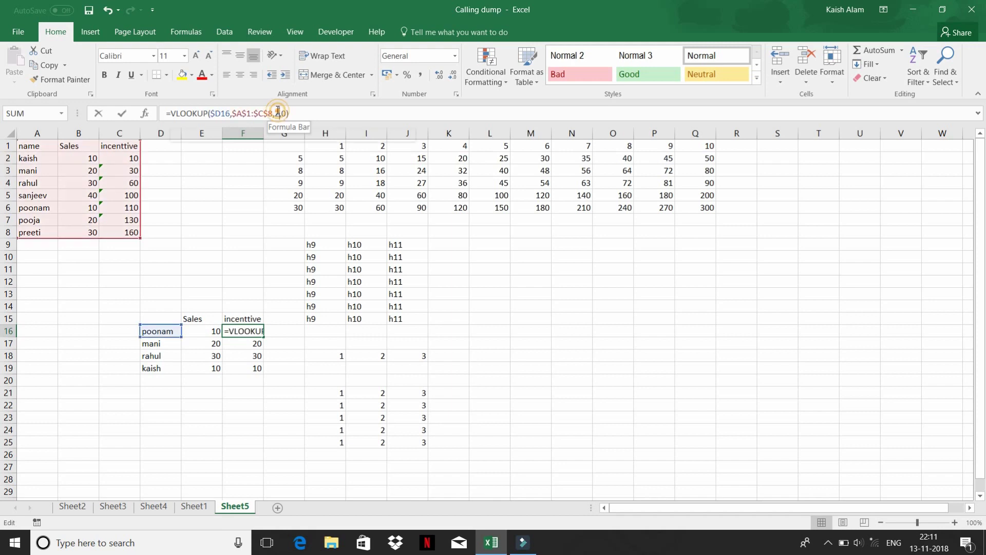
pyautogui.press('BackSpace')
pyautogui.write('3')
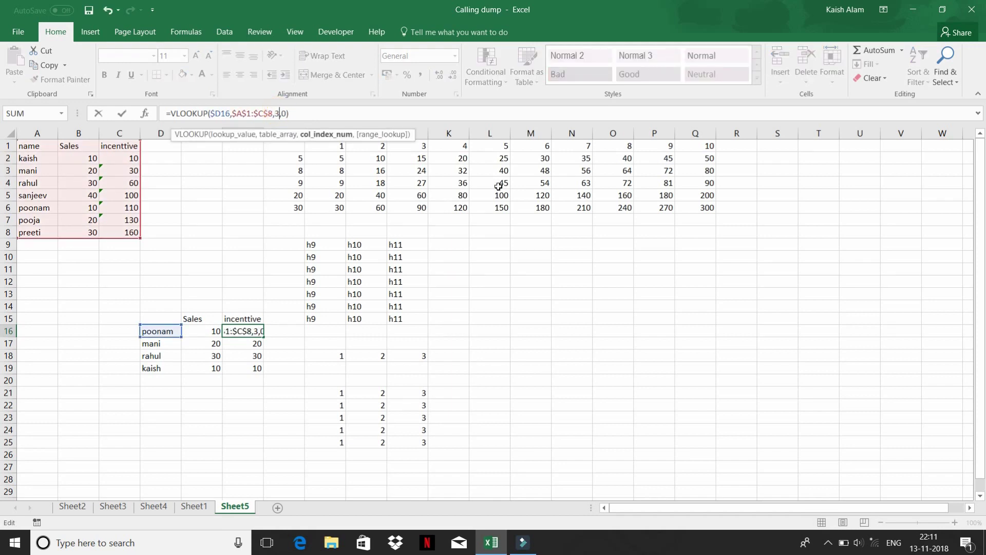
pyautogui.press('Return')
pyautogui.press('Up')
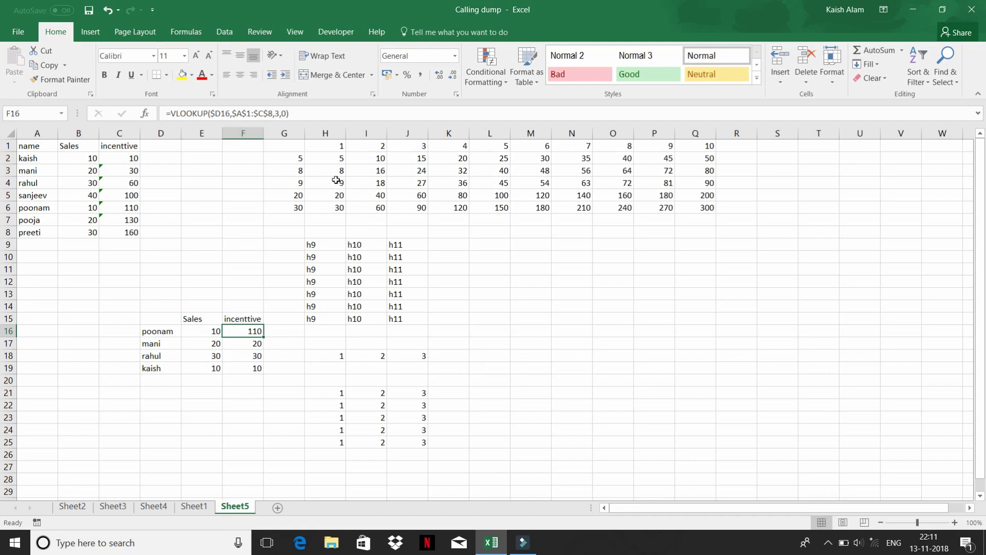
pyautogui.hotkey('ctrl', 'shift', 'Down')
pyautogui.hotkey('ctrl', 'd')
pyautogui.click(244, 337)
pyautogui.click(244, 338)
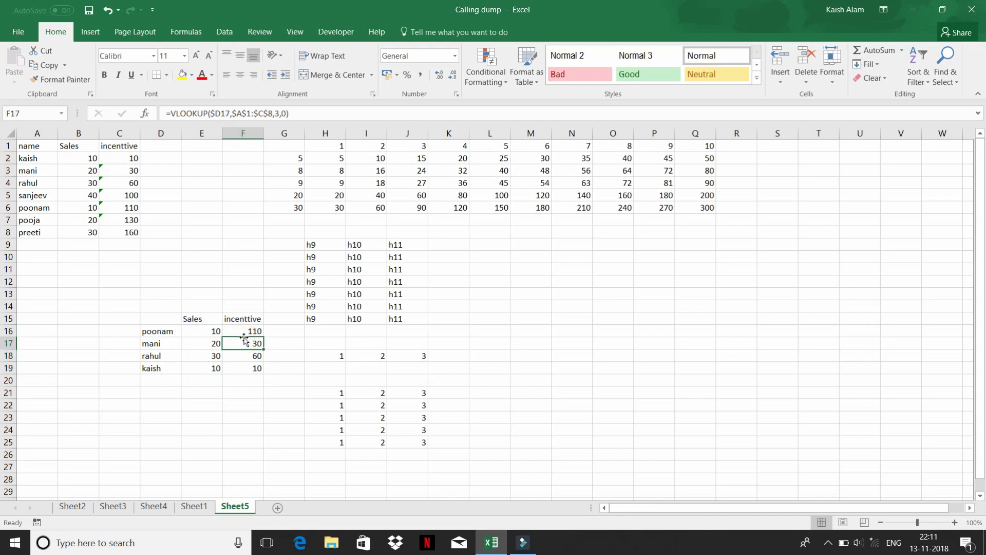